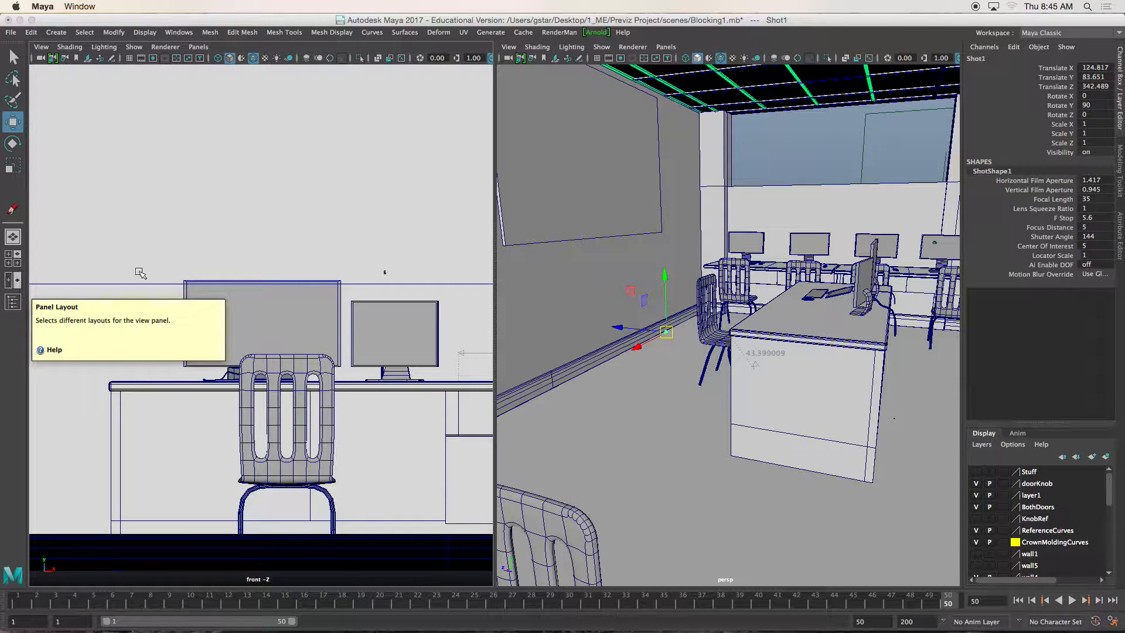
- Set the front view panel to look through the Shot1 camera
alt+middle_drag(668, 368, 715, 369)
scroll(686, 368, up, 5)
alt+drag(715, 370, 722, 344)
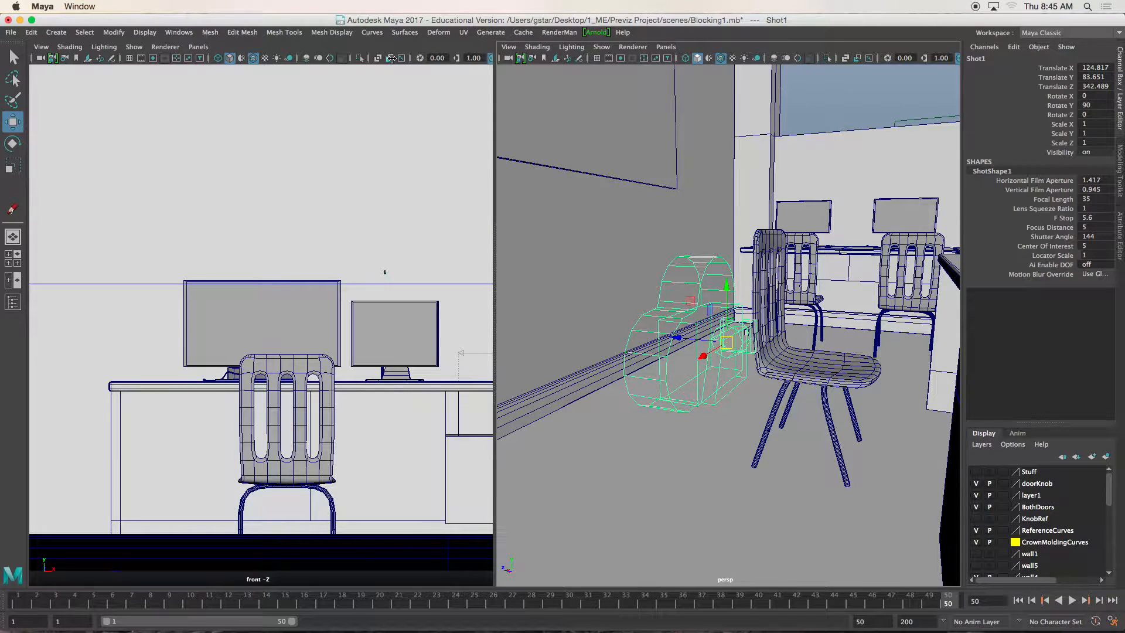
click(188, 47)
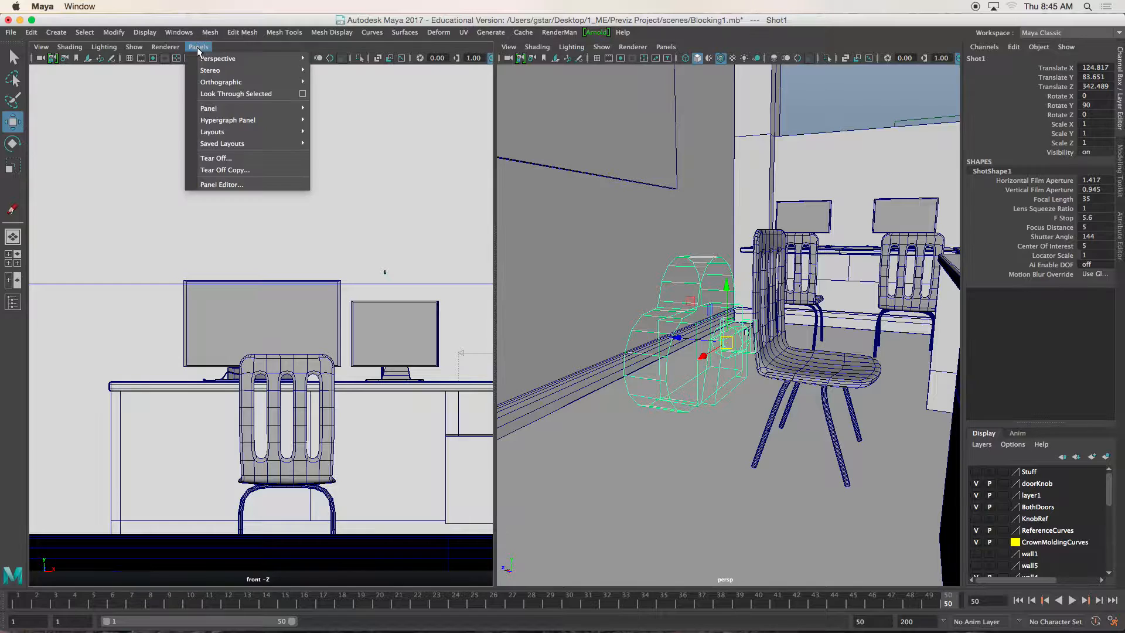
mouse_move(202, 58)
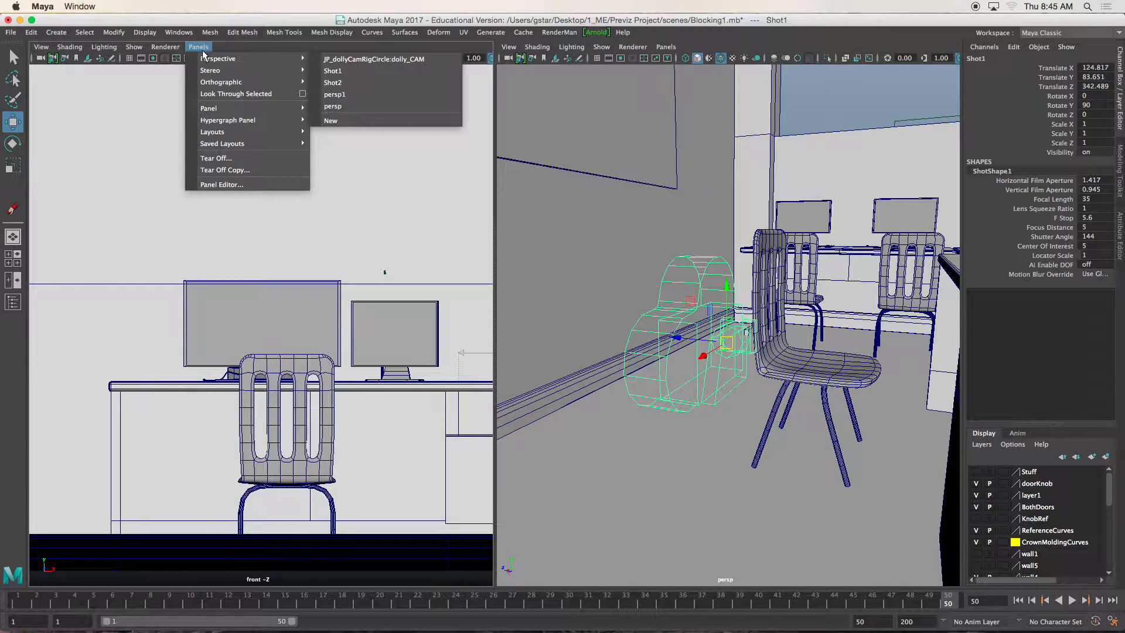
click(336, 70)
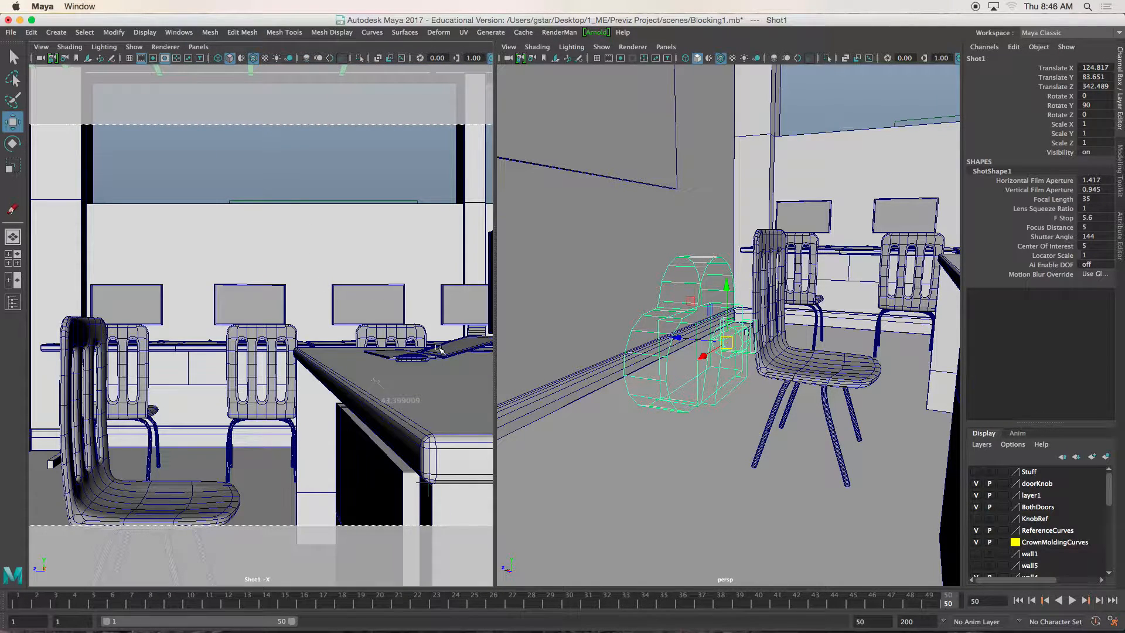
- Switch to Photoshop to review the storyboard's first panel and its zoom-in timing comments, and return to Maya
mouse_move(439, 626)
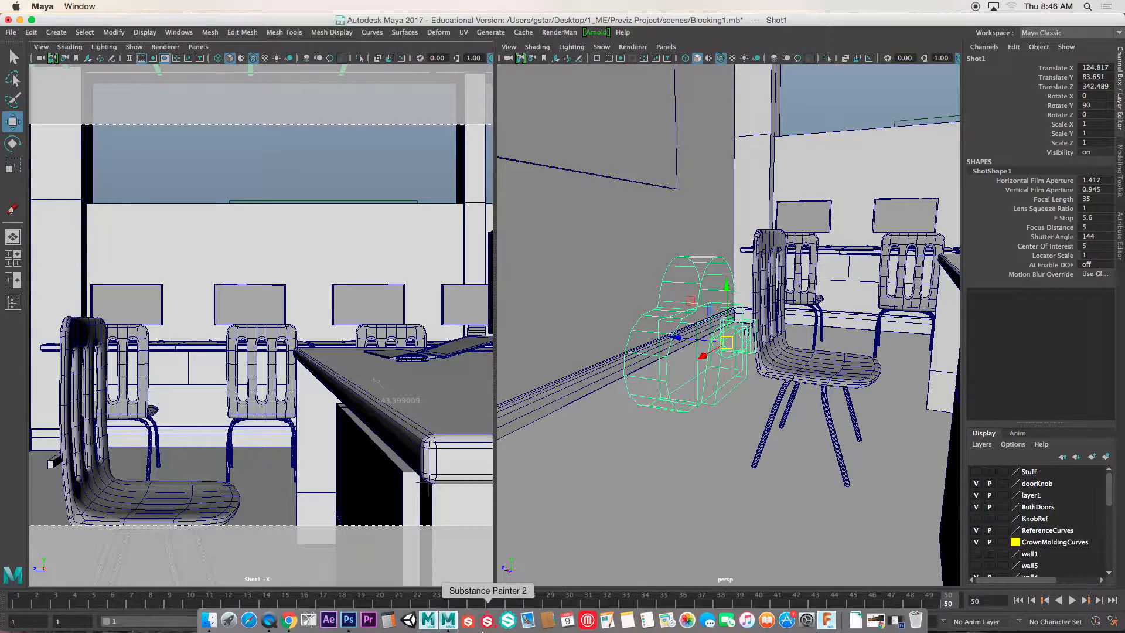
click(354, 626)
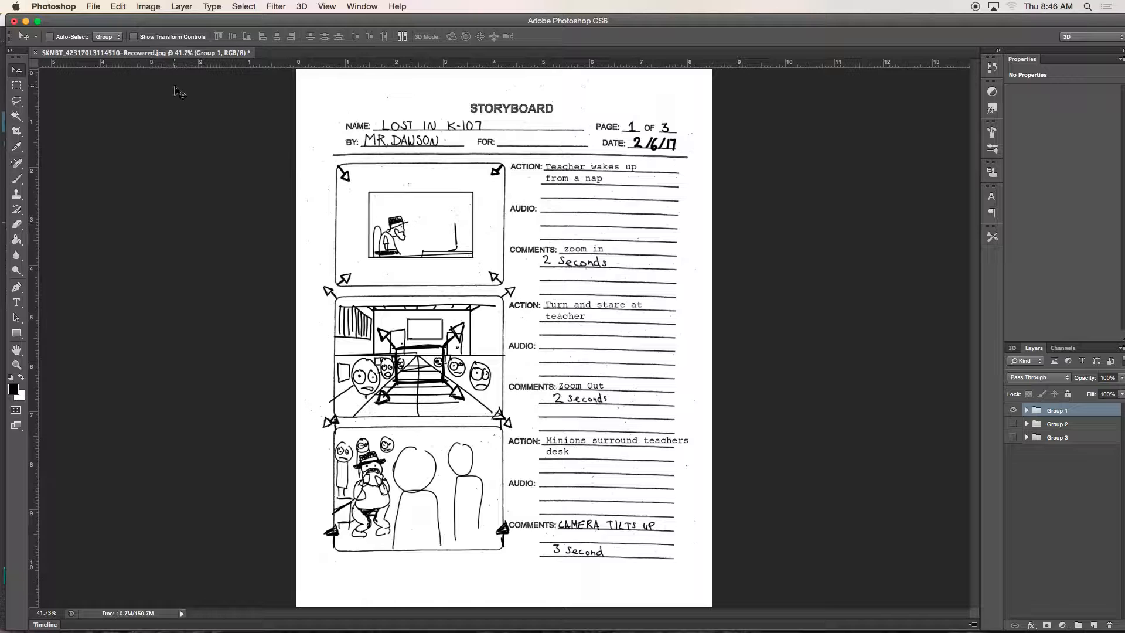
click(25, 21)
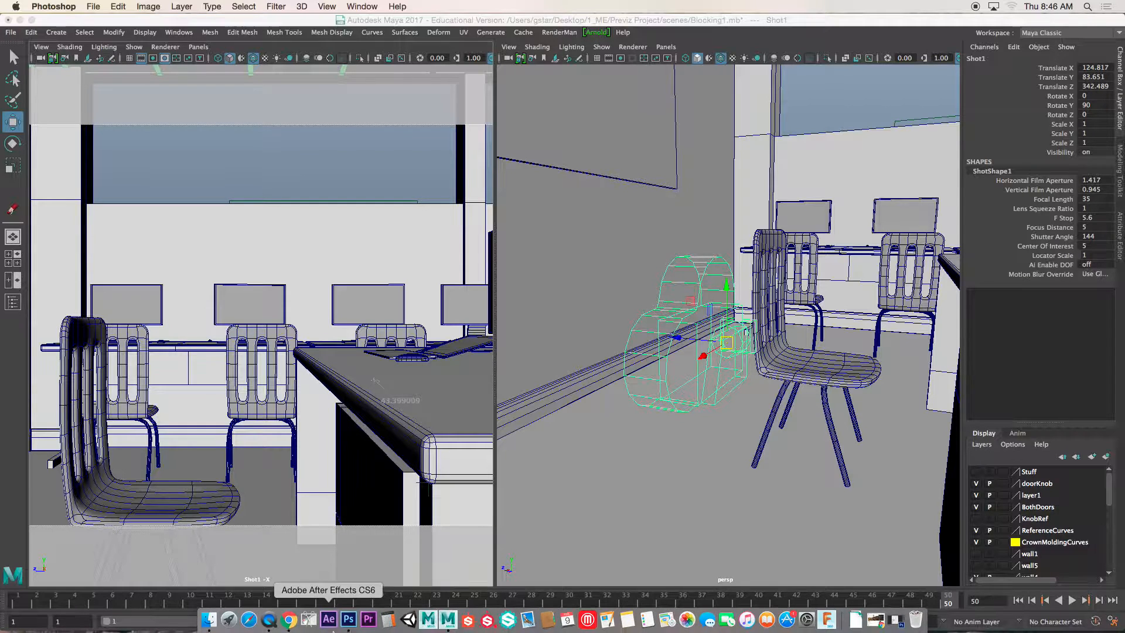
click(358, 620)
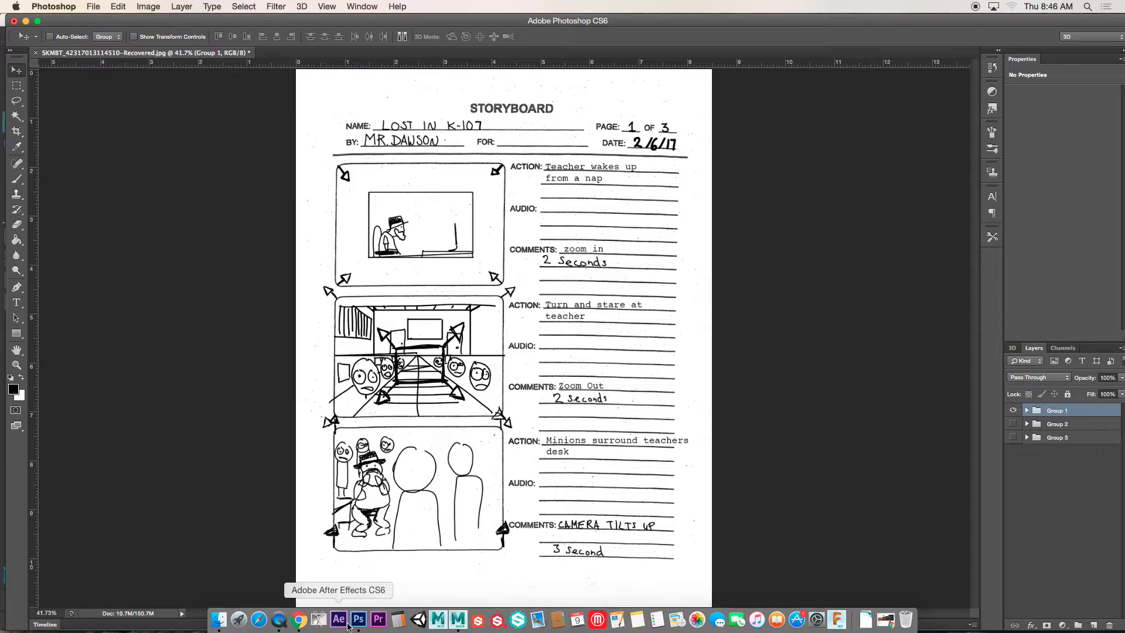
click(25, 21)
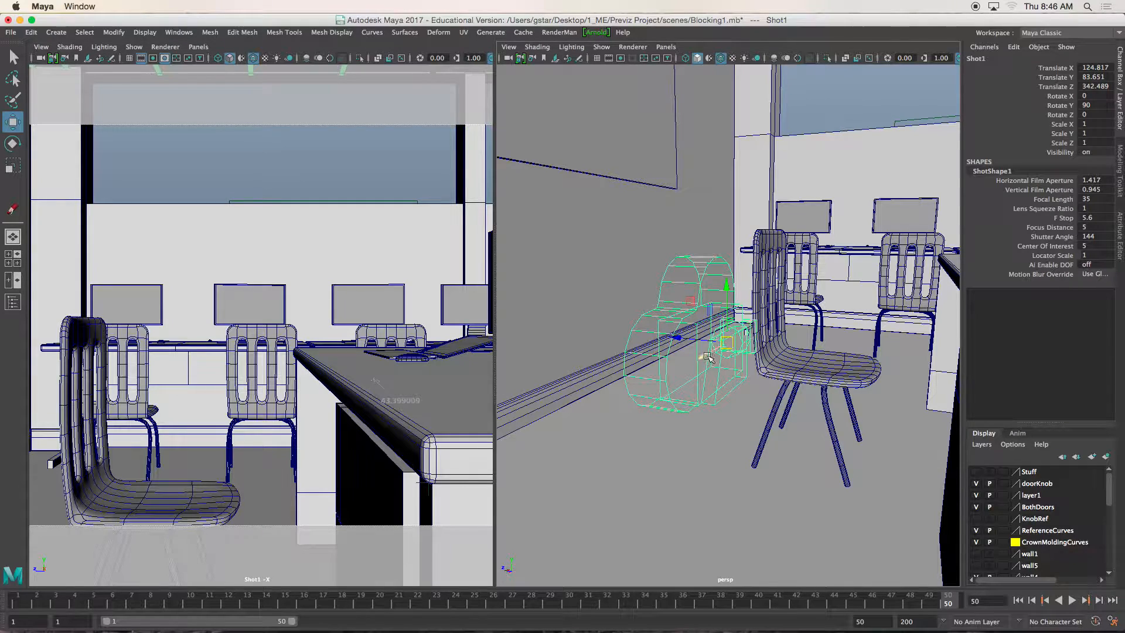
- Move the Shot1 camera back from the desks to a Translate X of about 152.9
drag(705, 357, 689, 363)
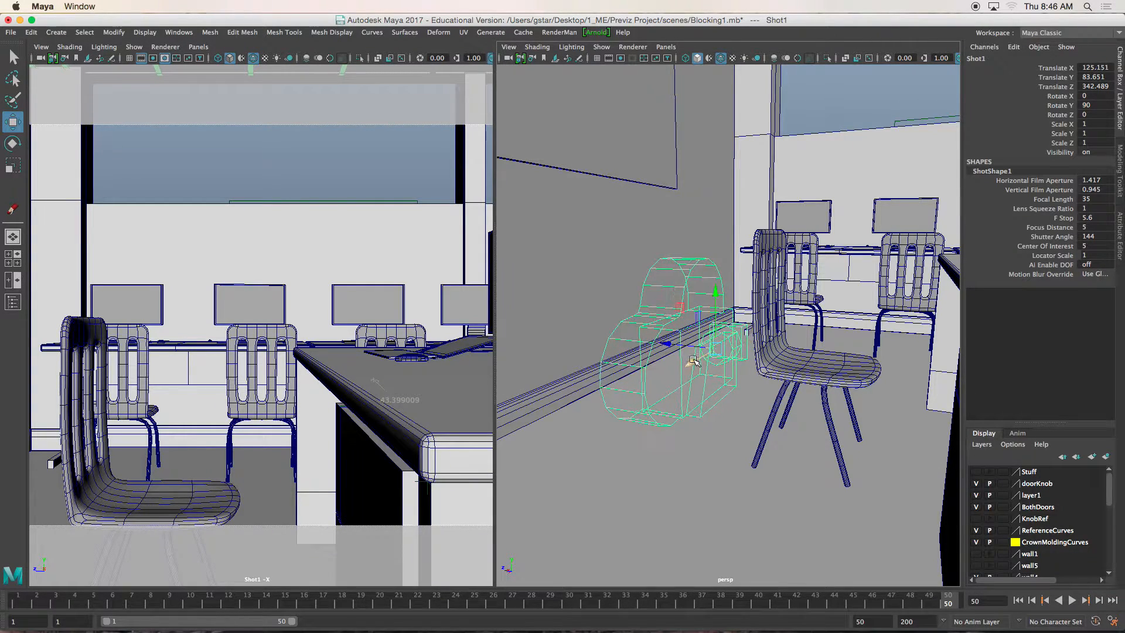
scroll(693, 359, down, 1)
scroll(693, 359, up, 5)
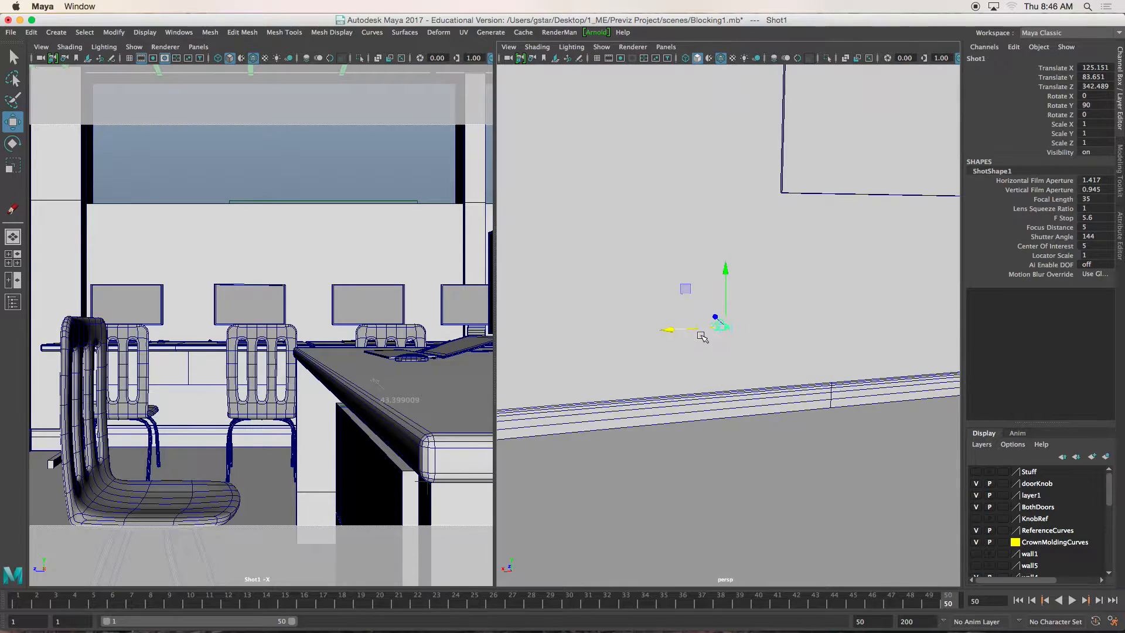
drag(703, 331, 484, 330)
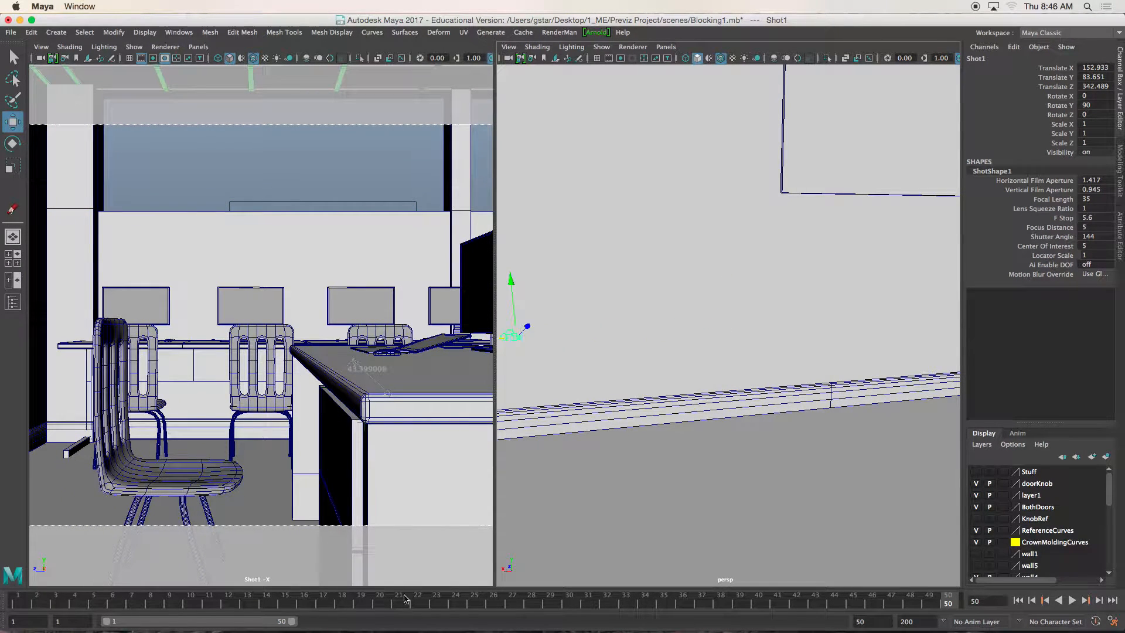
- Recheck the storyboard in Photoshop, and keyframe the Shot1 camera in Maya at frame 1
click(350, 625)
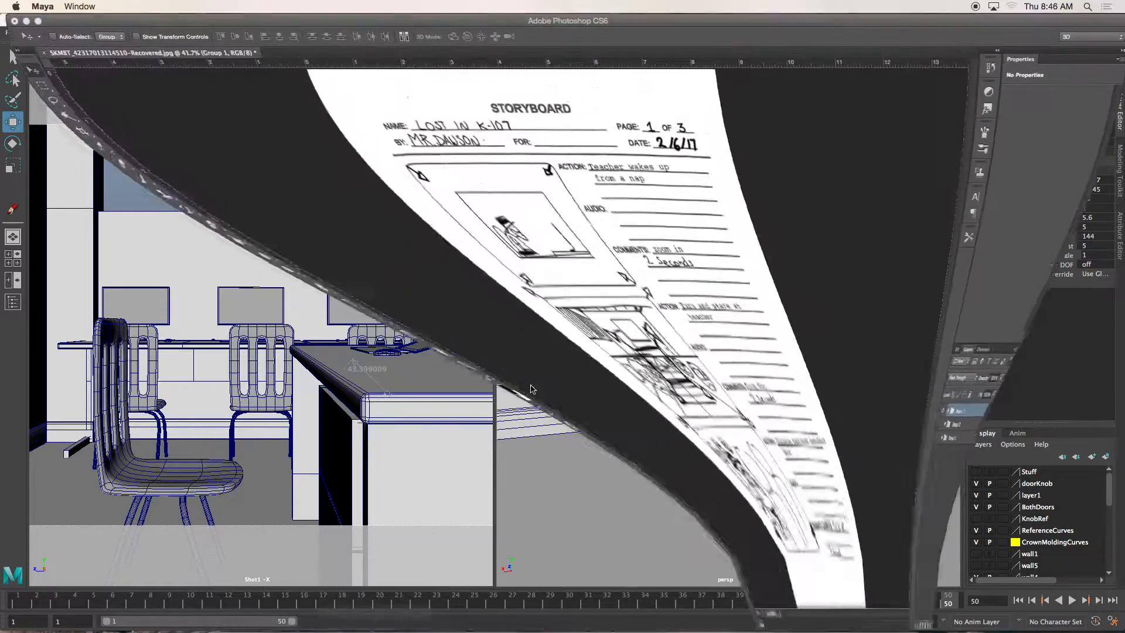
click(25, 21)
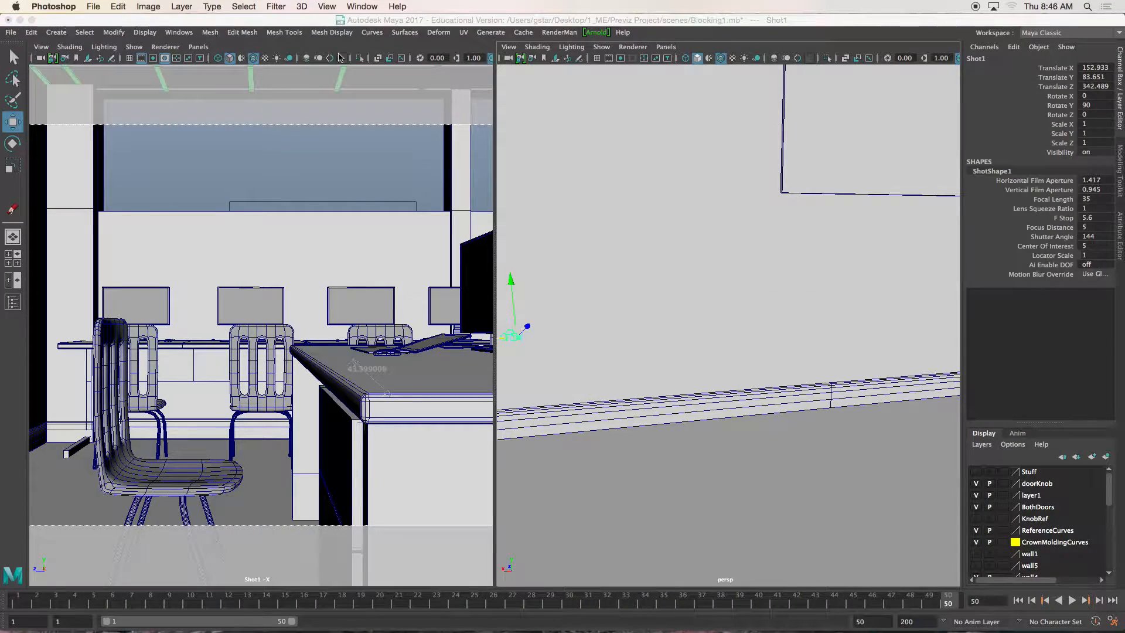
click(625, 327)
alt+drag(627, 330, 749, 329)
click(8, 604)
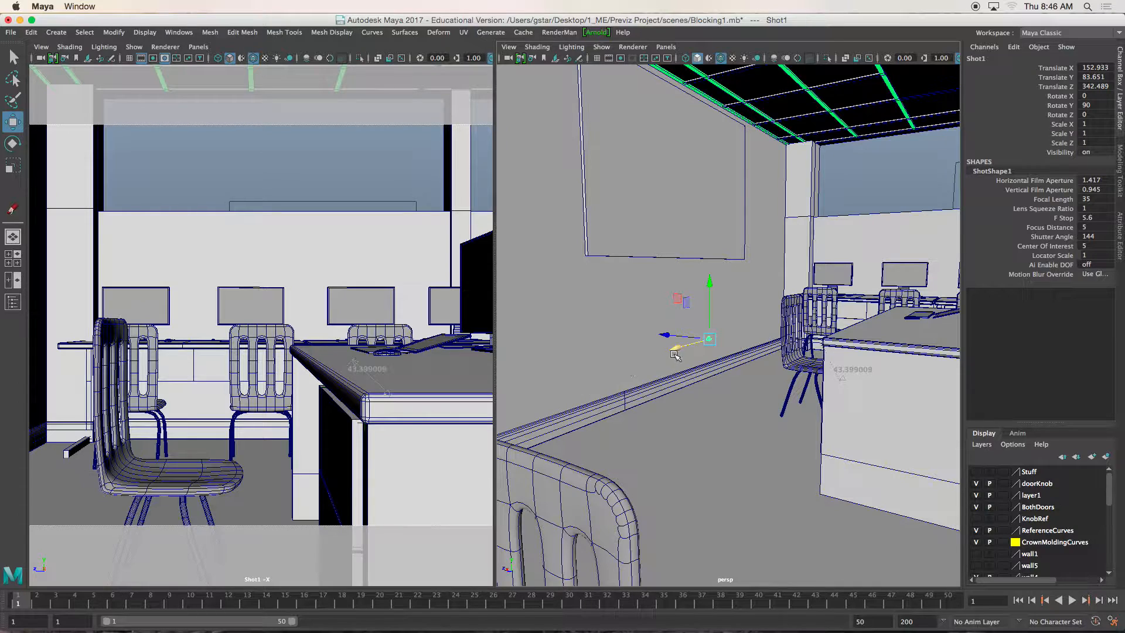
key(s)
- At frame 48, move the Shot1 camera forward to a Translate X of about 119.6 and keyframe it
click(911, 603)
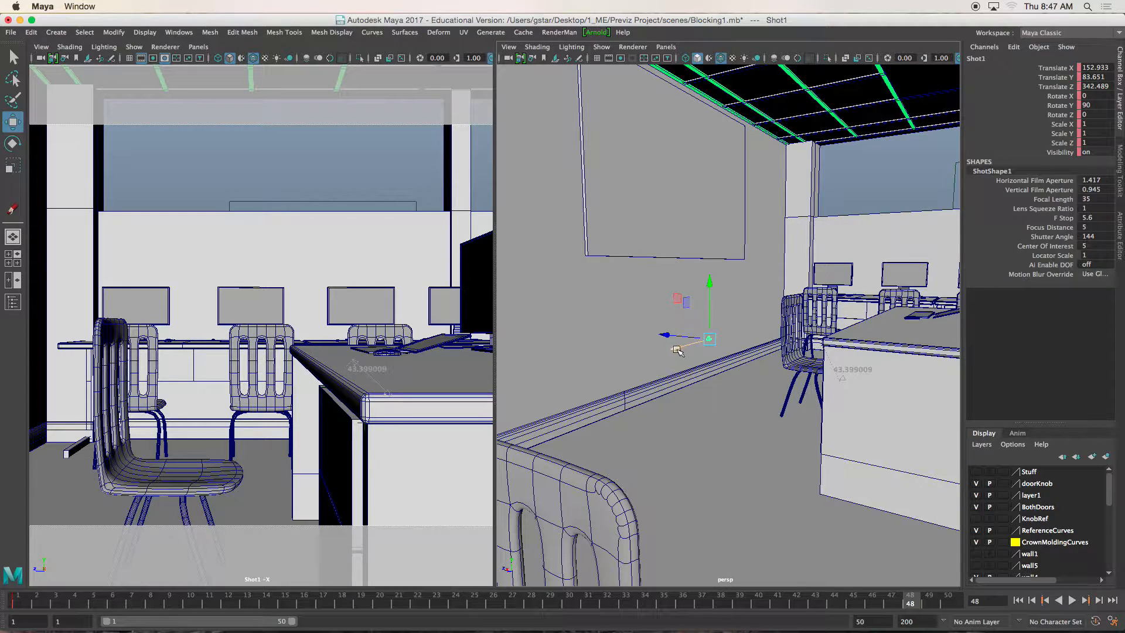
drag(678, 351, 739, 346)
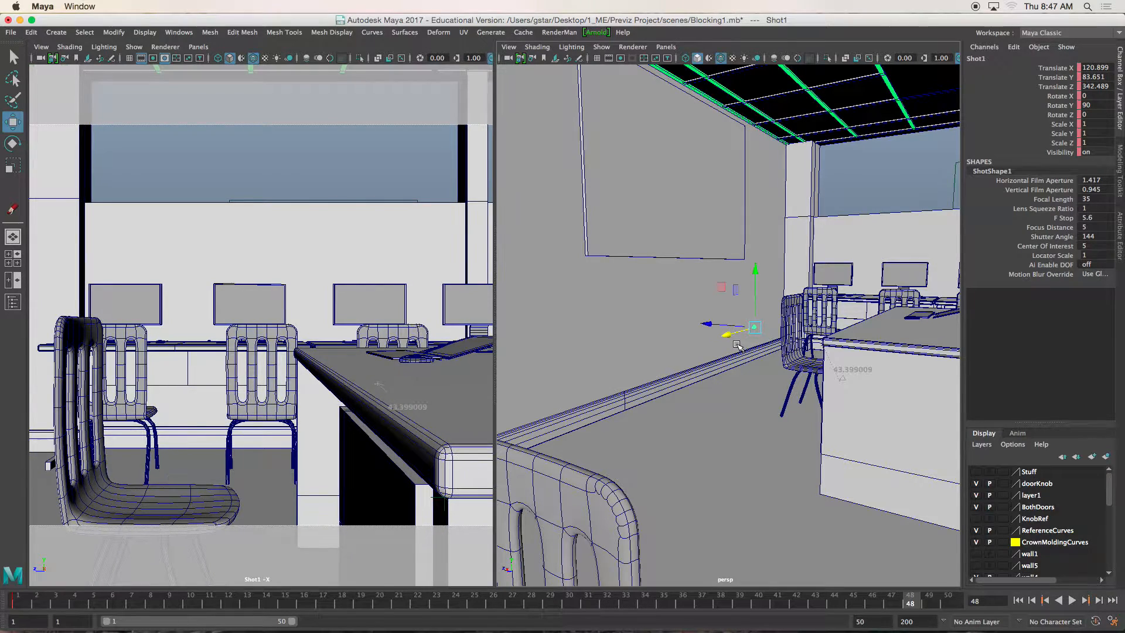
drag(496, 335, 709, 336)
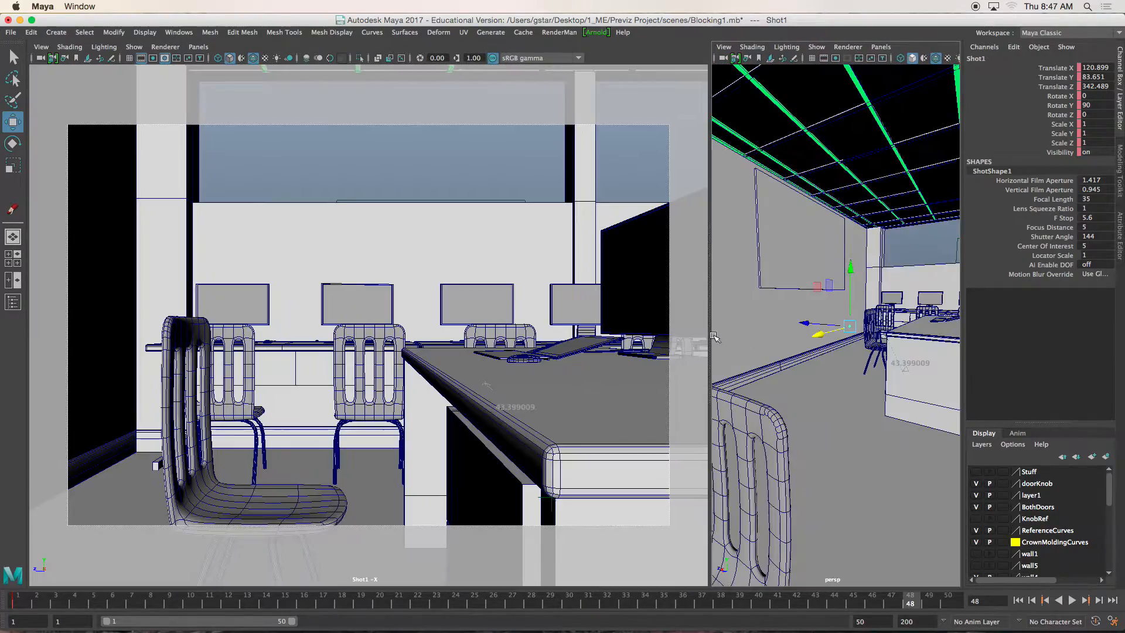
alt+drag(807, 355, 854, 381)
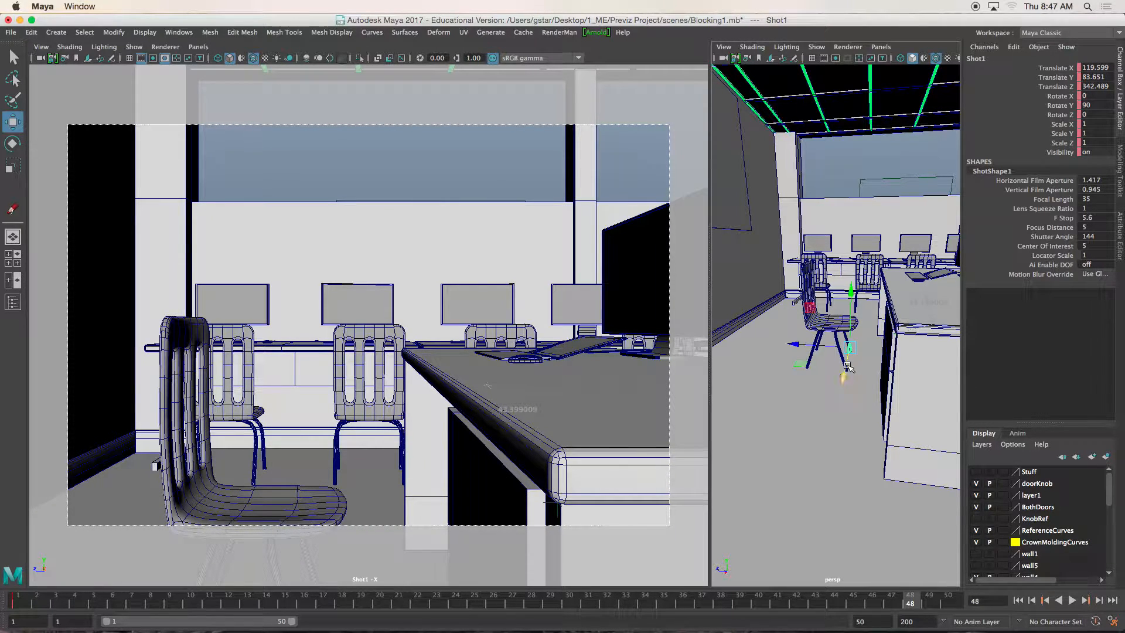
key(s)
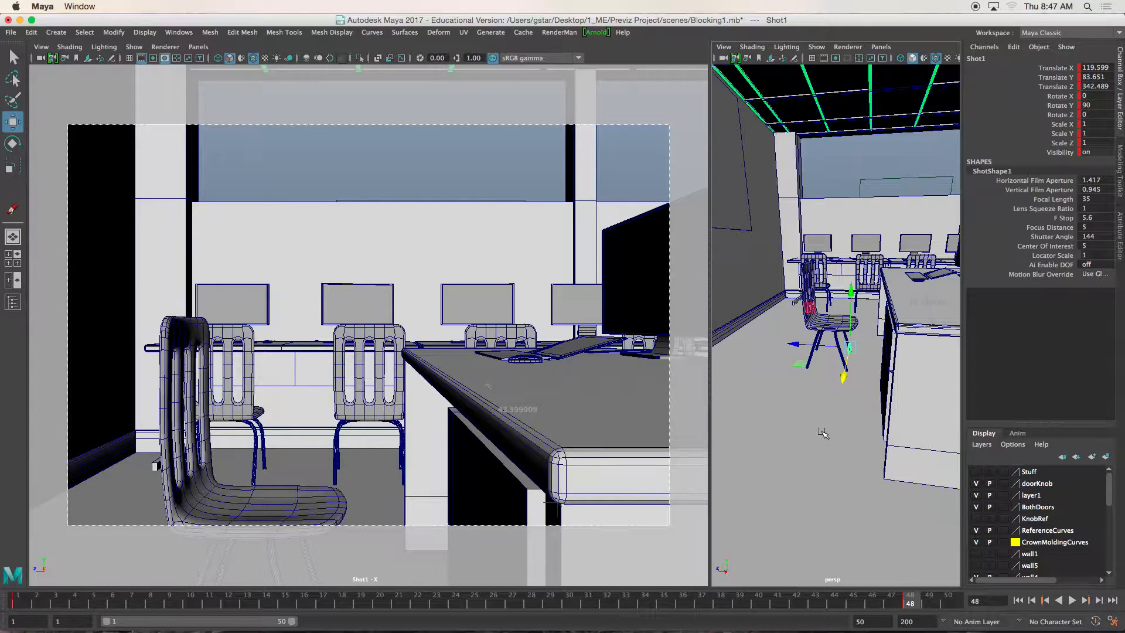
- Play back the Shot1 camera move from the beginning and return to frame 1
click(26, 601)
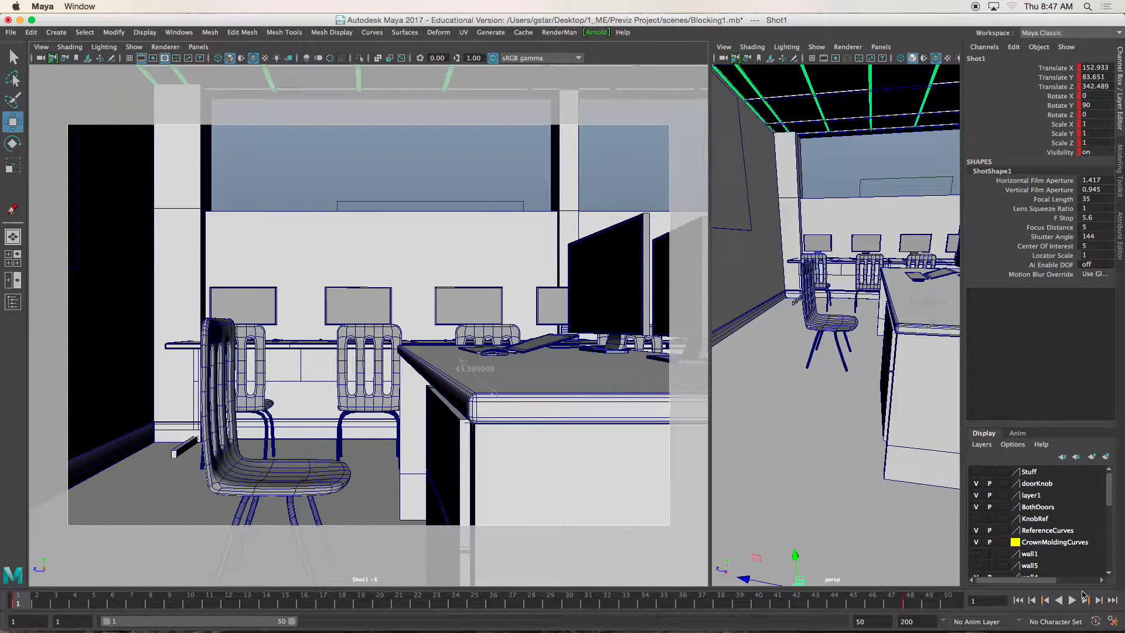
click(1072, 602)
click(1072, 602)
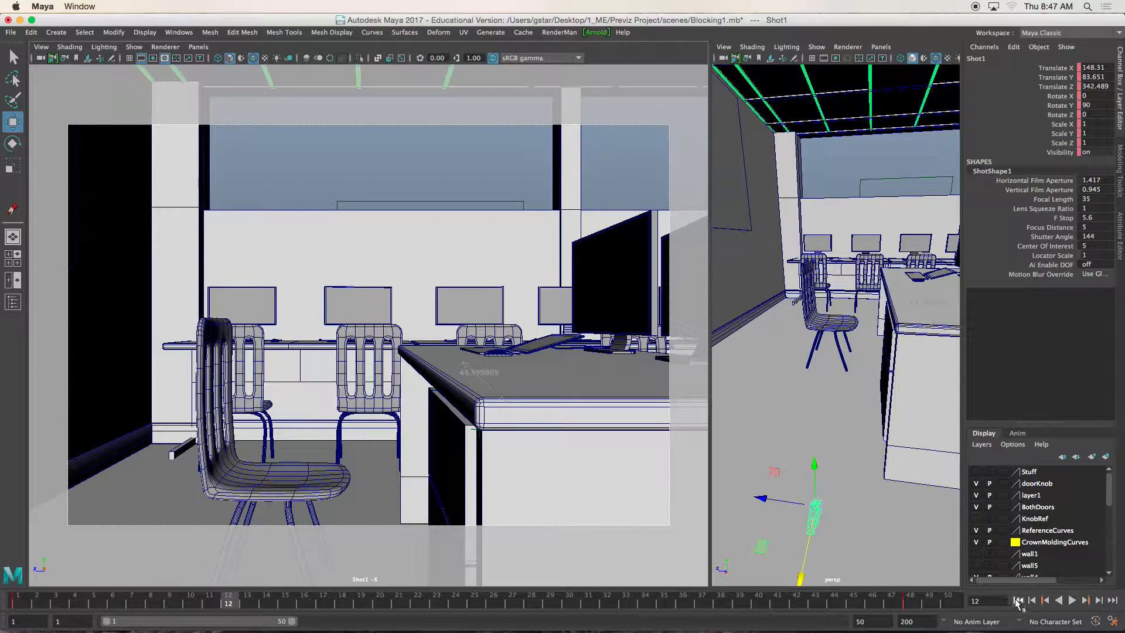
click(1018, 600)
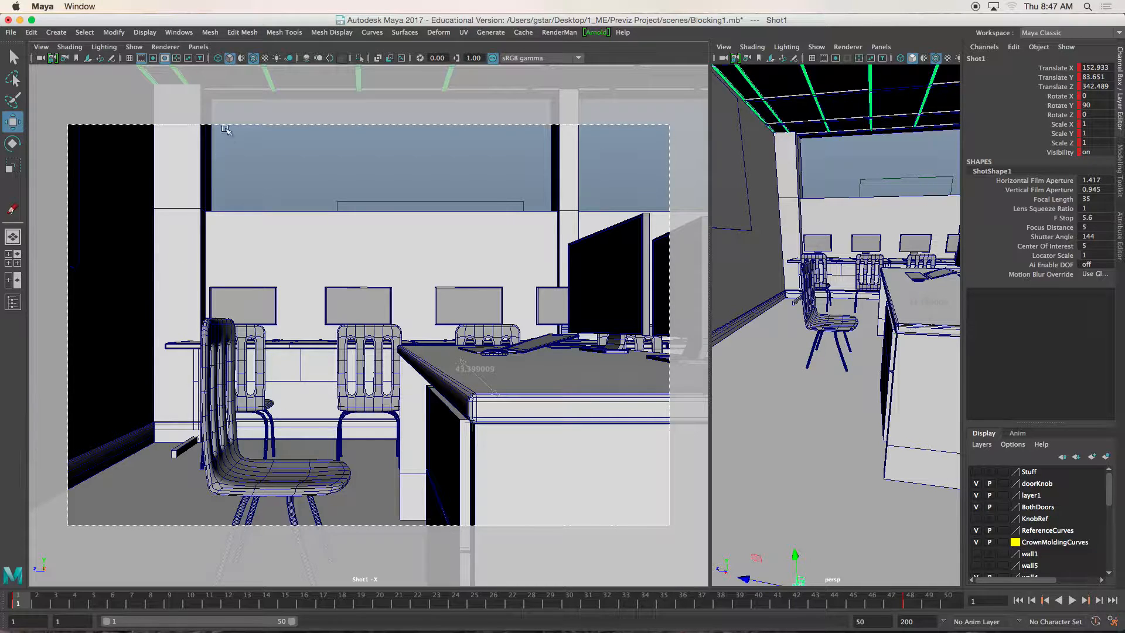
- Configure the playblast options with an end time of 48 and a scale of 0.7
click(183, 34)
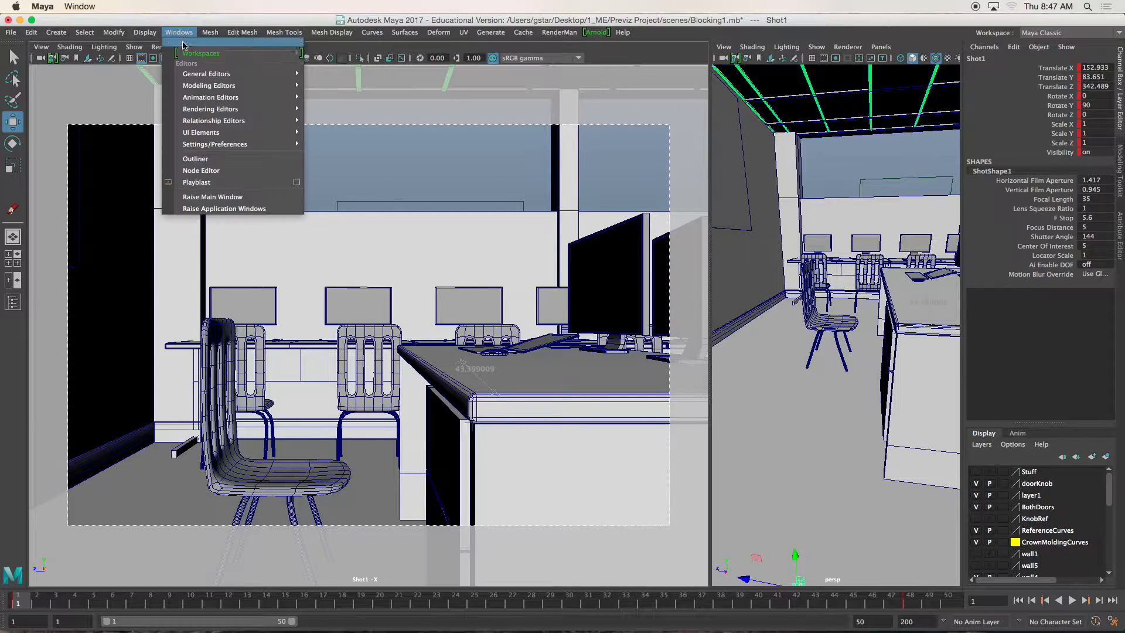
click(298, 183)
drag(486, 228, 511, 183)
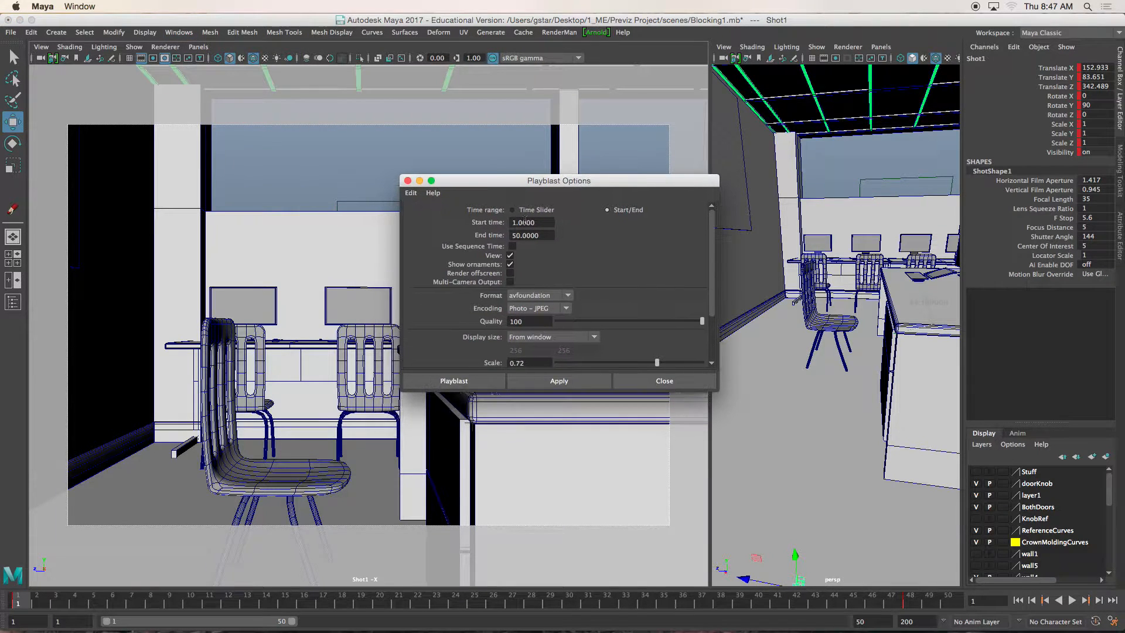
drag(540, 221, 520, 234)
text(48)
mouse_move(712, 275)
mouse_down()
mouse_move(710, 334)
mouse_move(712, 297)
mouse_up()
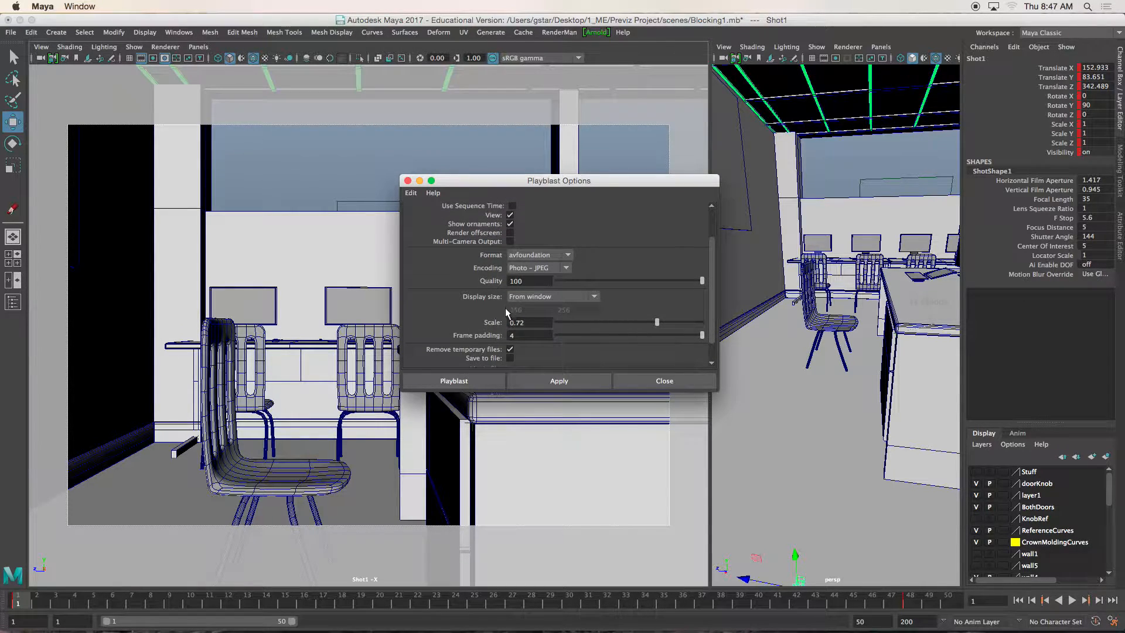
drag(530, 281, 495, 284)
drag(529, 323, 477, 321)
text(.7)
- Create a playblast of the animation, review the movie in QuickTime Player and close it
click(481, 382)
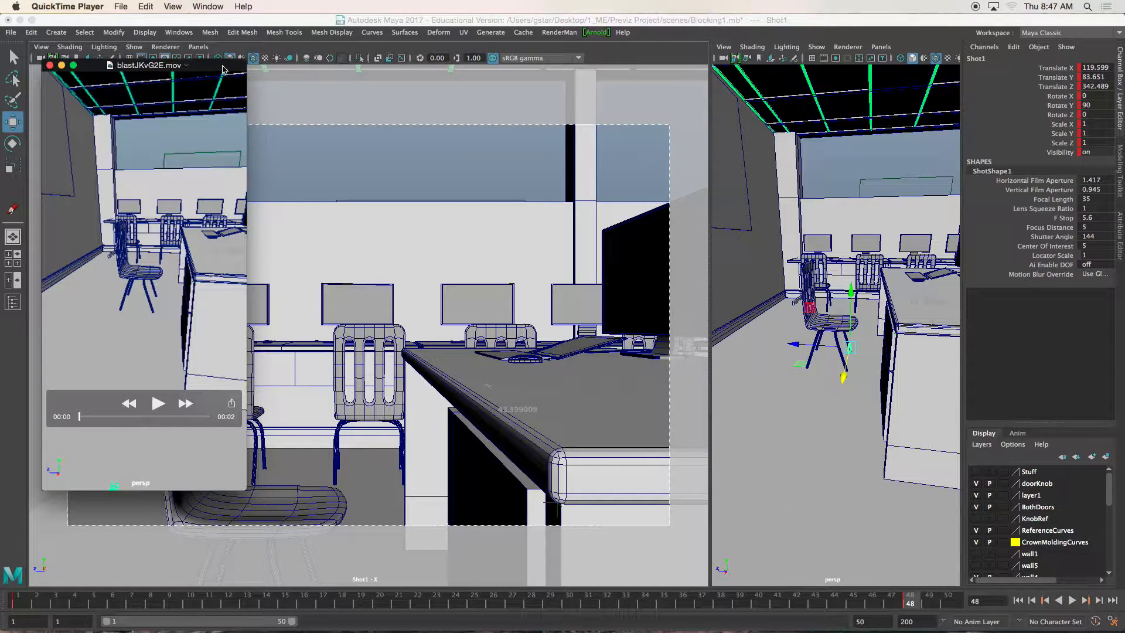
drag(109, 69, 206, 71)
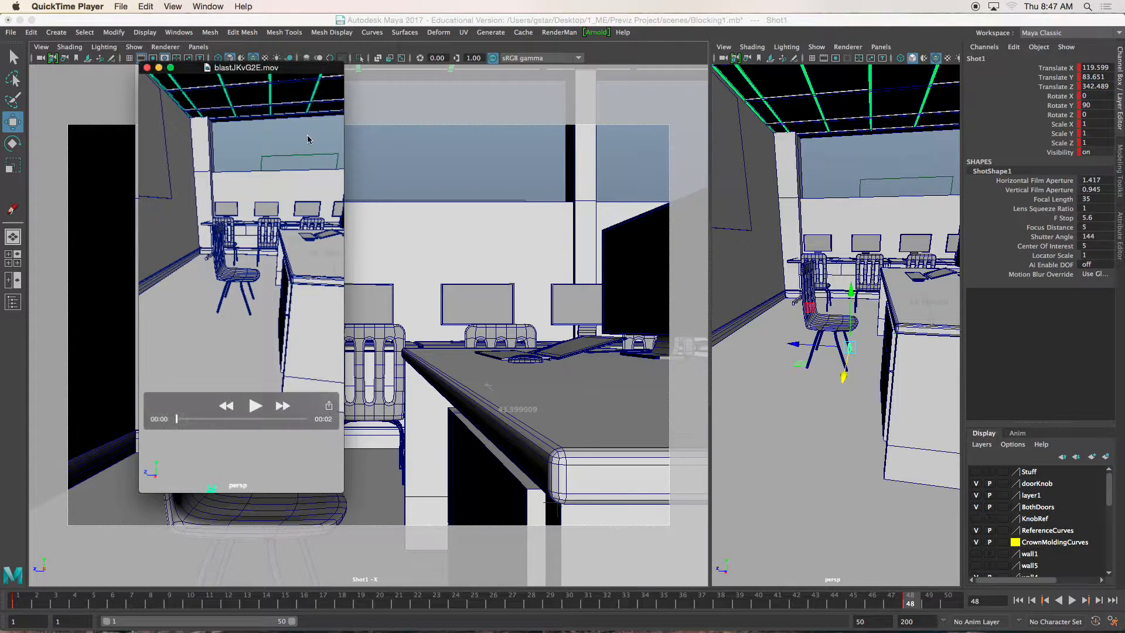
click(147, 68)
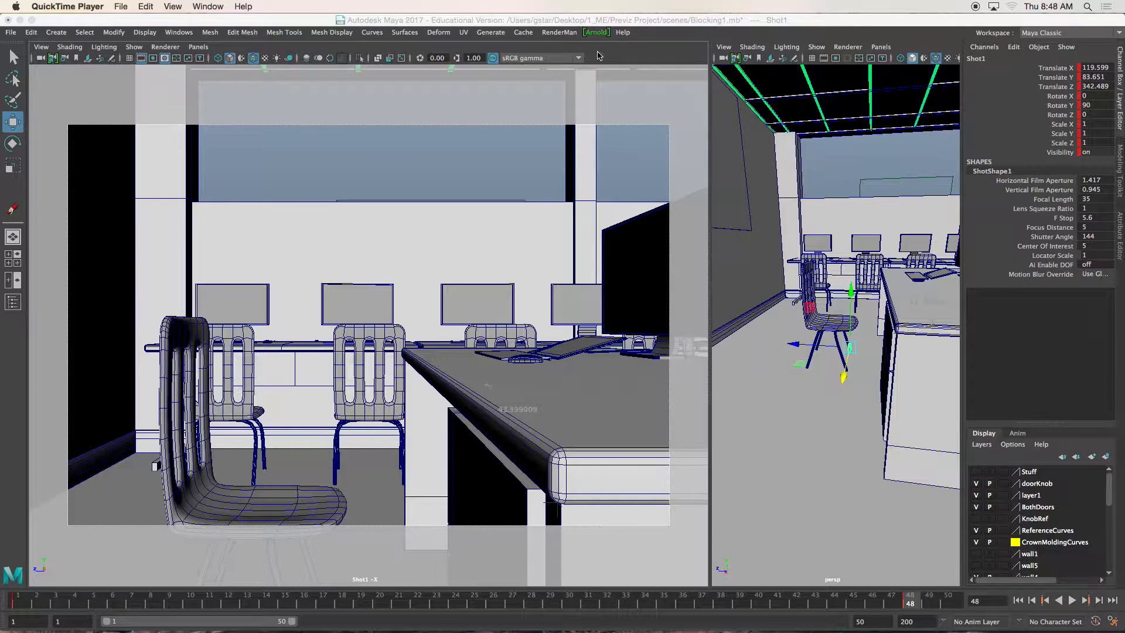
- Try to playblast the Shot1 camera view with the same options after making its panel active
click(179, 33)
click(293, 185)
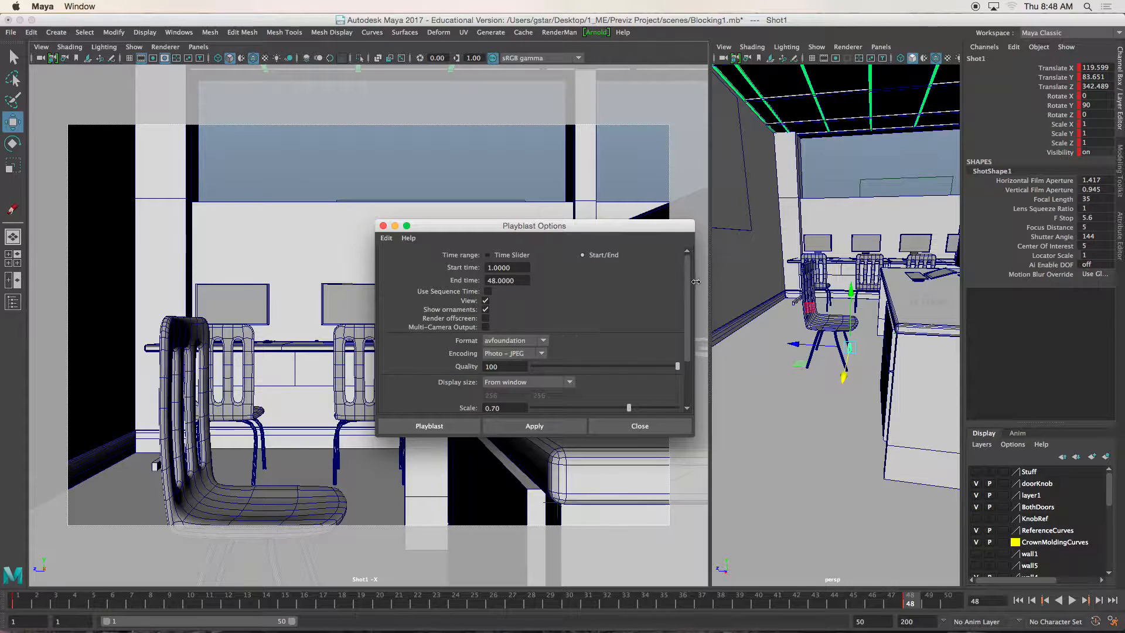
drag(686, 277, 682, 327)
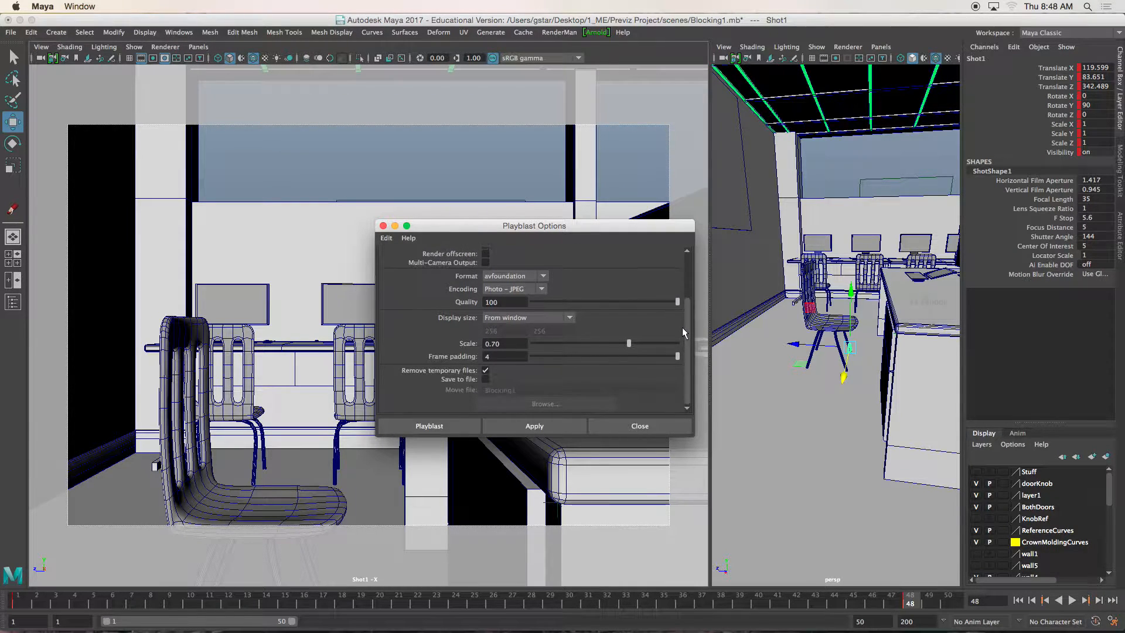
click(39, 62)
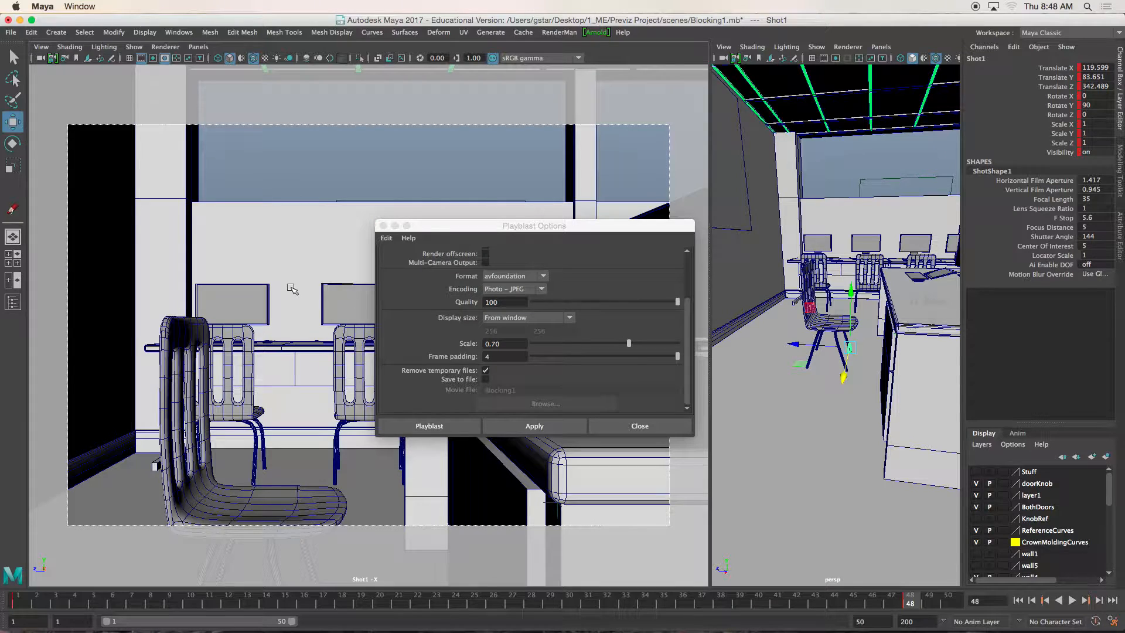
click(429, 426)
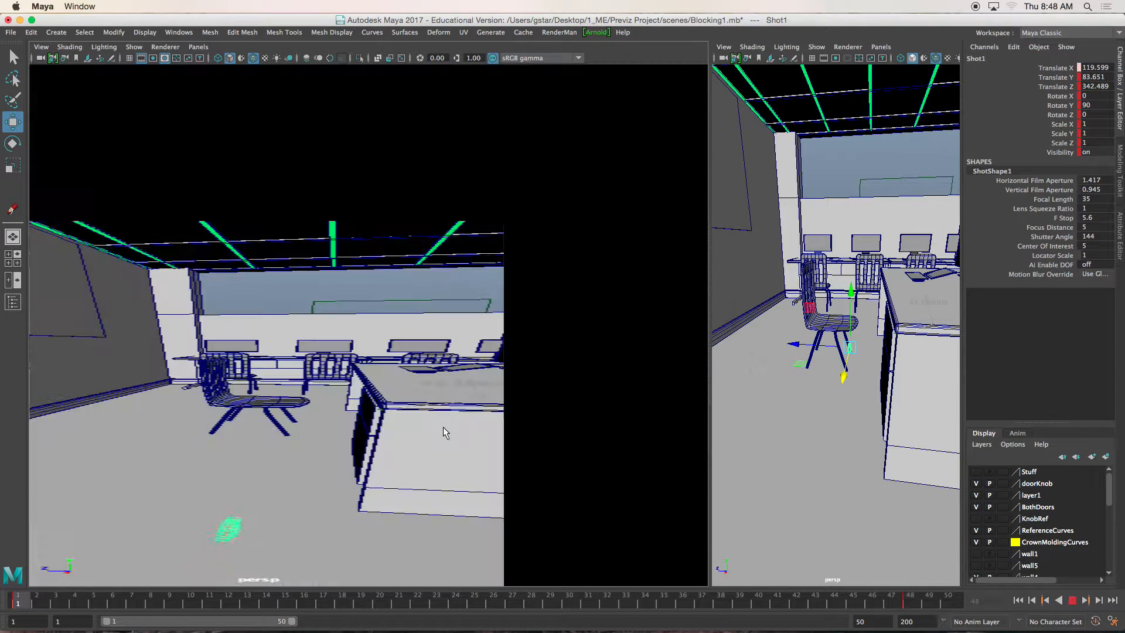
click(443, 432)
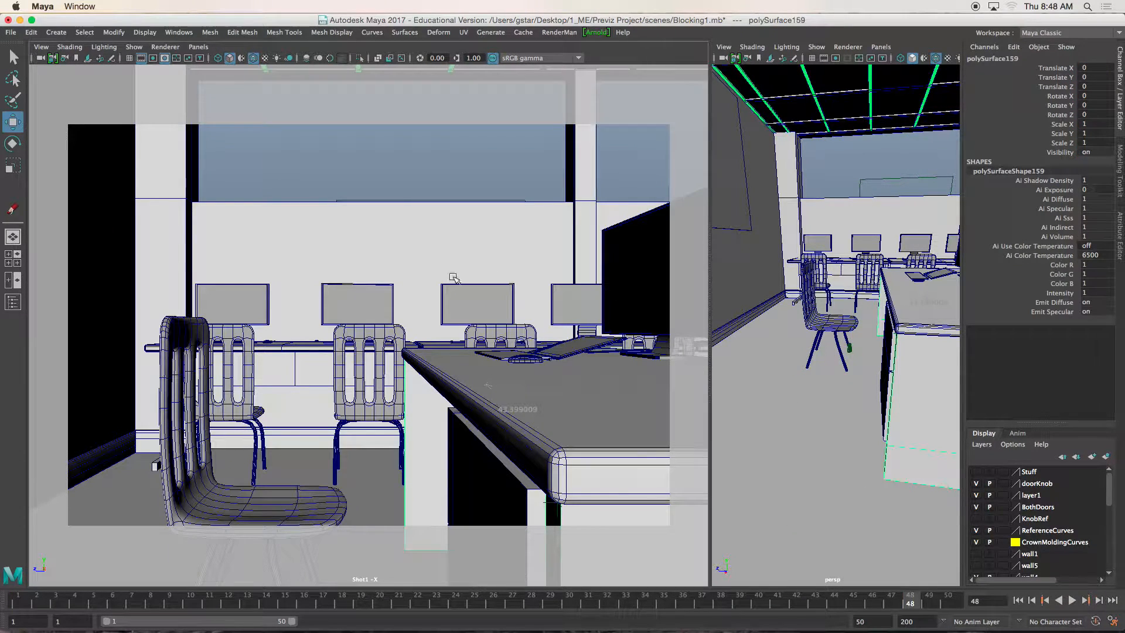
- Maximize the Shot1 camera view to fill the workspace and create a playblast of it
click(395, 175)
key(space)
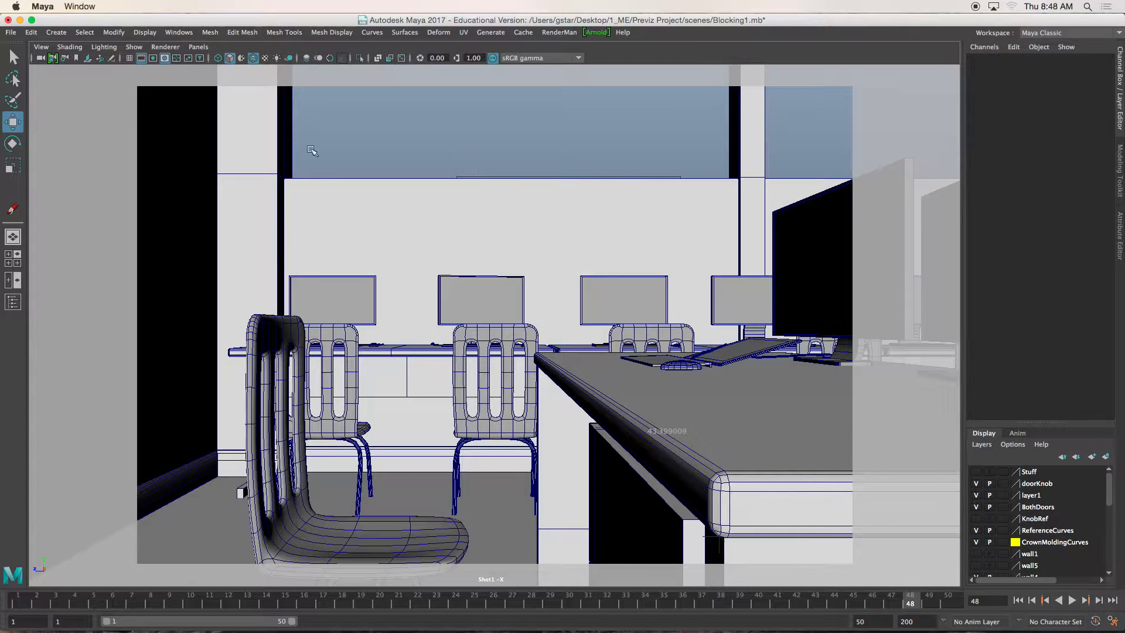
click(182, 32)
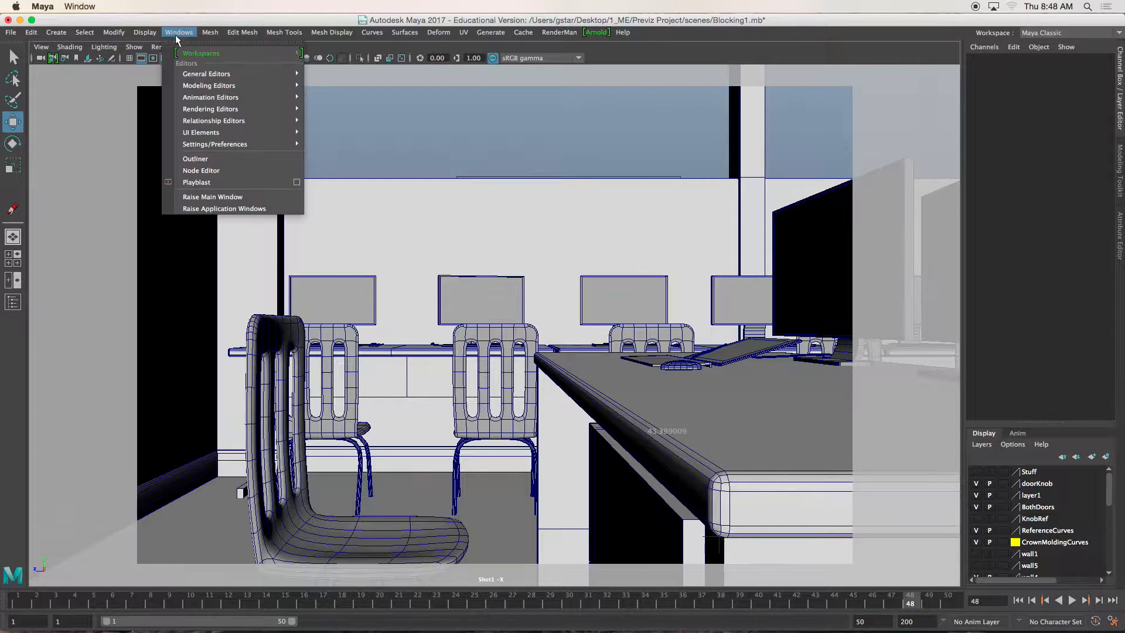
click(202, 183)
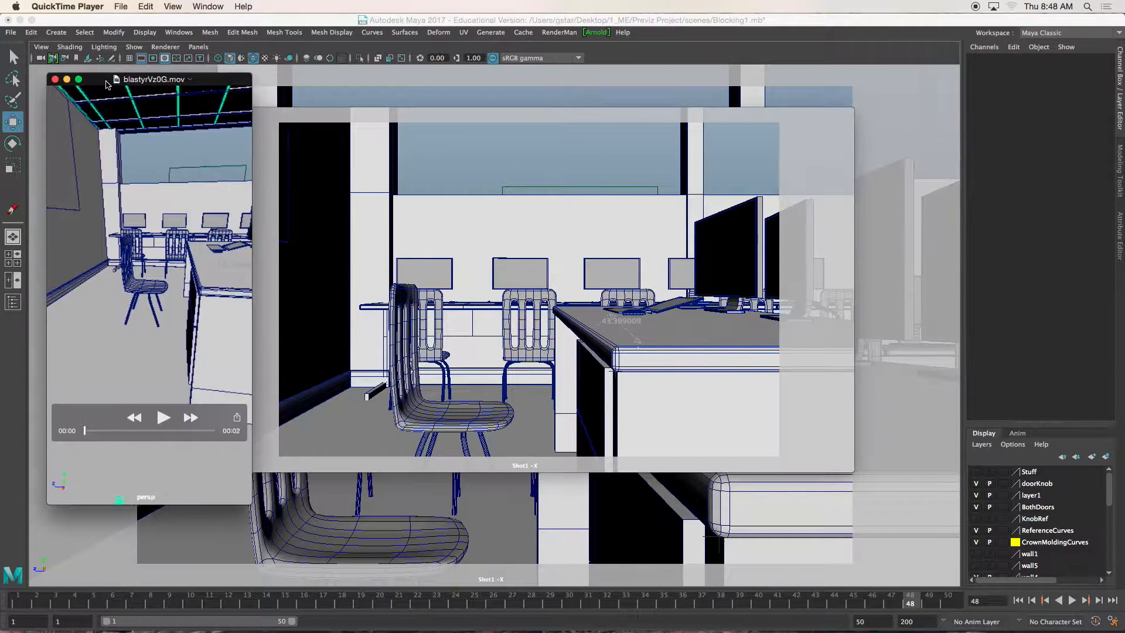
- Close the perspective-view movie, enlarge the Shot1 movie, play it through twice and close it
drag(106, 82, 112, 86)
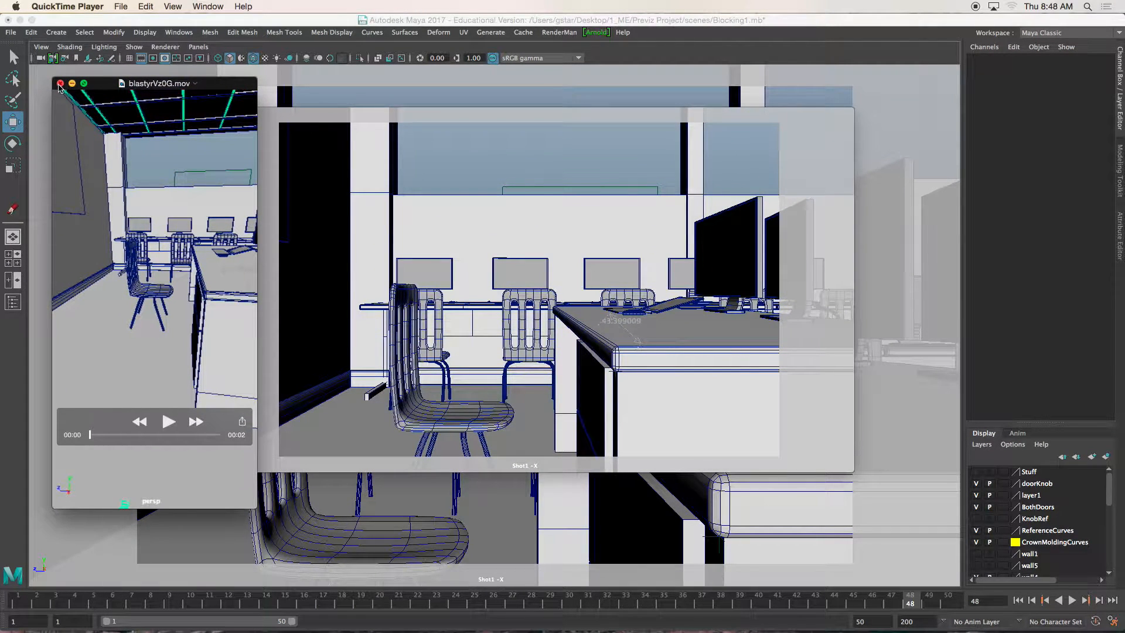
click(60, 84)
drag(297, 120, 312, 101)
drag(469, 370, 647, 457)
key(space)
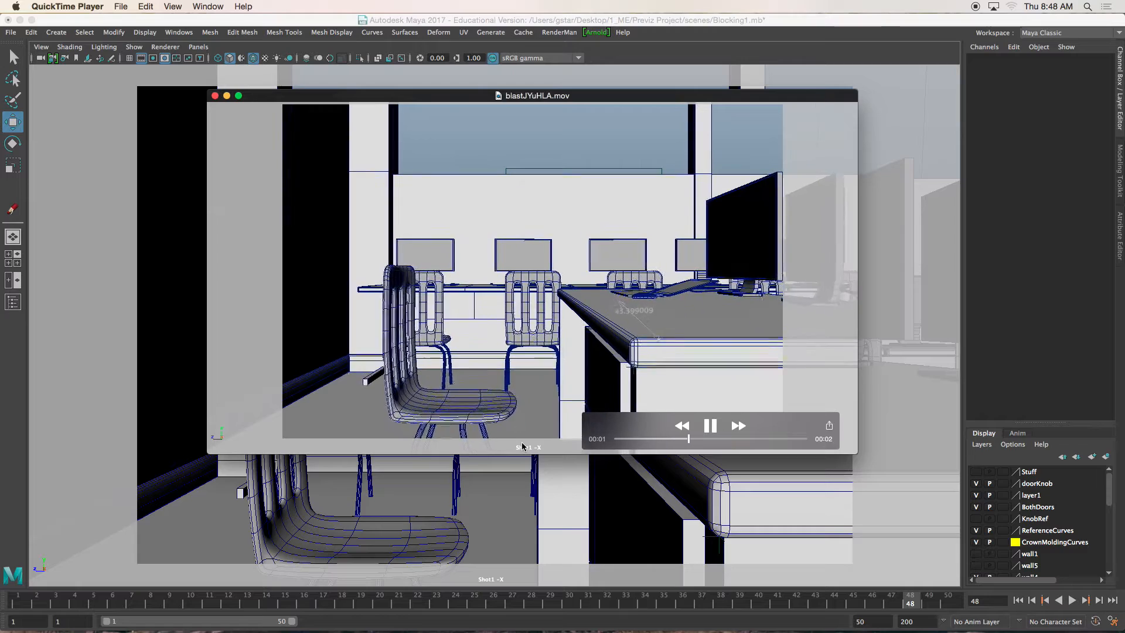
key(space)
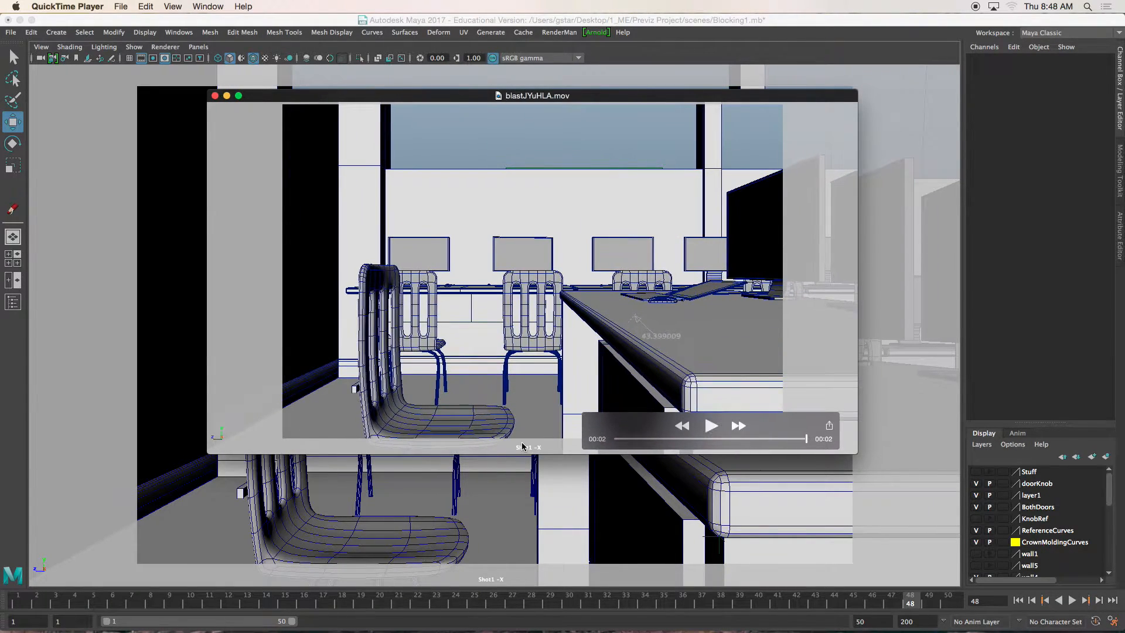
key(space)
key(space)
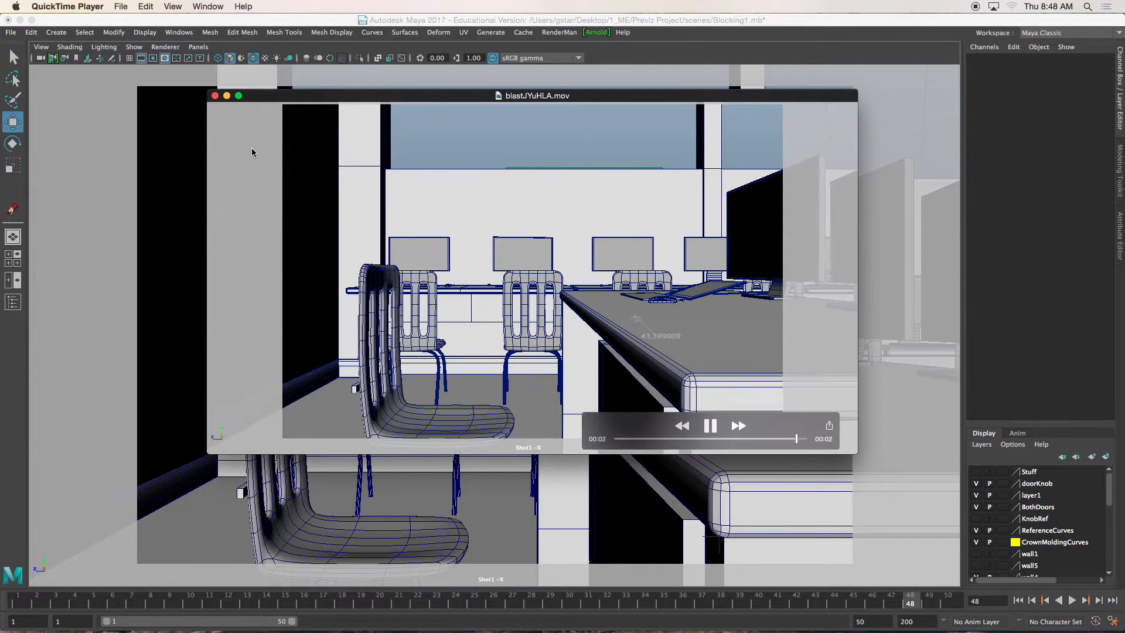
click(215, 96)
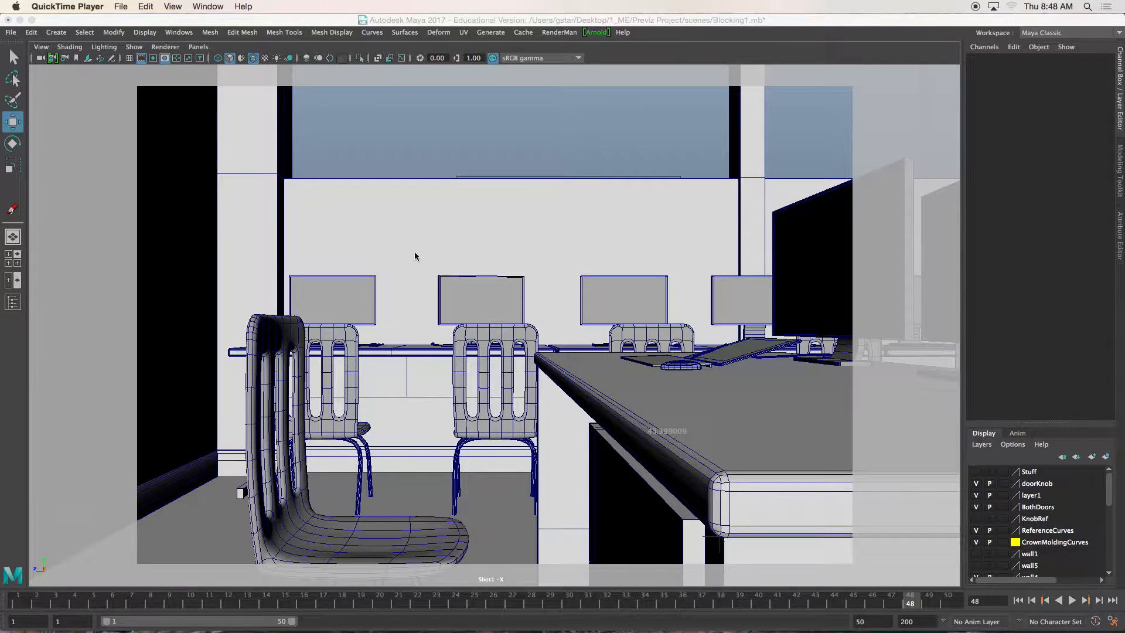
- Select the Shot1 camera and set a key at frame 44
click(41, 48)
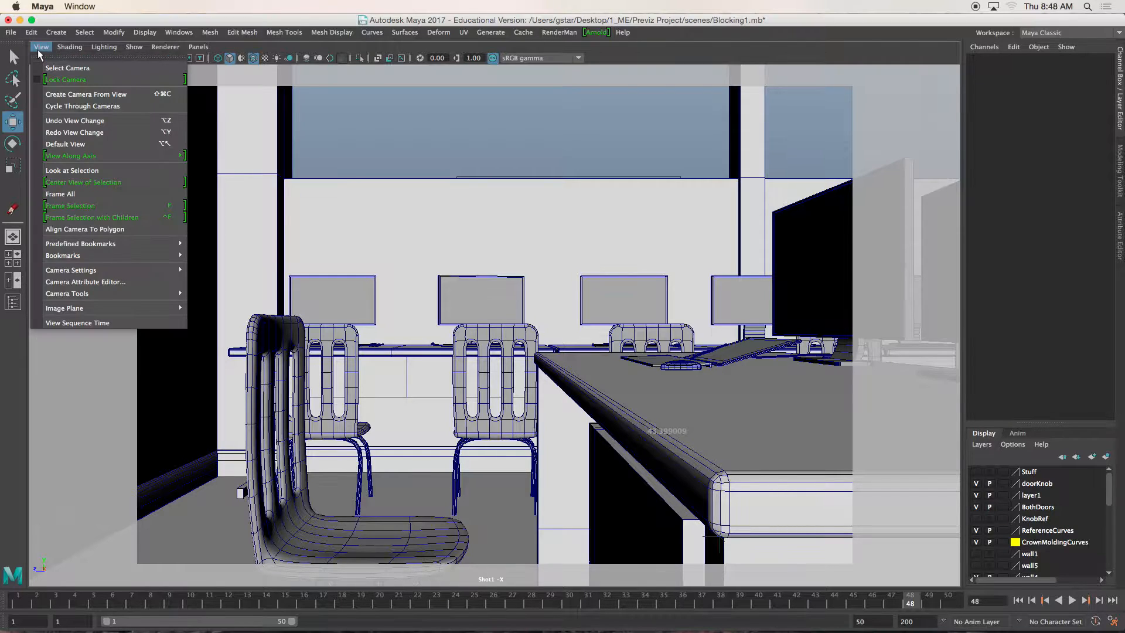
click(61, 68)
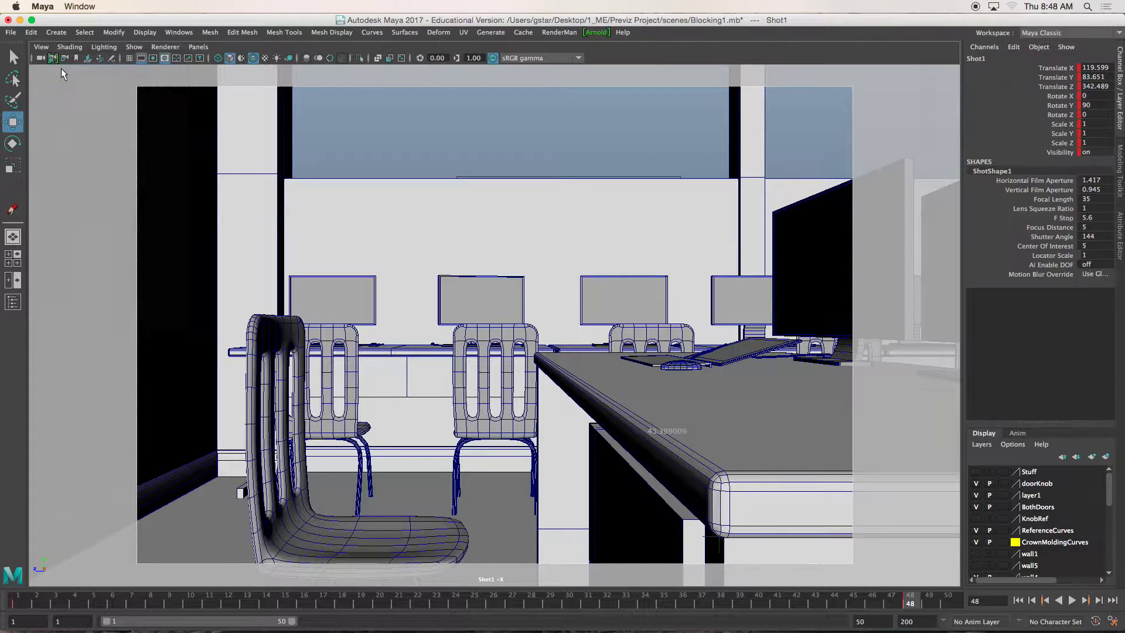
click(16, 602)
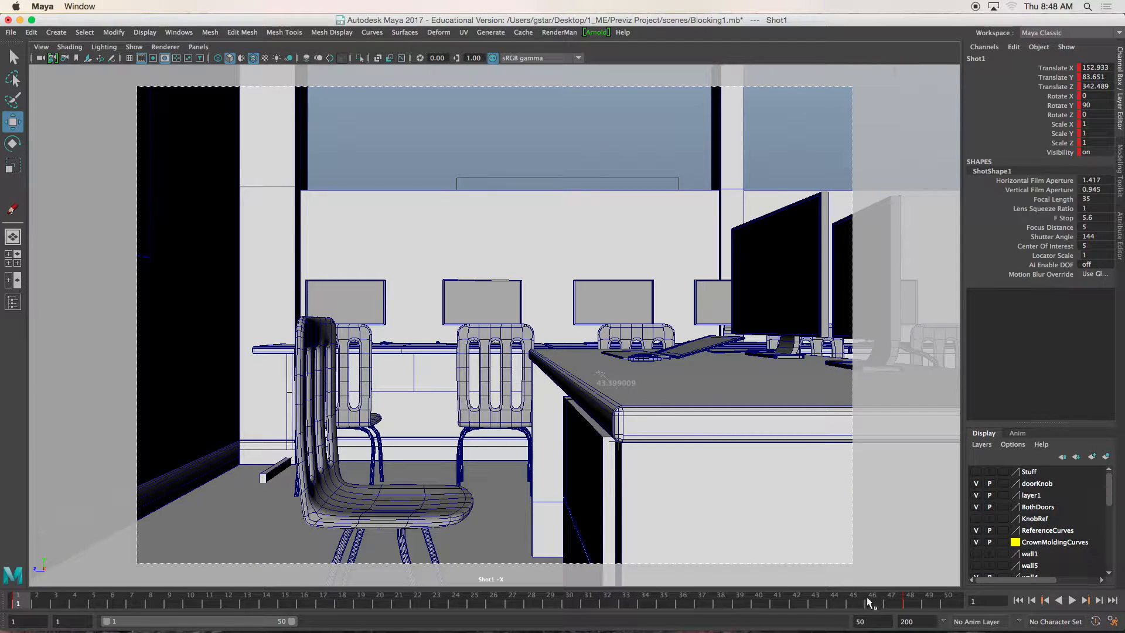
click(895, 603)
drag(884, 603, 837, 605)
key(s)
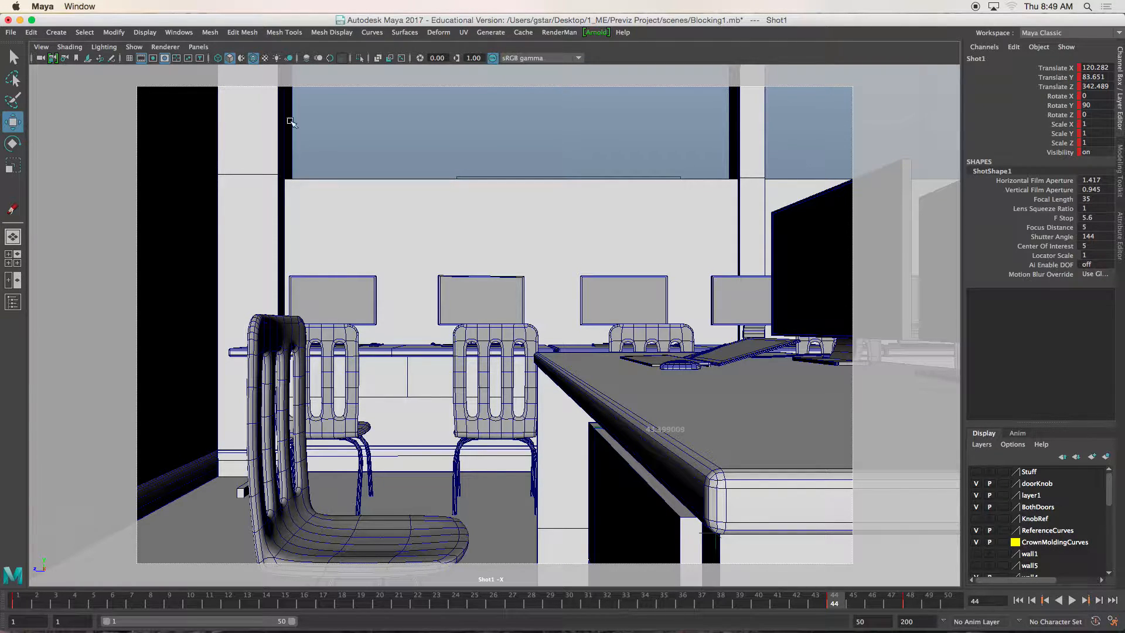
- Open the Dope Sheet for the Shot1 camera and enlarge its window to show the keys in detail
click(179, 32)
mouse_move(208, 98)
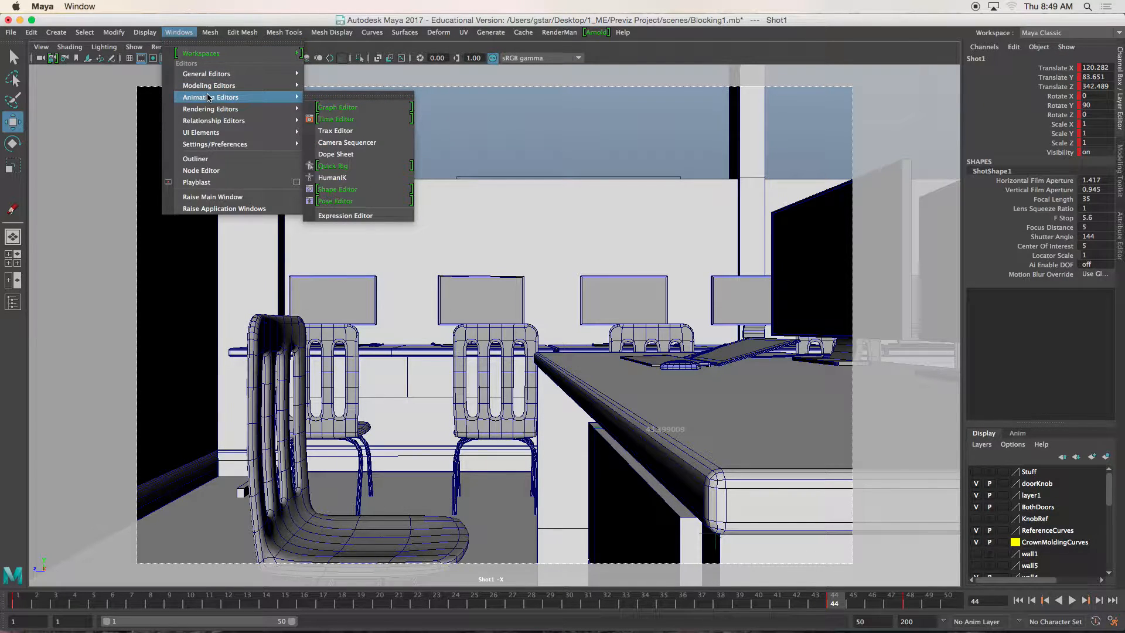
click(335, 154)
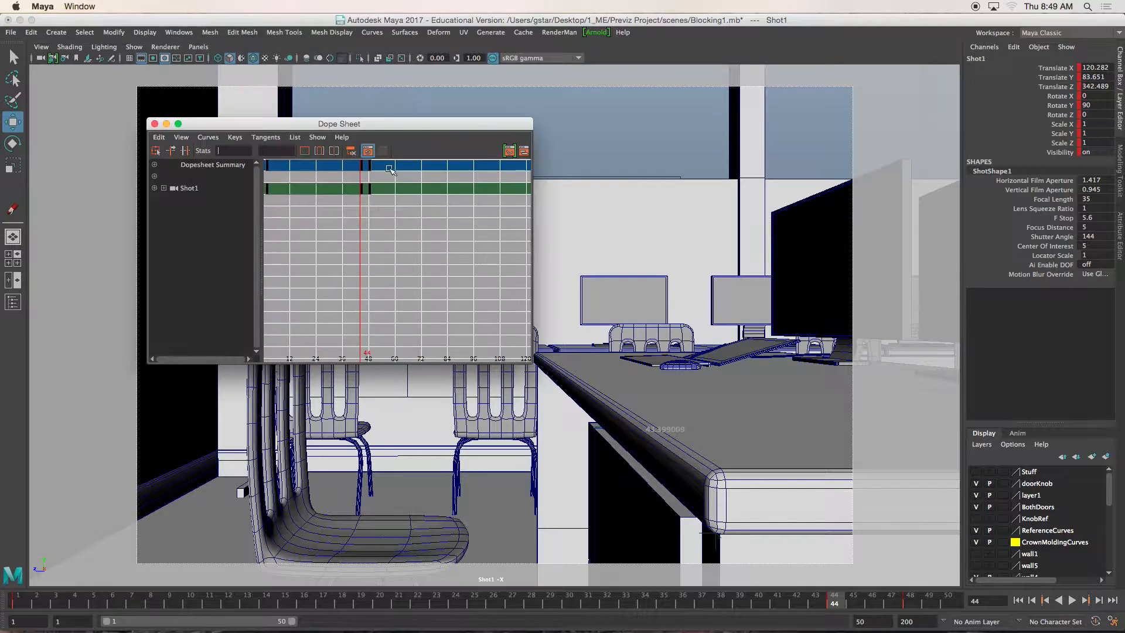
drag(529, 363, 739, 413)
scroll(466, 248, up, 2)
mouse_move(423, 249)
alt+middle_down()
mouse_move(625, 298)
mouse_move(439, 240)
alt+middle_up()
- Examine the Shot1 keys at frames 1, 44 and 48 in the Dope Sheet, selecting each one
drag(360, 182, 385, 203)
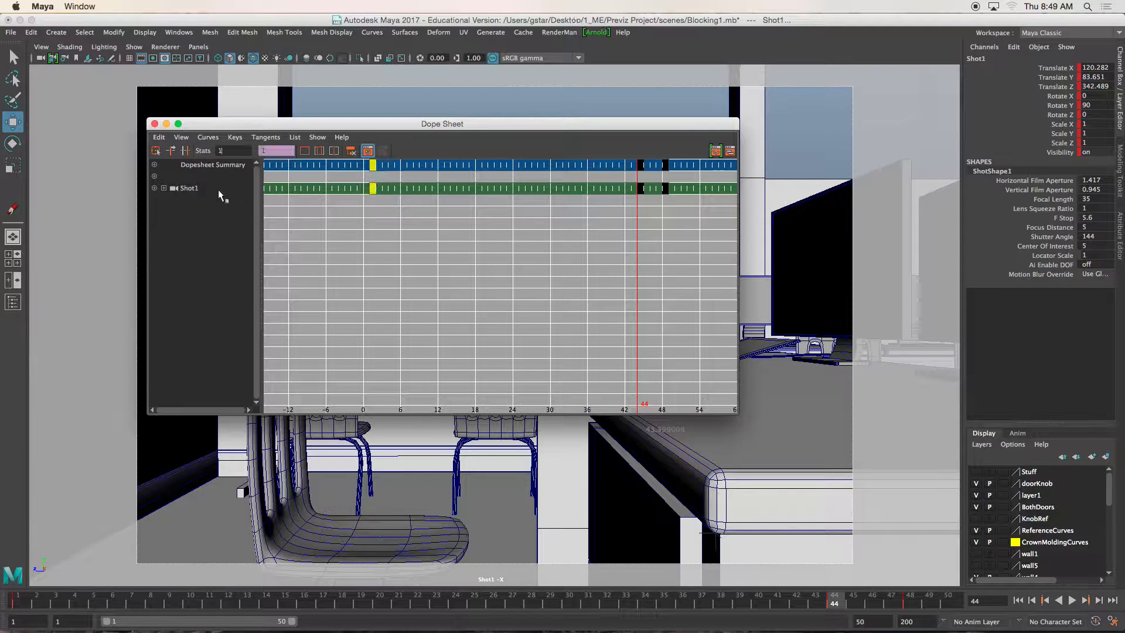
click(190, 187)
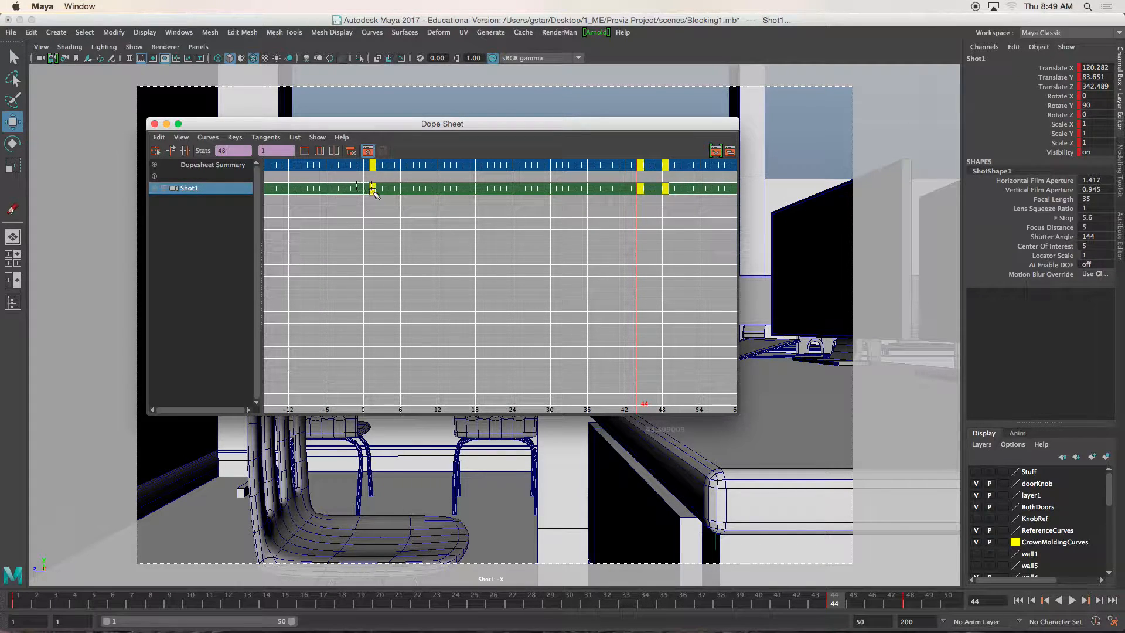
drag(372, 192, 388, 209)
click(393, 187)
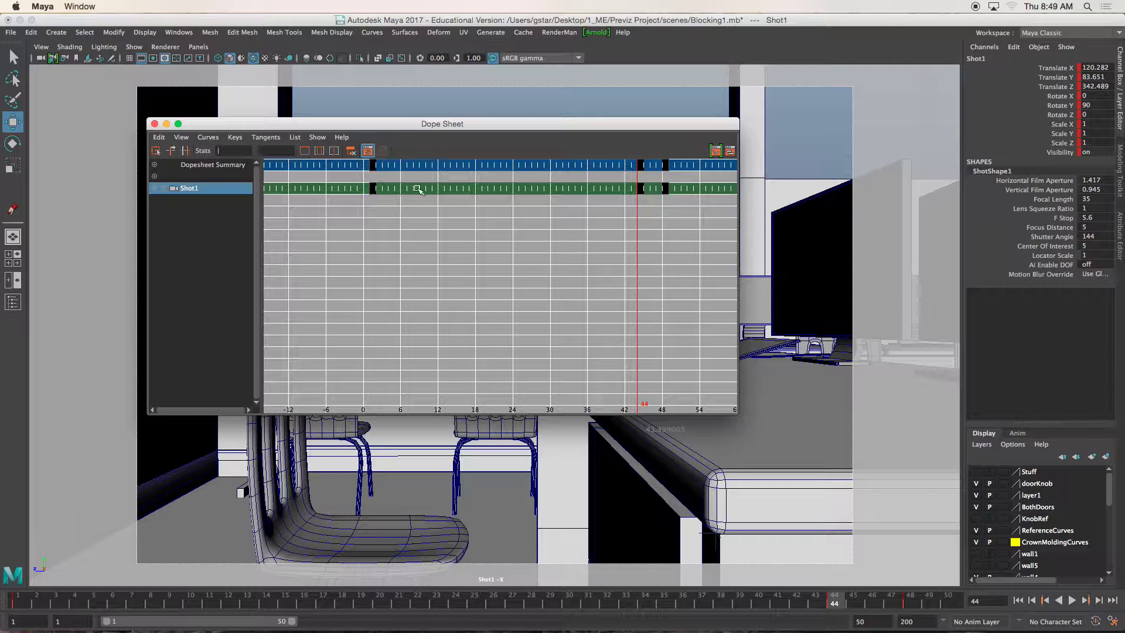
click(640, 189)
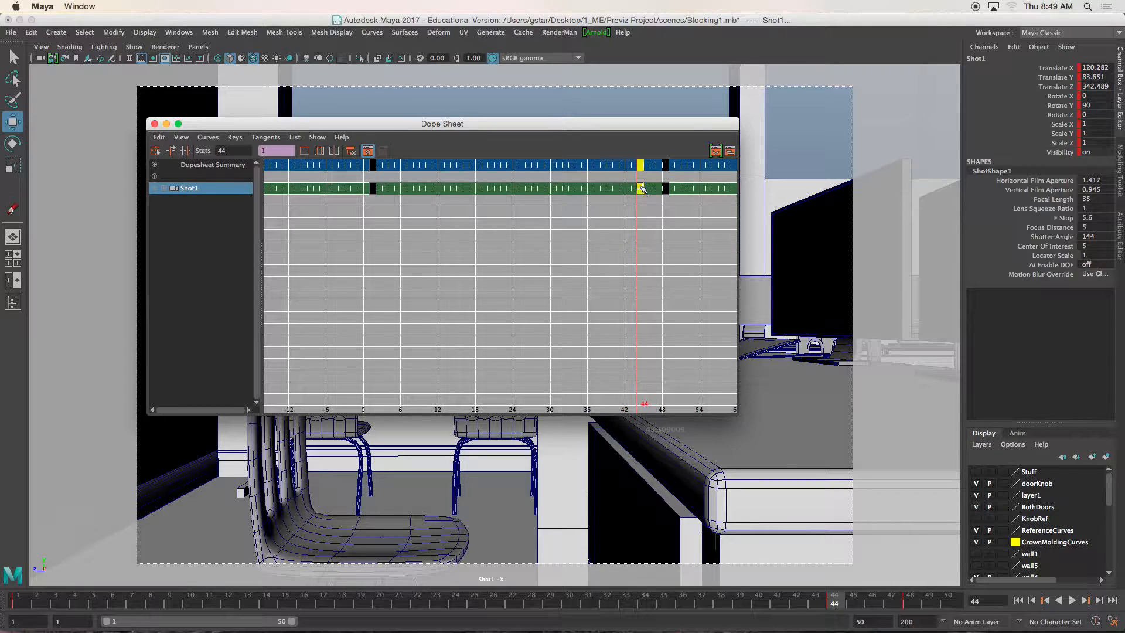
key(a)
alt+middle_drag(647, 222, 595, 234)
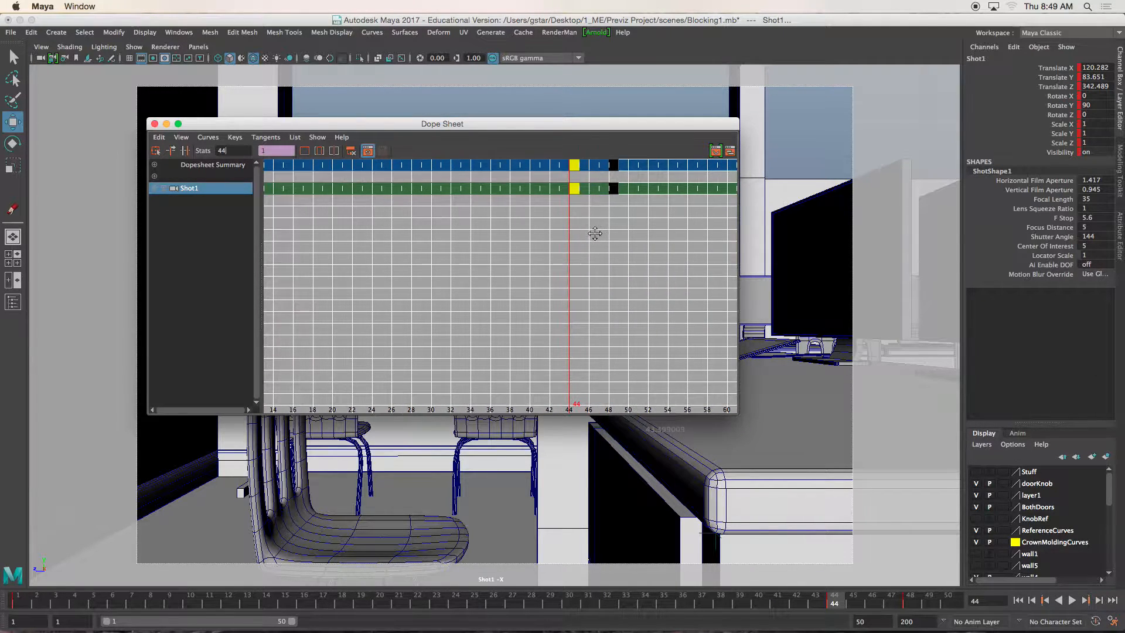
click(614, 188)
scroll(582, 217, up, 5)
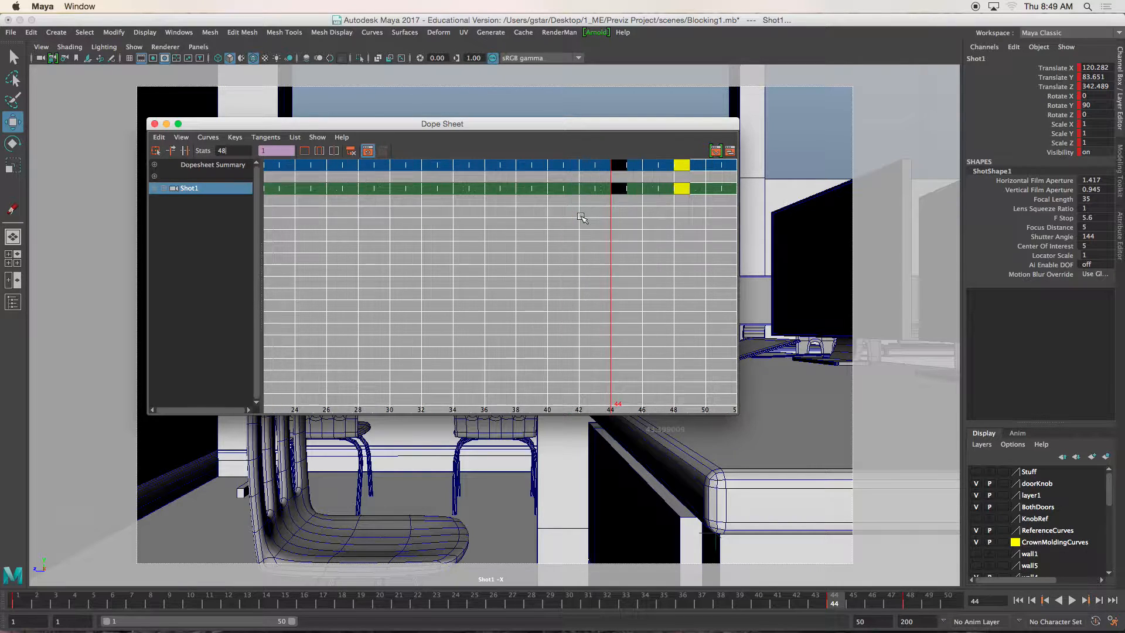
scroll(615, 221, down, 1)
scroll(652, 224, up, 1)
scroll(652, 224, down, 2)
scroll(651, 224, up, 1)
- Move the Shot1 key at frame 44 to frame 30, go to that frame and close the Dope Sheet
click(629, 189)
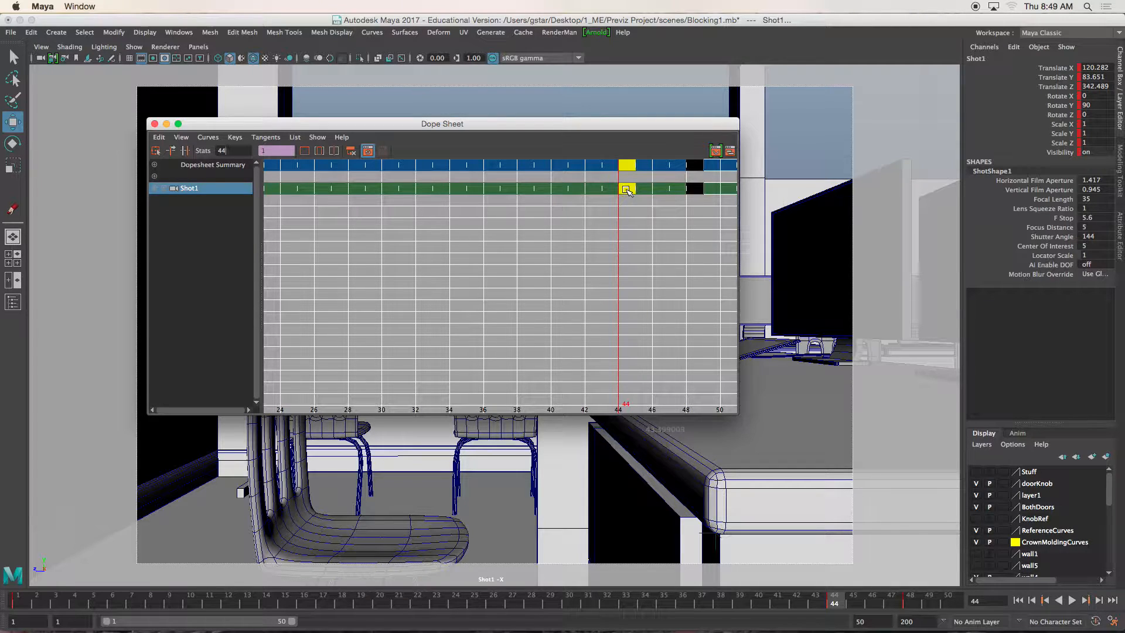
middle_drag(625, 188, 388, 191)
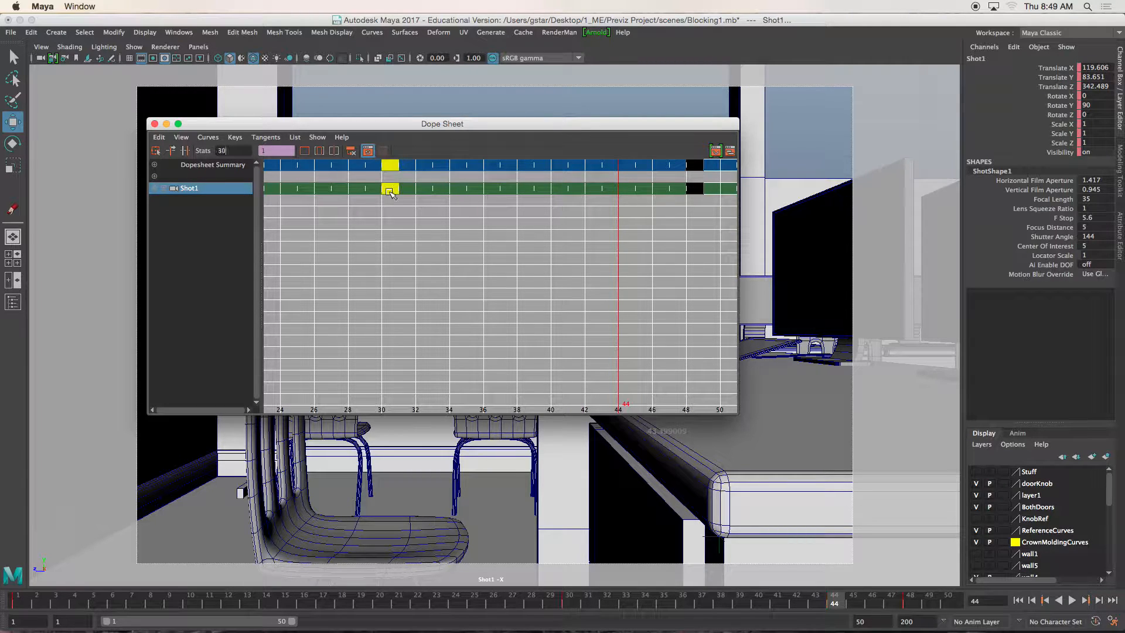
click(569, 603)
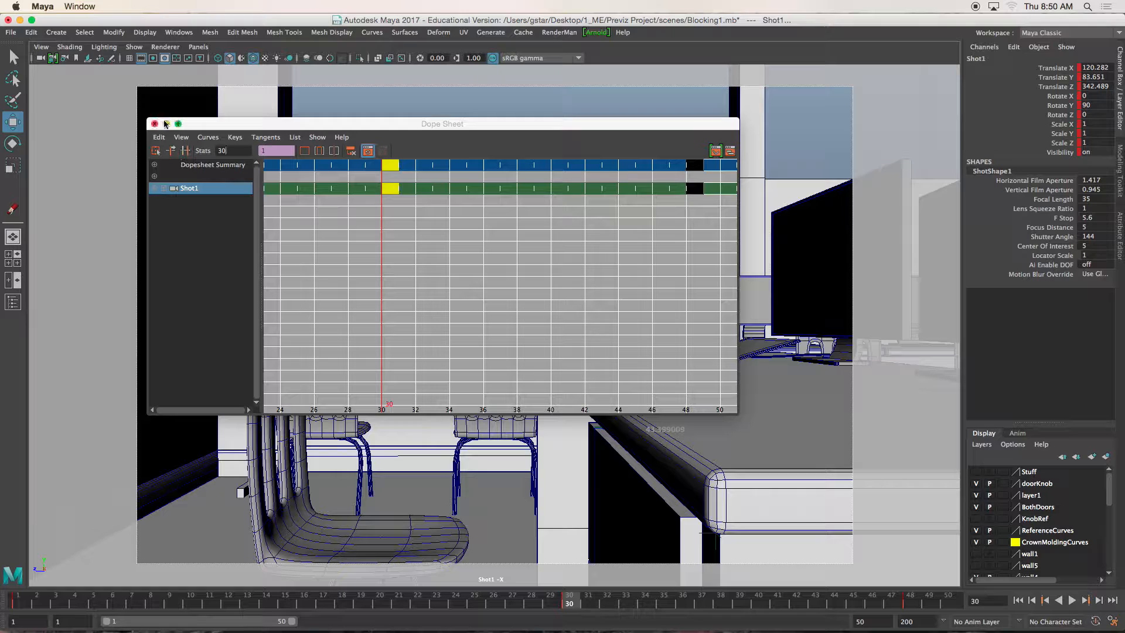
click(155, 124)
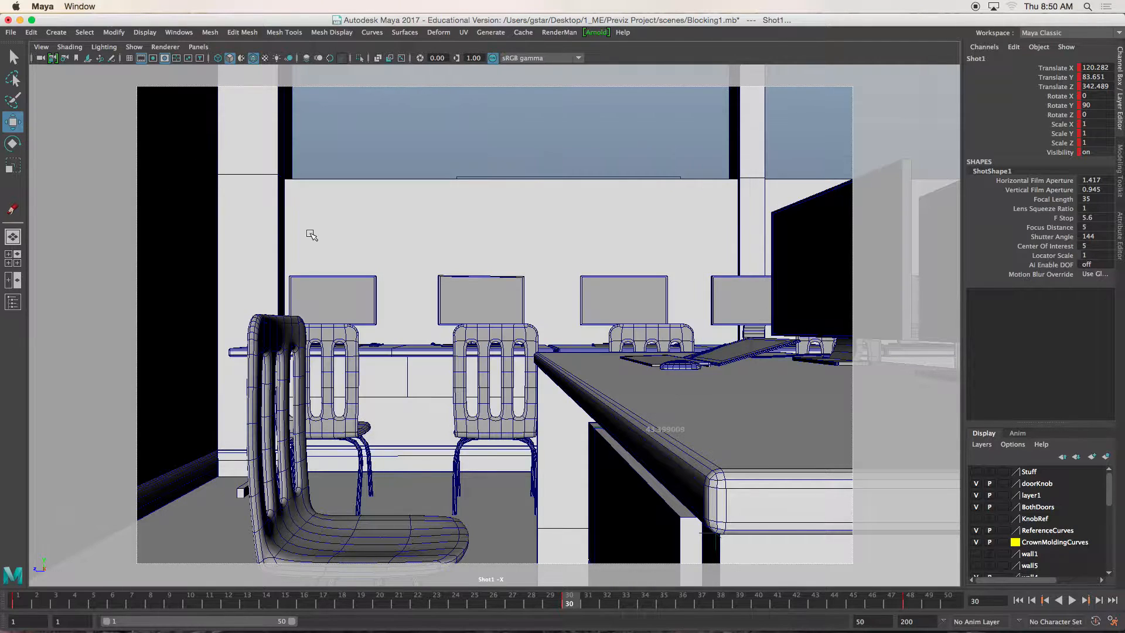
- Play back the Shot1 camera move from frame 1 to check the changed key timing, and stop it
click(33, 602)
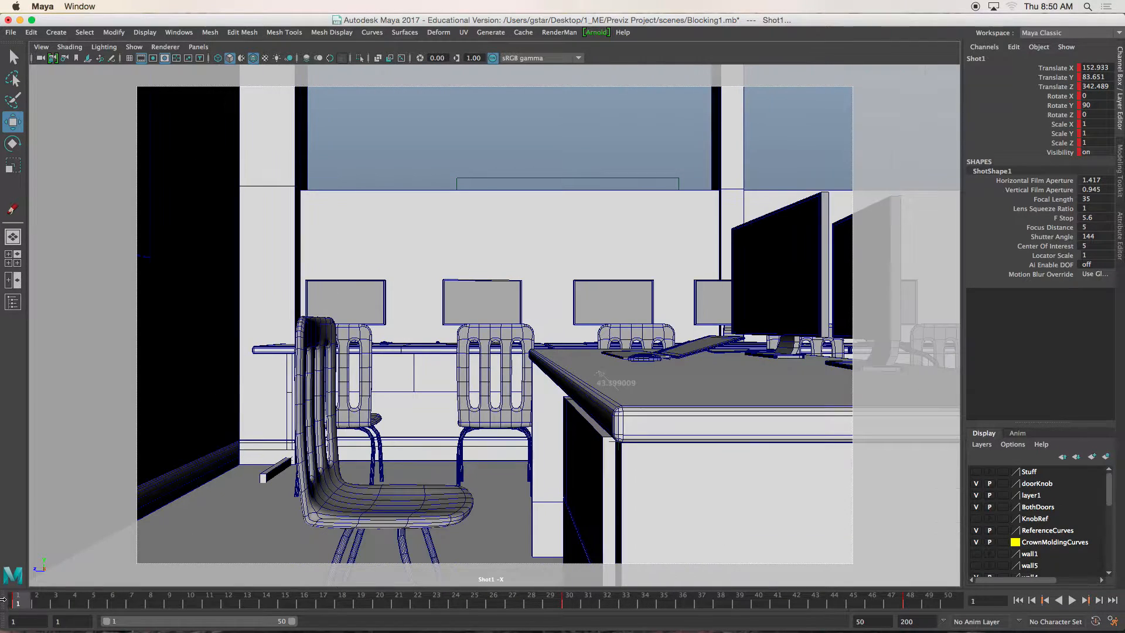
click(1071, 601)
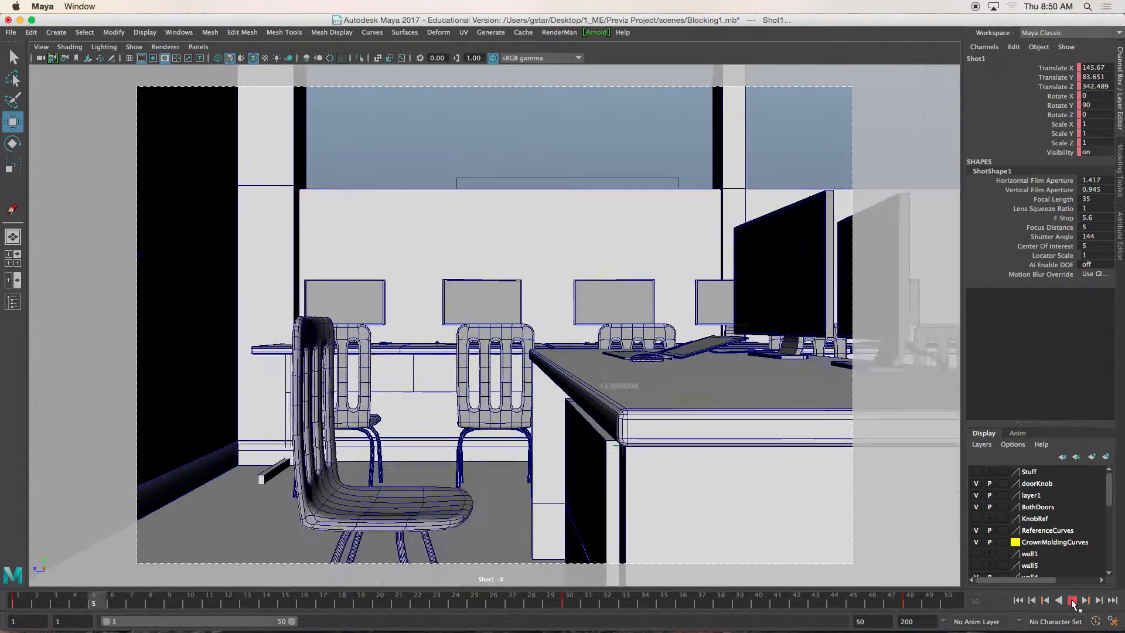
click(1072, 601)
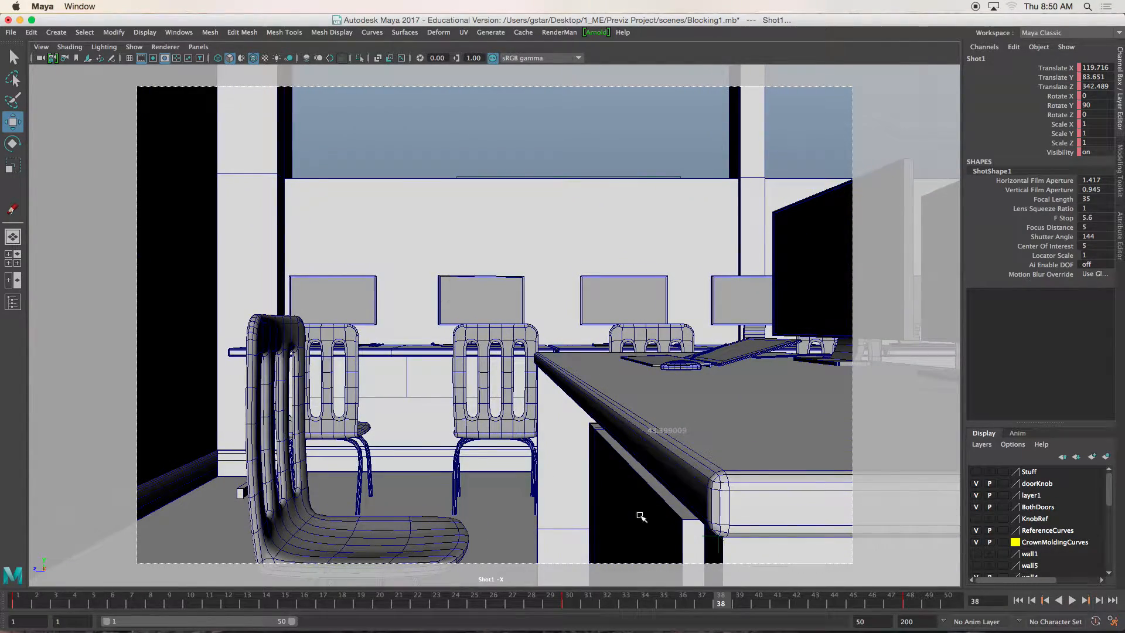
- Set the Time Slider preference Max Playback Speed to Real-time [24 fps] and save the preferences
click(184, 33)
mouse_move(212, 147)
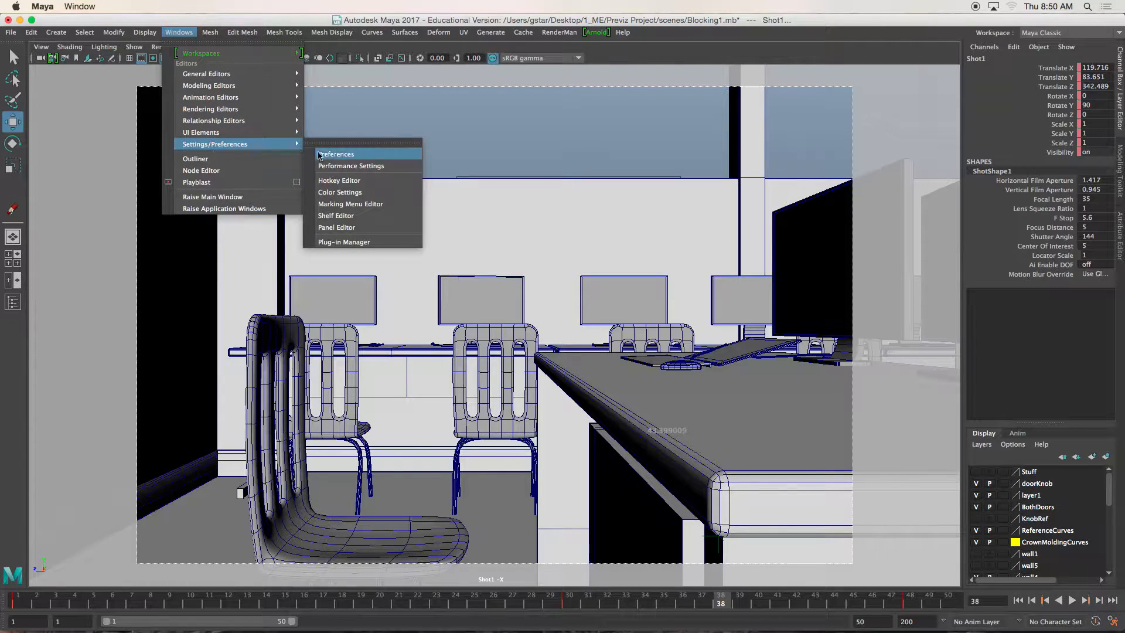
click(341, 156)
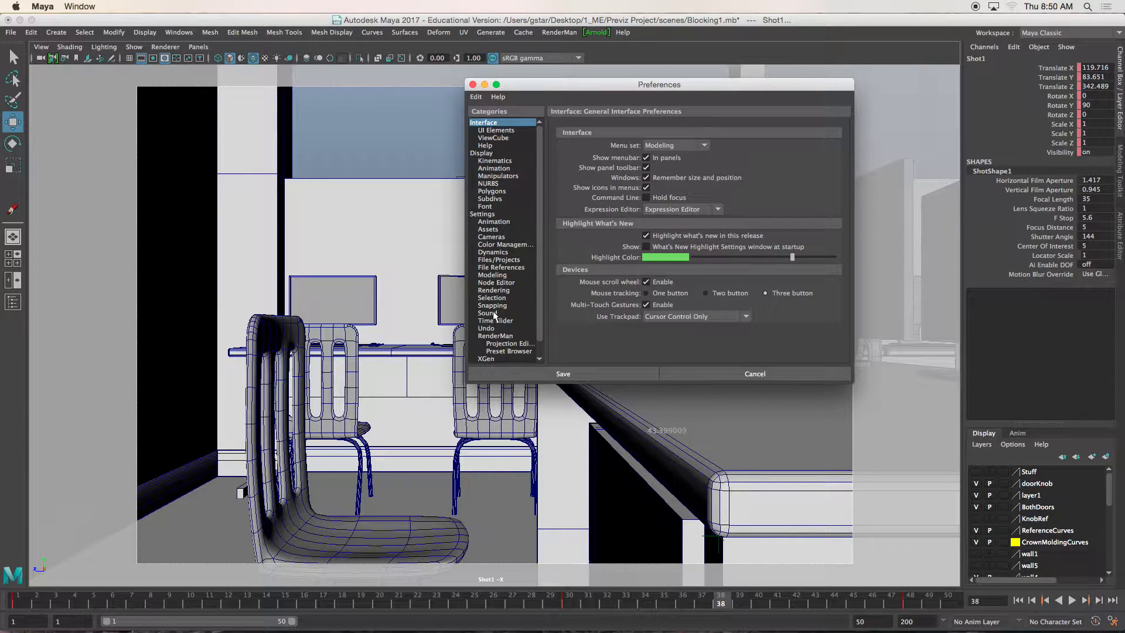
click(495, 222)
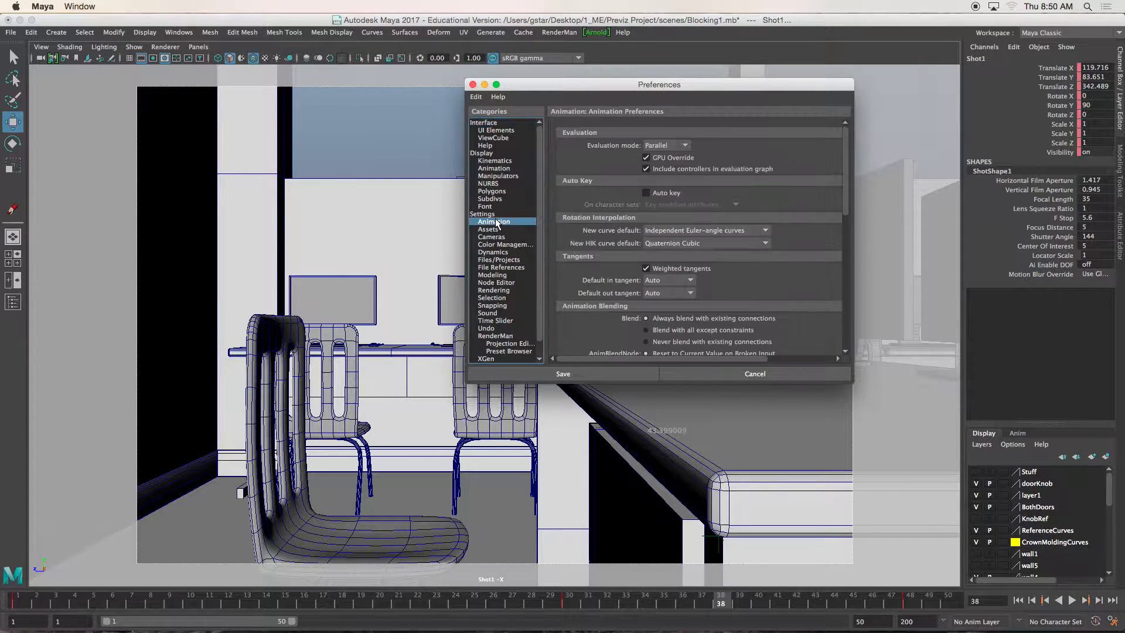
scroll(624, 302, down, 10)
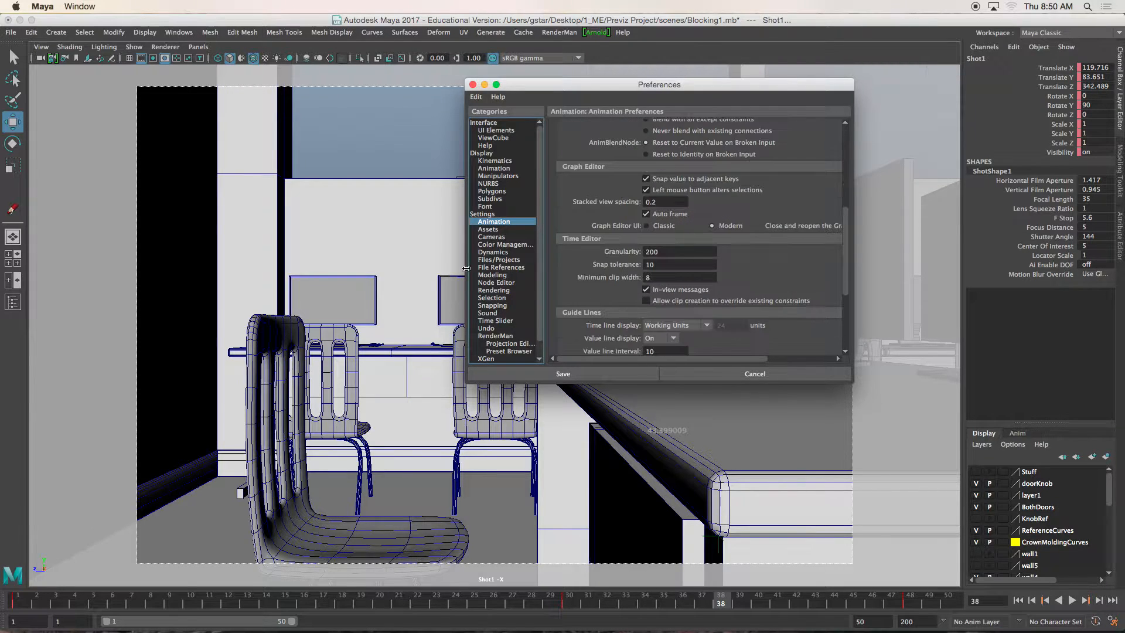
click(495, 321)
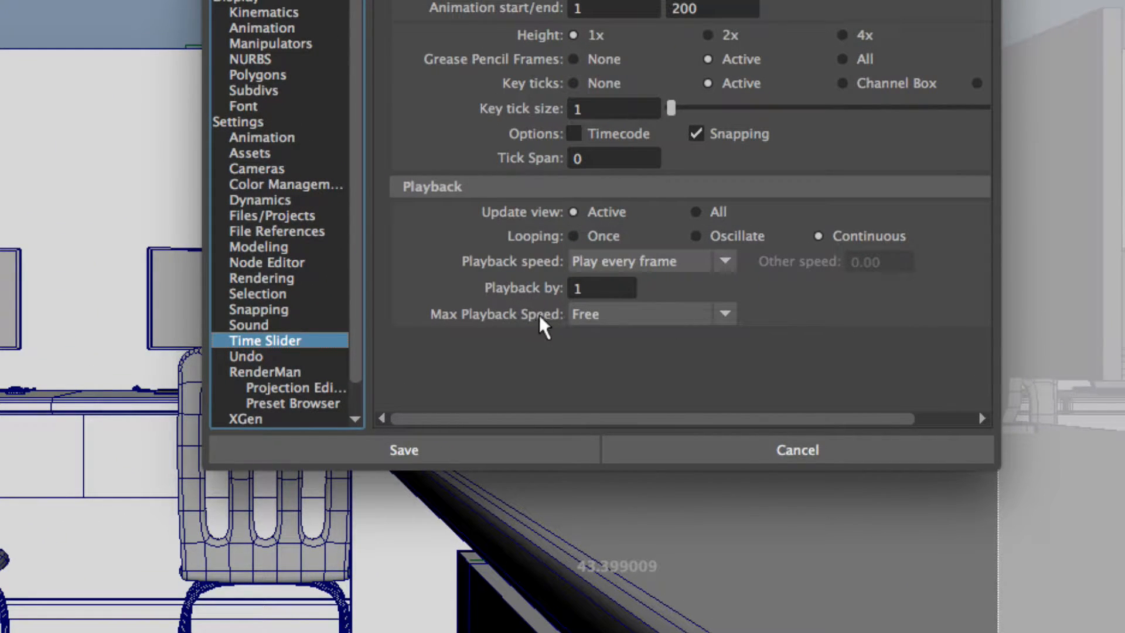
click(592, 314)
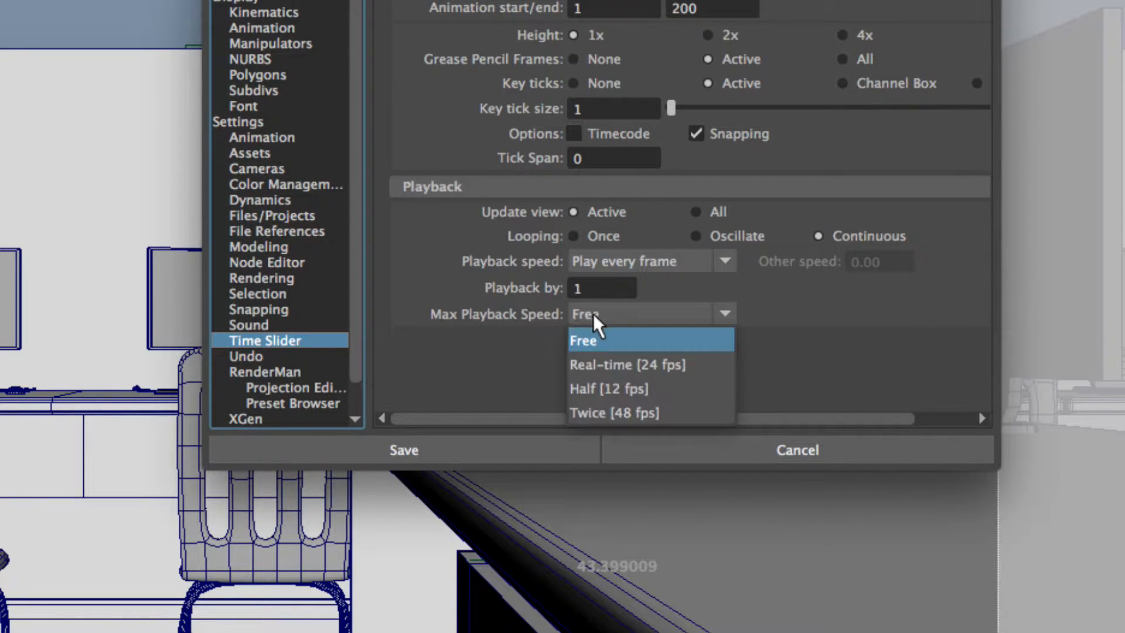
click(605, 364)
click(474, 446)
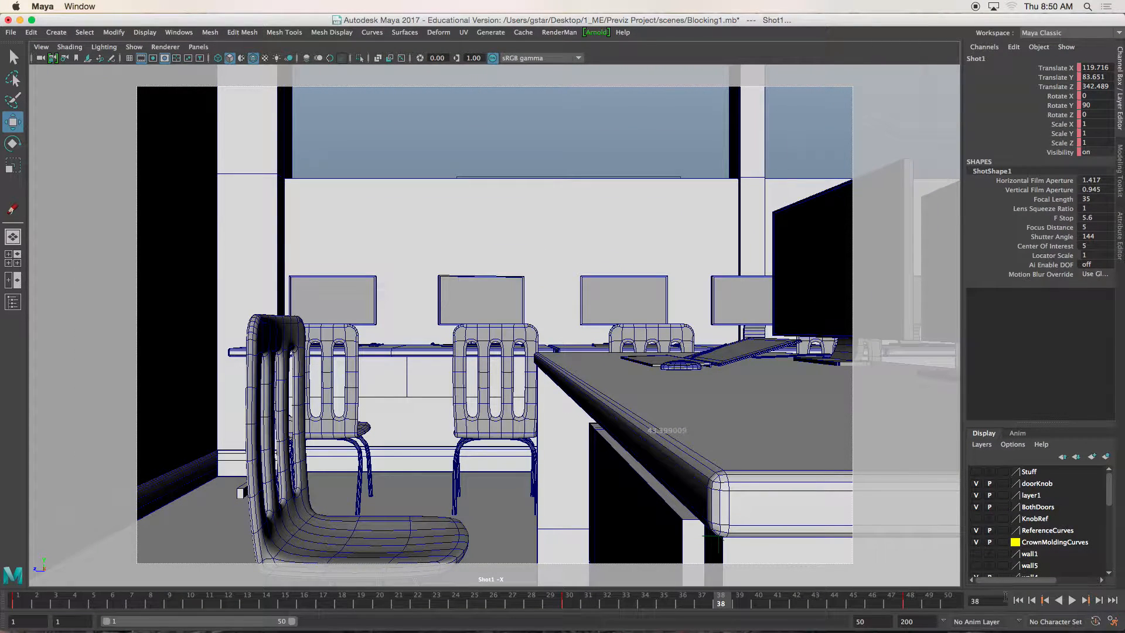
- Rewind to the start of the time range and play the Shot1 animation at real-time speed
click(1019, 600)
click(1072, 600)
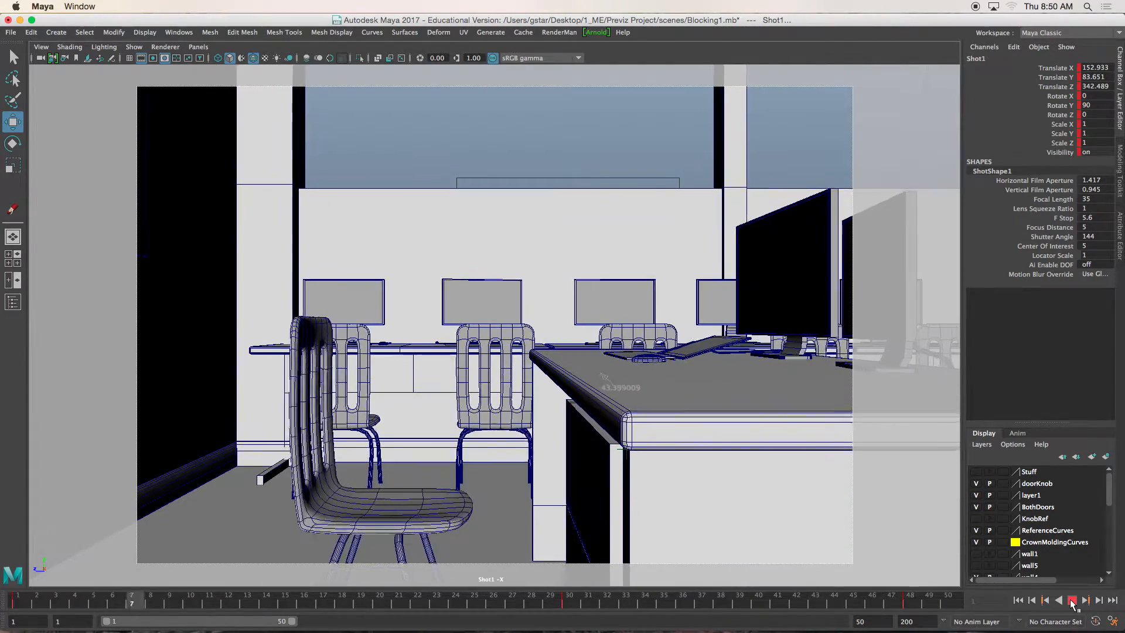
- Stop the playback and delete the Shot1 camera key at frame 30
click(1072, 600)
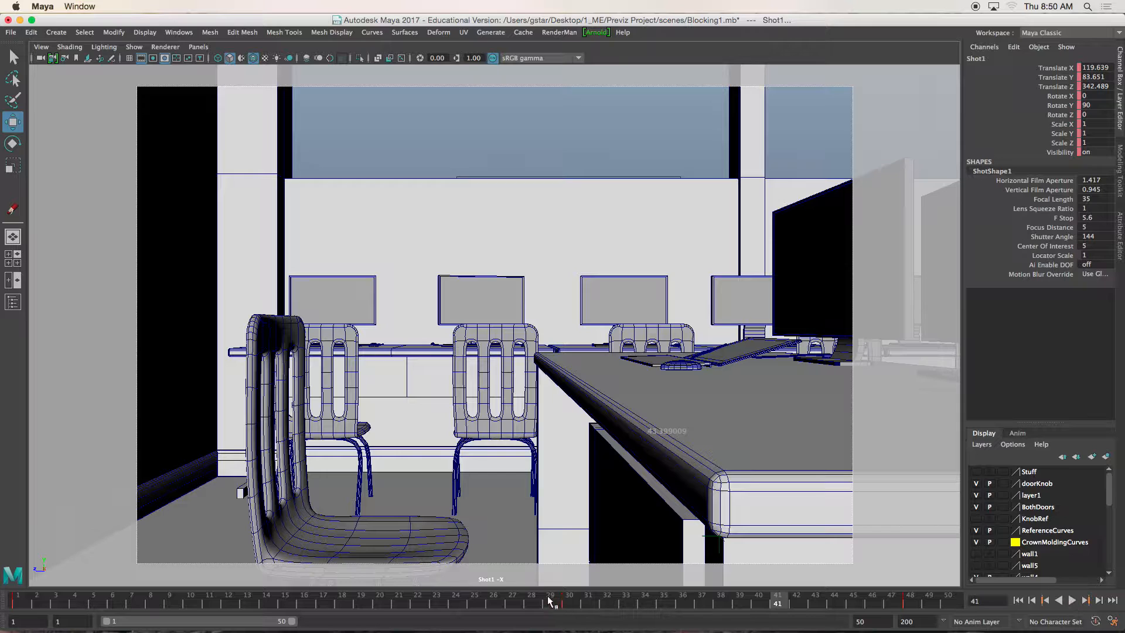
drag(550, 601, 569, 602)
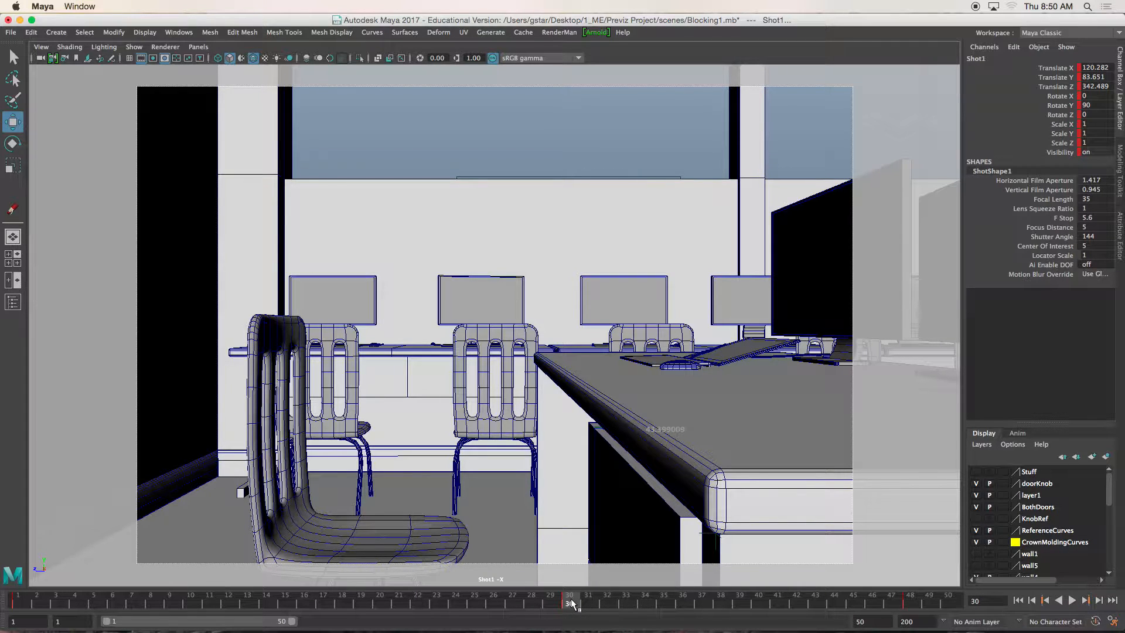
right_click(571, 603)
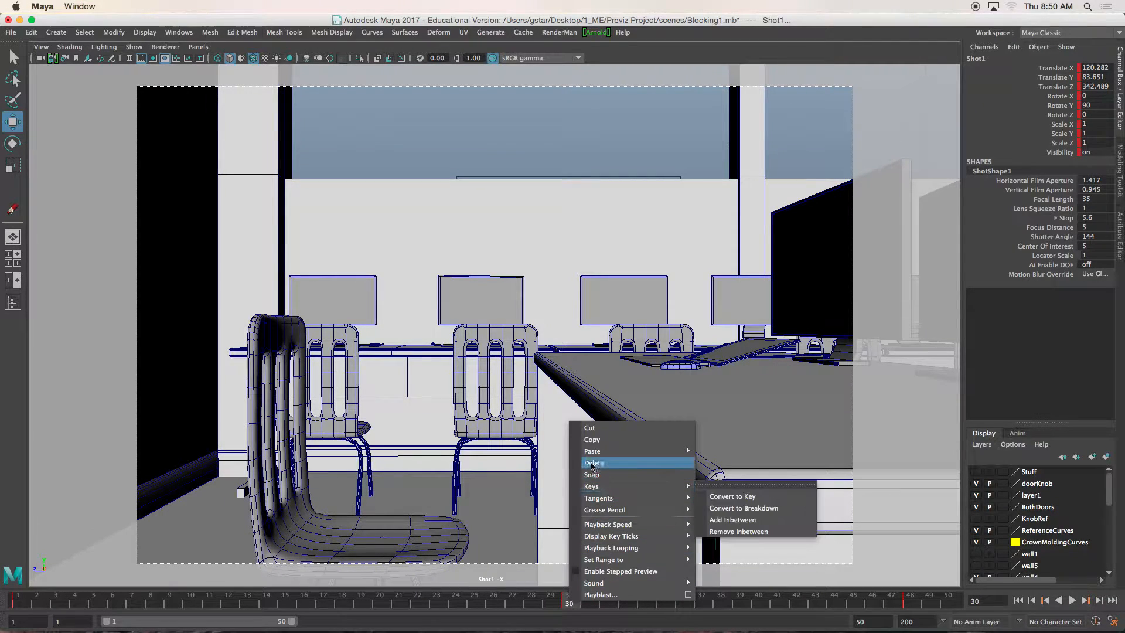
click(592, 464)
- Key the Shot1 camera at frame 38 and briefly play back the move
drag(586, 602, 723, 608)
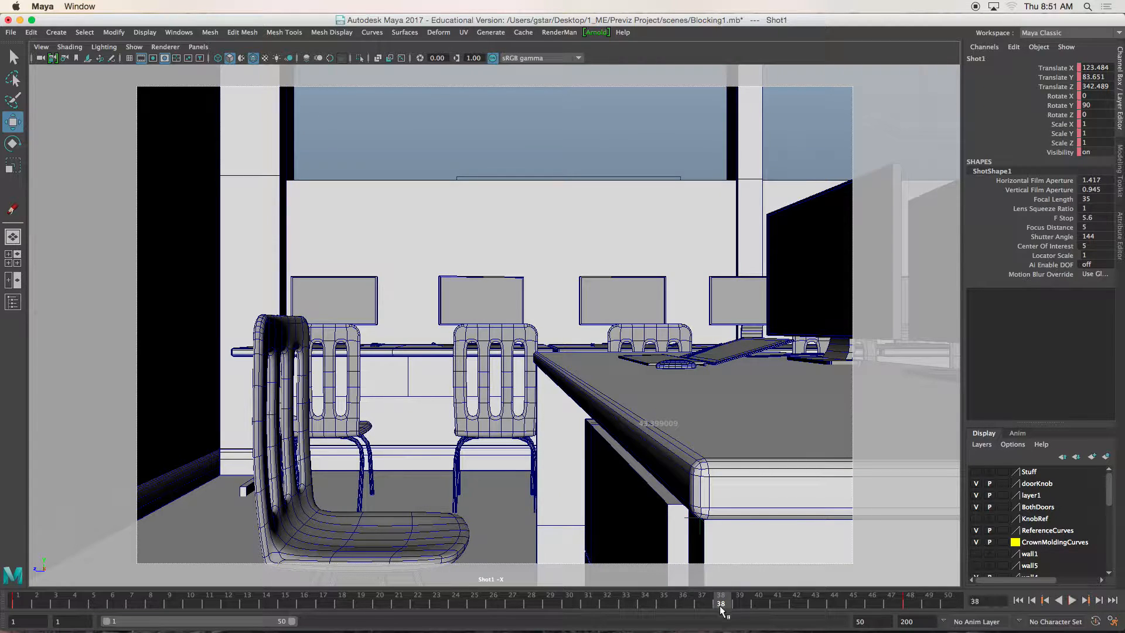
key(alt+v)
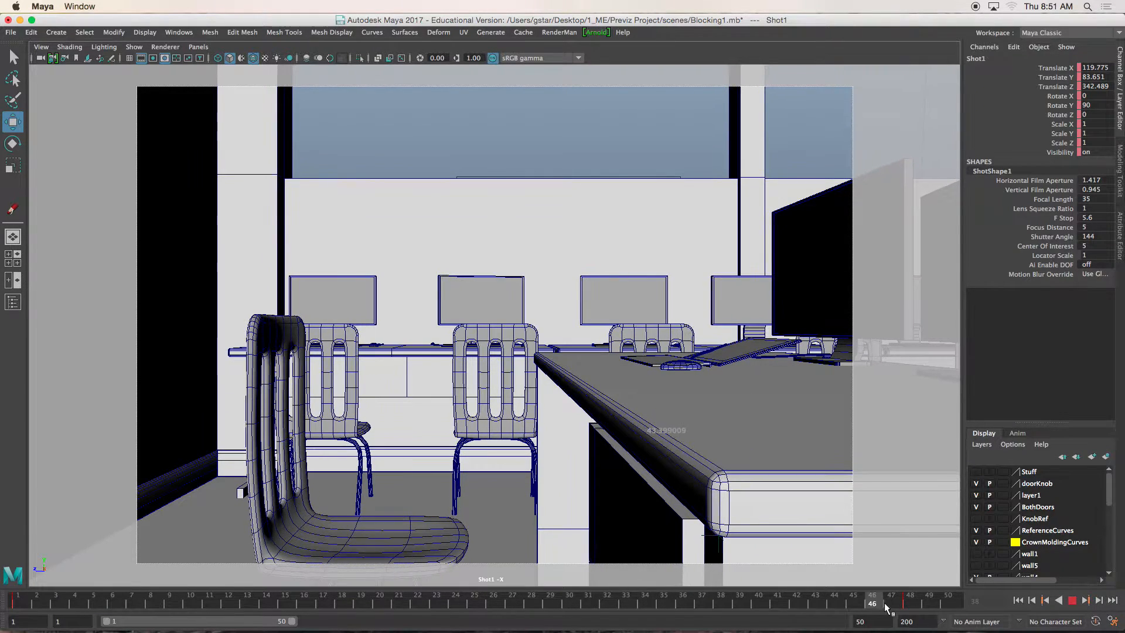
key(alt+v)
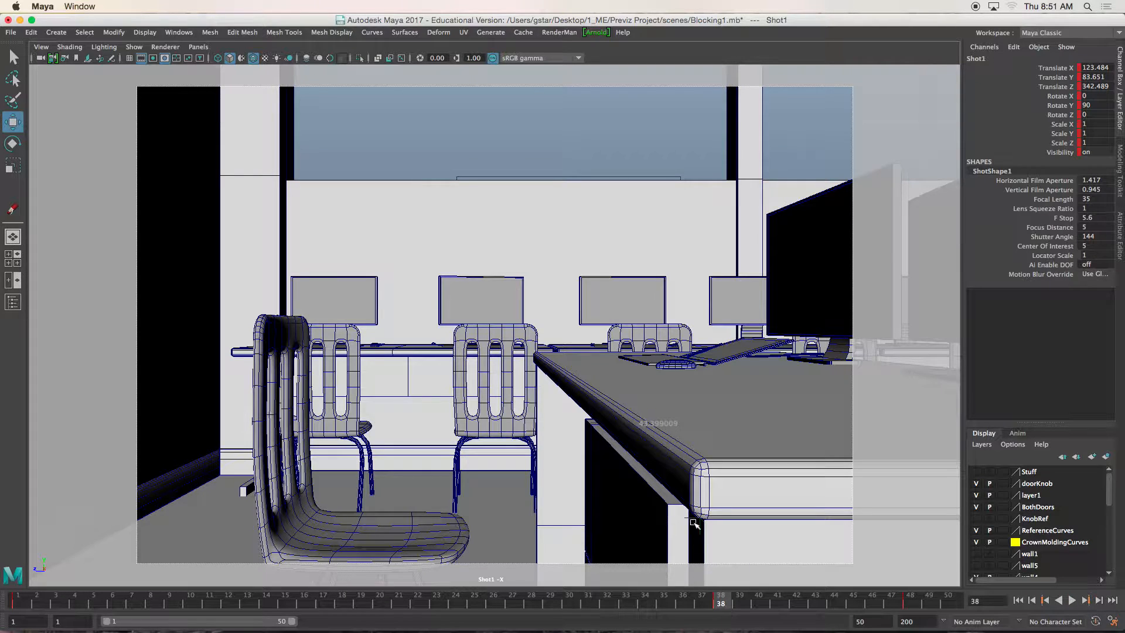
click(179, 32)
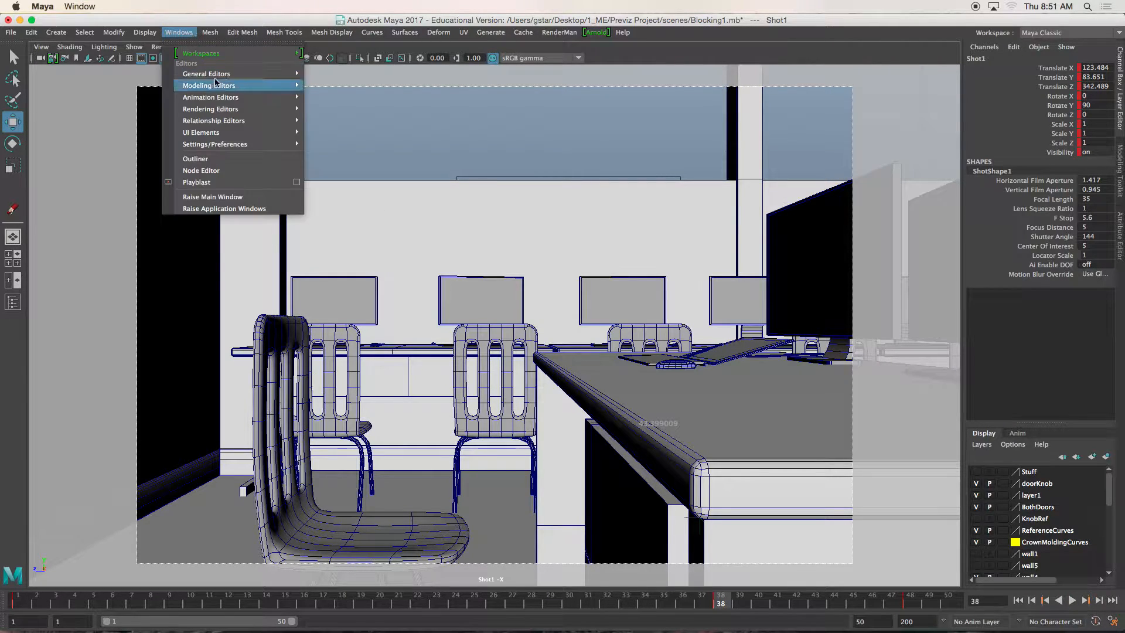
mouse_move(218, 89)
mouse_move(258, 97)
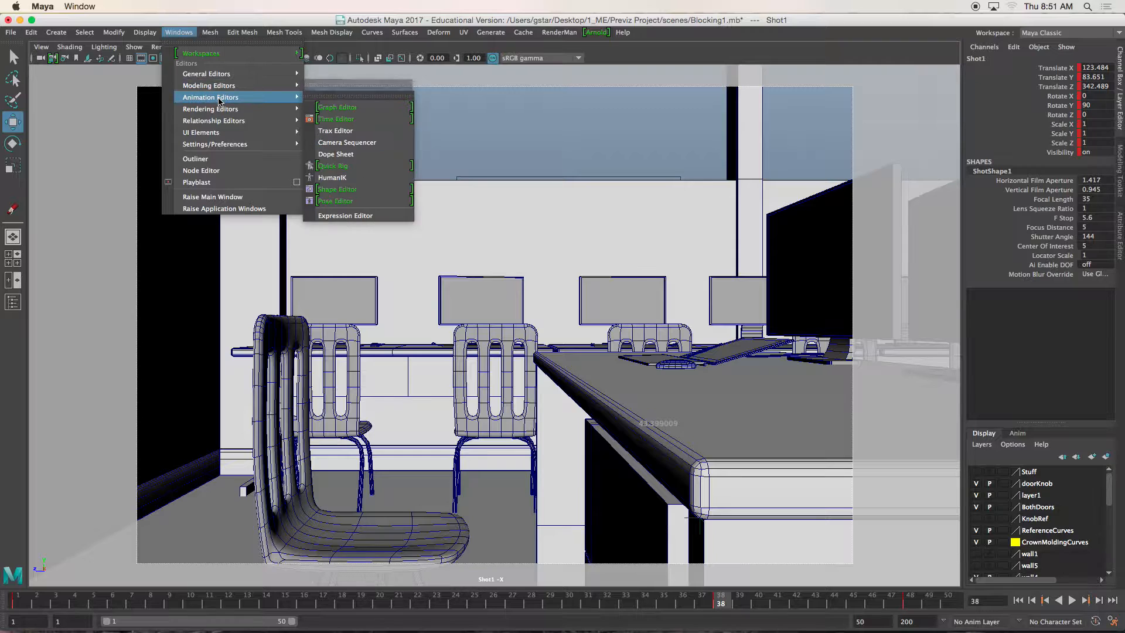
click(344, 111)
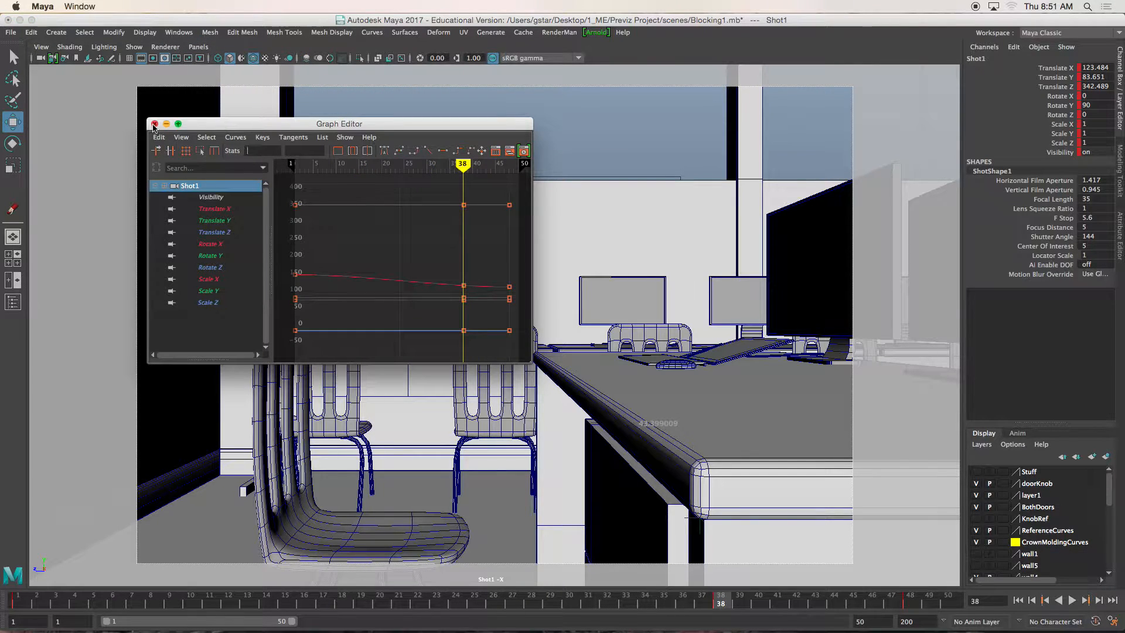
click(154, 120)
- Open the Dope Sheet and select the Shot1 camera to show all its keys
click(179, 32)
mouse_move(235, 109)
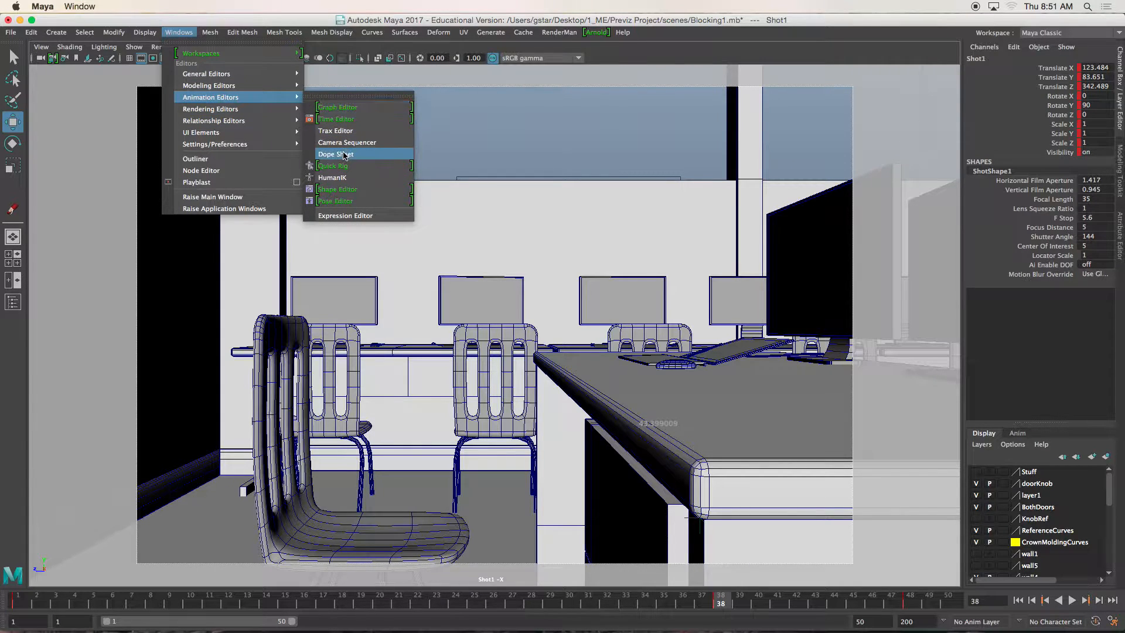
click(346, 153)
scroll(569, 247, down, 5)
alt+middle_drag(552, 232, 637, 261)
drag(337, 194, 353, 224)
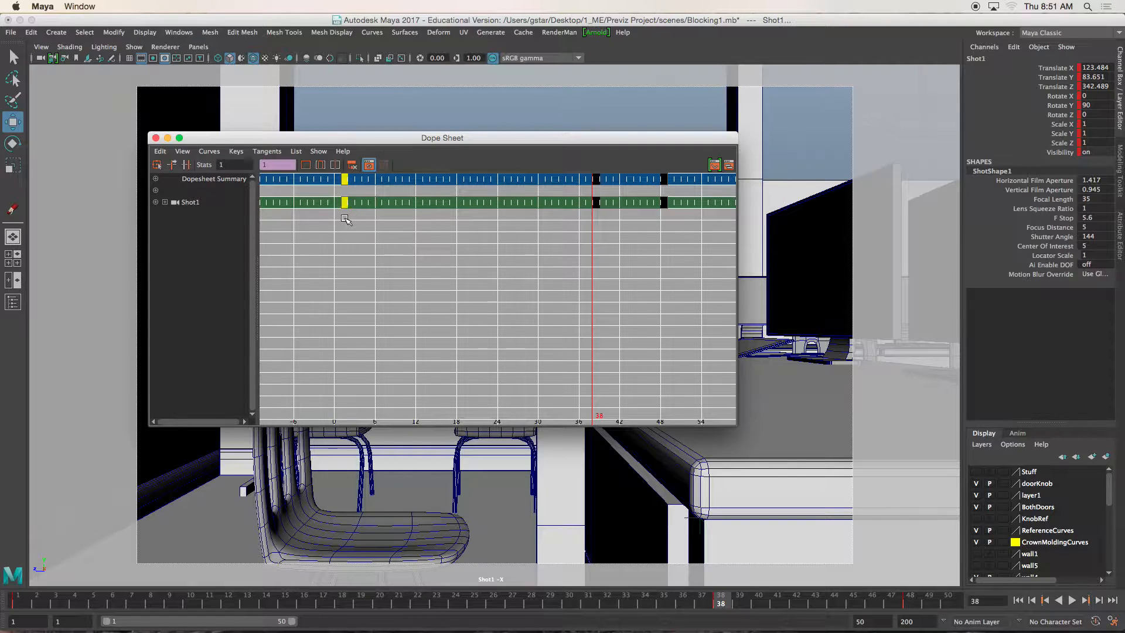
alt+middle_drag(353, 224, 387, 225)
click(193, 201)
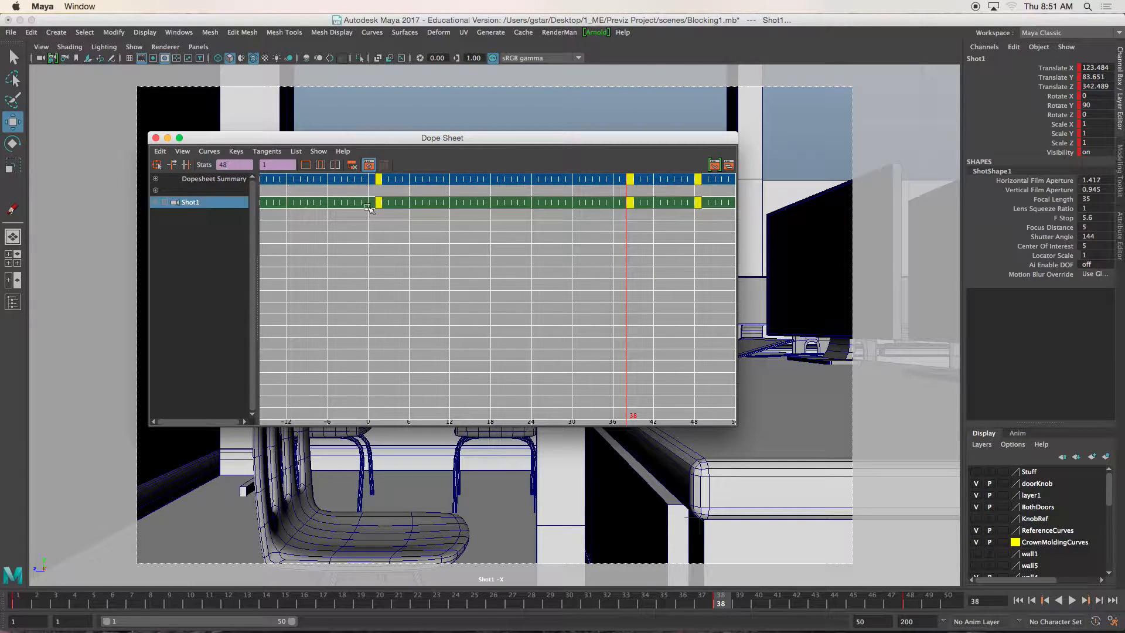
alt+middle_drag(502, 238, 420, 242)
- Move the Shot1 key at frame 38 to frame 24 and close the Dope Sheet
drag(557, 226, 549, 202)
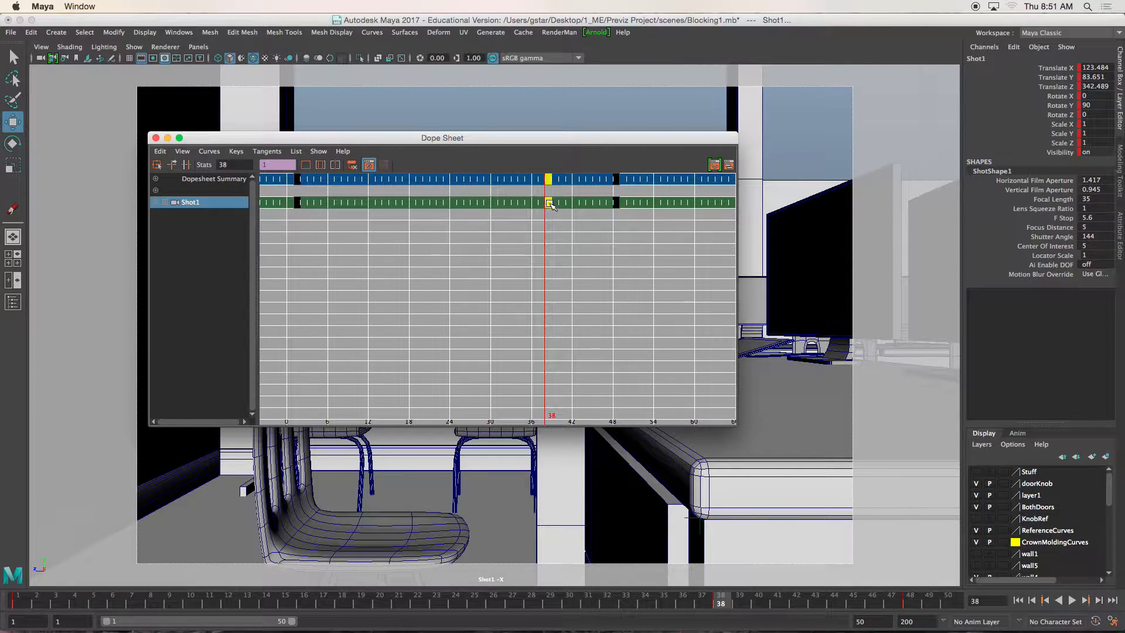
click(613, 202)
click(548, 202)
drag(549, 203, 451, 204)
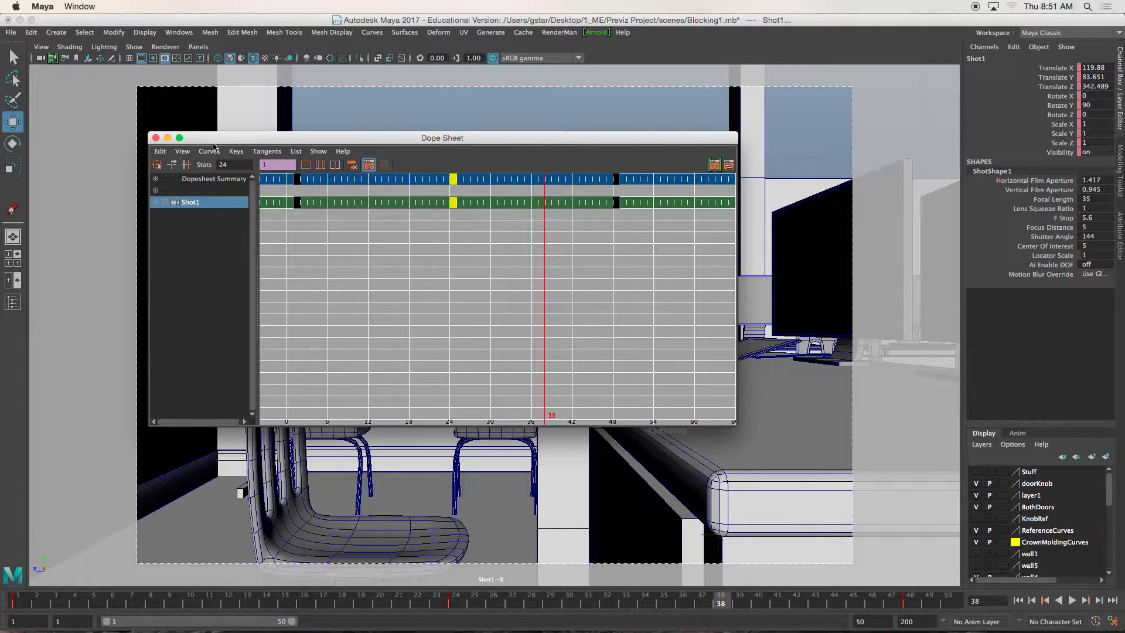
click(155, 139)
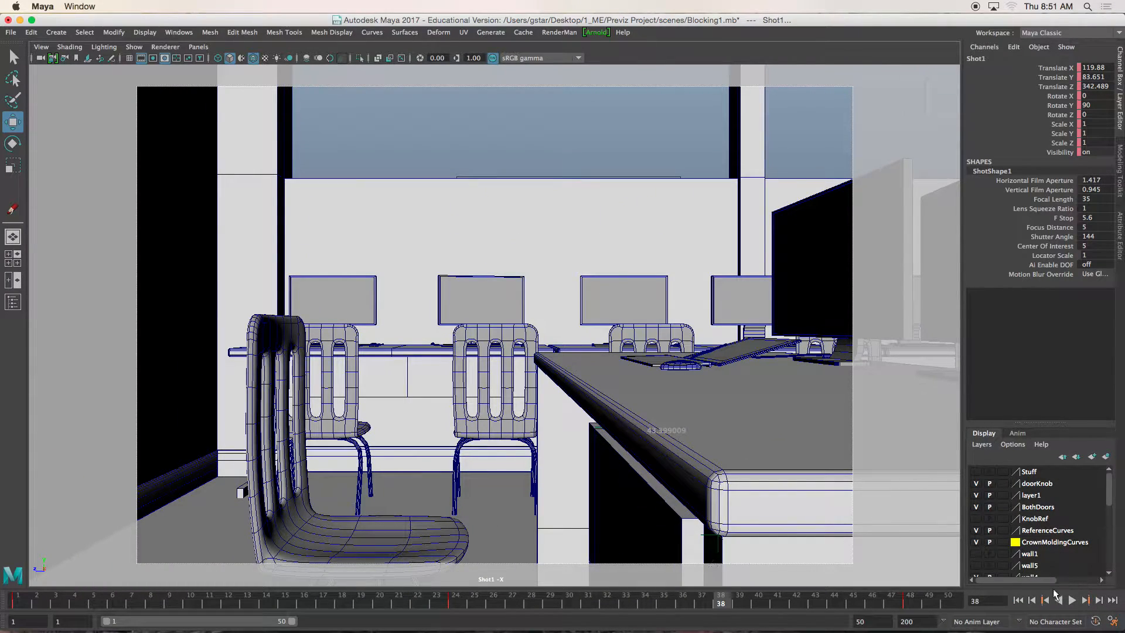
- Rewind to frame 1, play the Shot1 animation to check the middle key's timing, and stop it
click(1018, 600)
click(1072, 600)
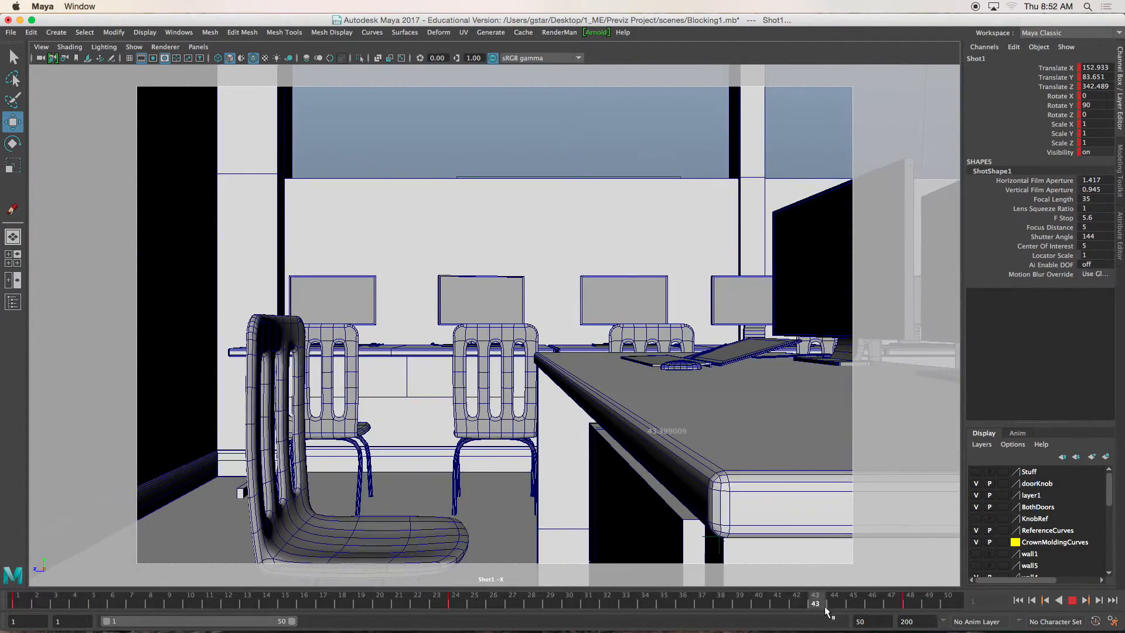
click(1072, 601)
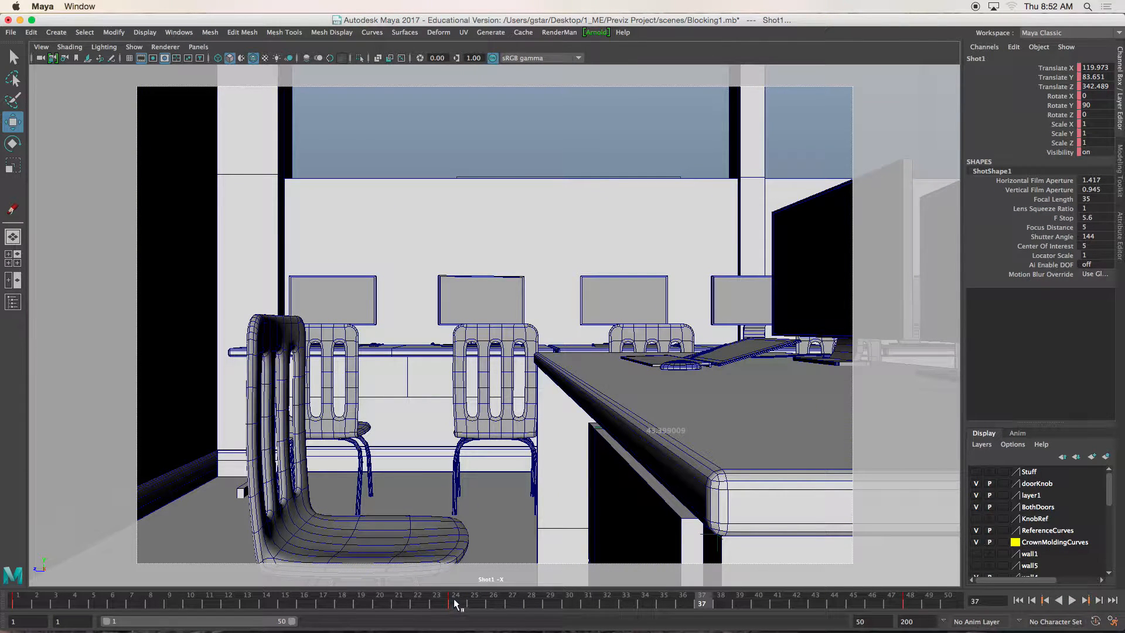
- Go to frame 24, move the middle Shot1 key to frame 30 in the Dope Sheet, and close the editor
drag(33, 602, 457, 602)
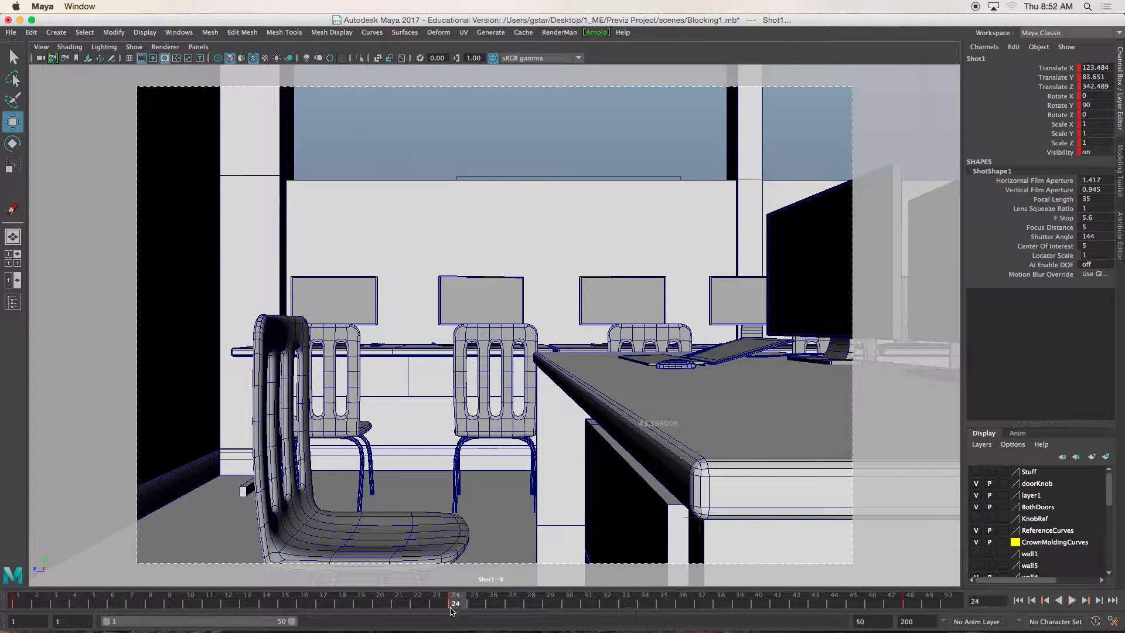
click(180, 33)
mouse_move(235, 98)
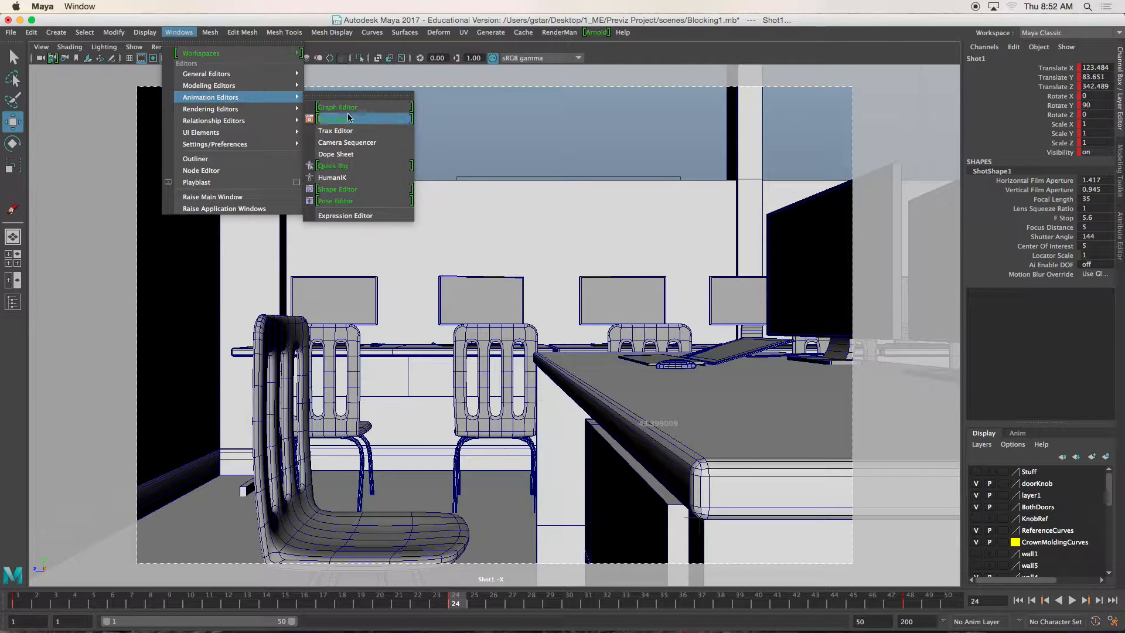
click(348, 155)
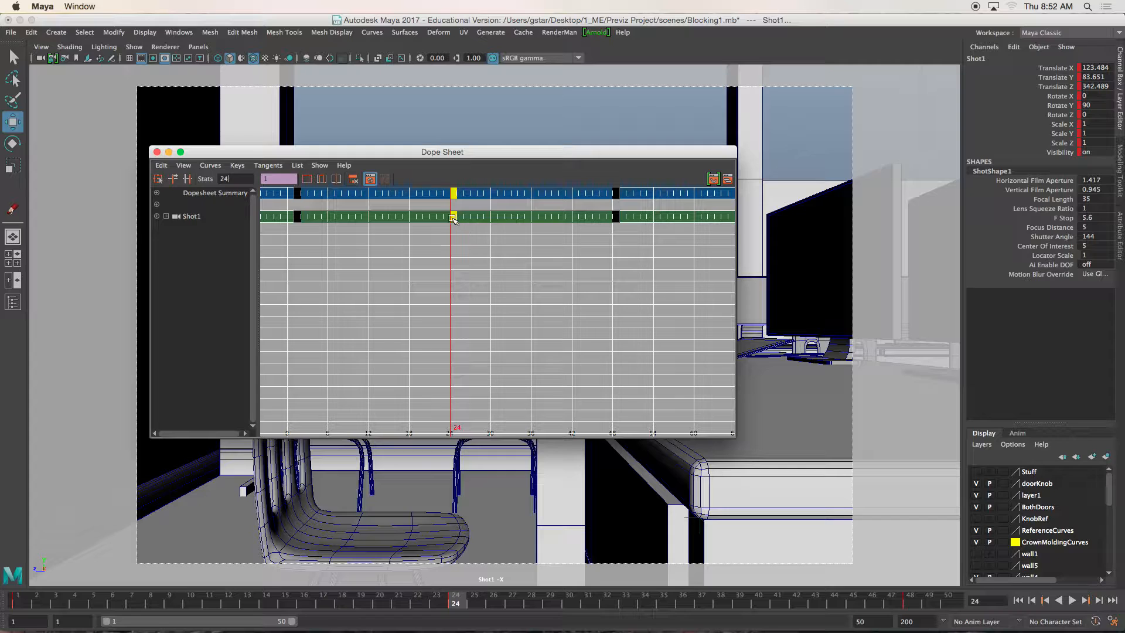
middle_drag(454, 217, 493, 219)
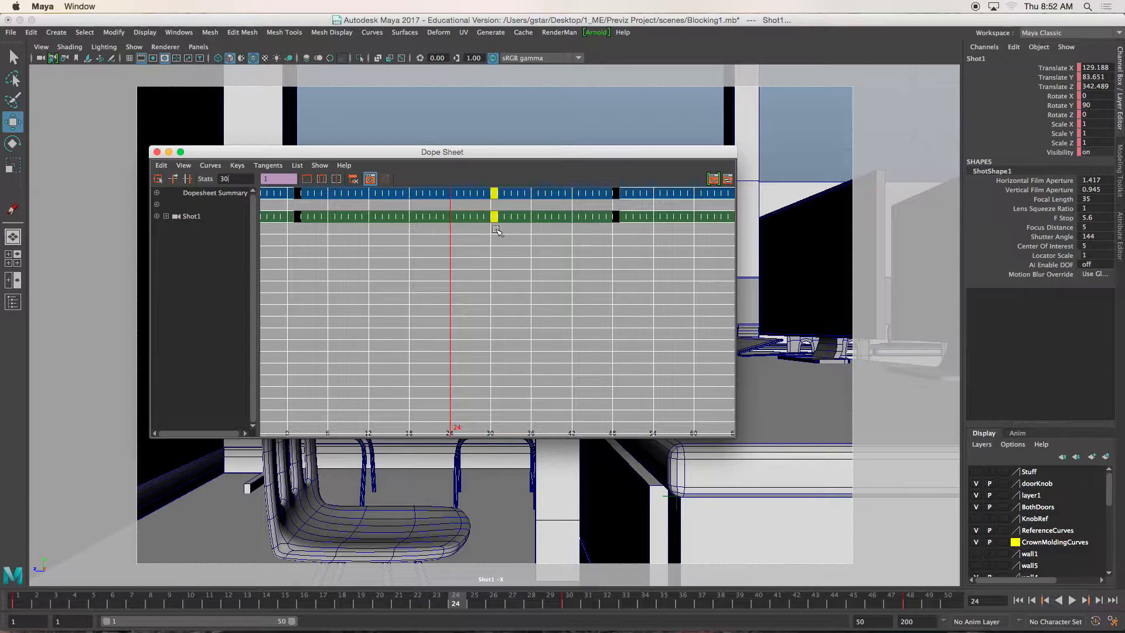
click(156, 153)
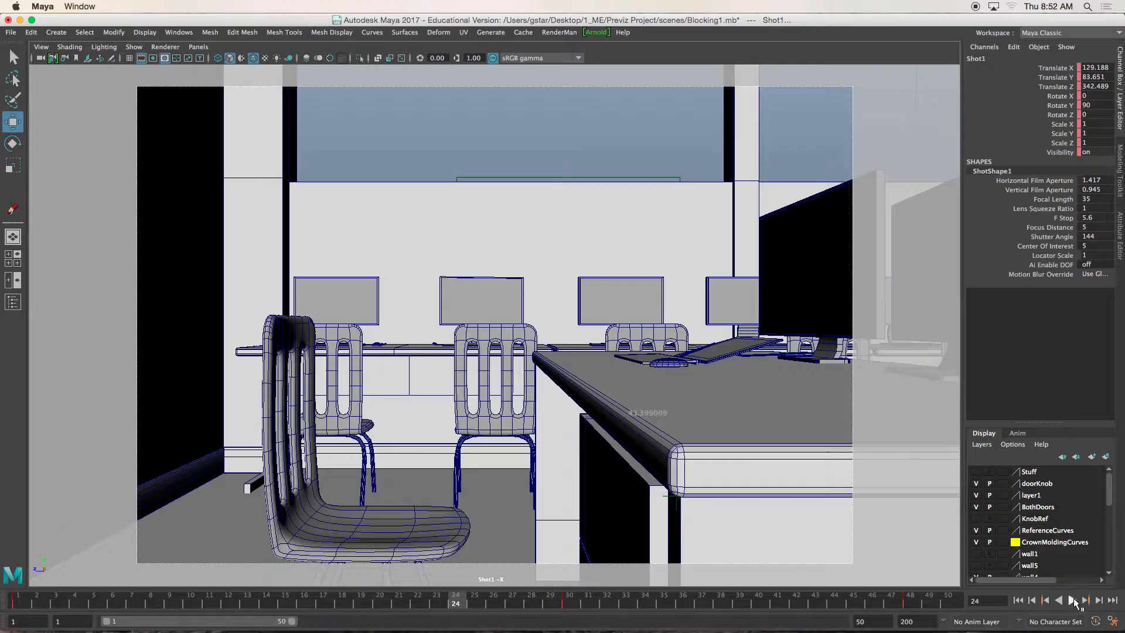
- Play the Shot1 camera move to review the adjusted timing, stop it and return to frame 1
click(1072, 600)
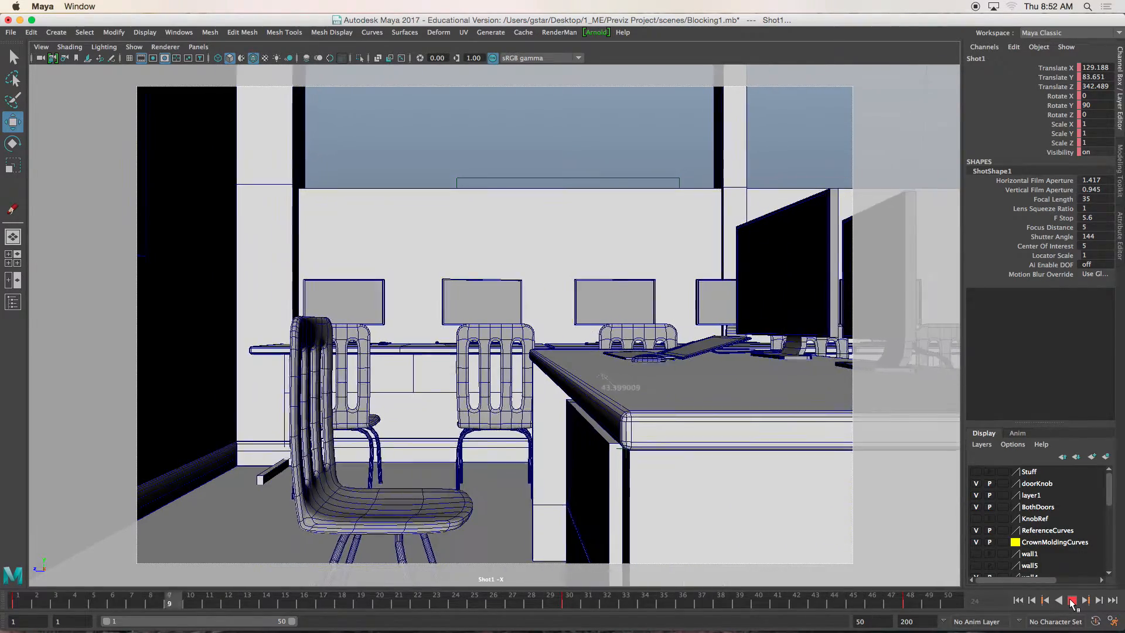
click(1073, 601)
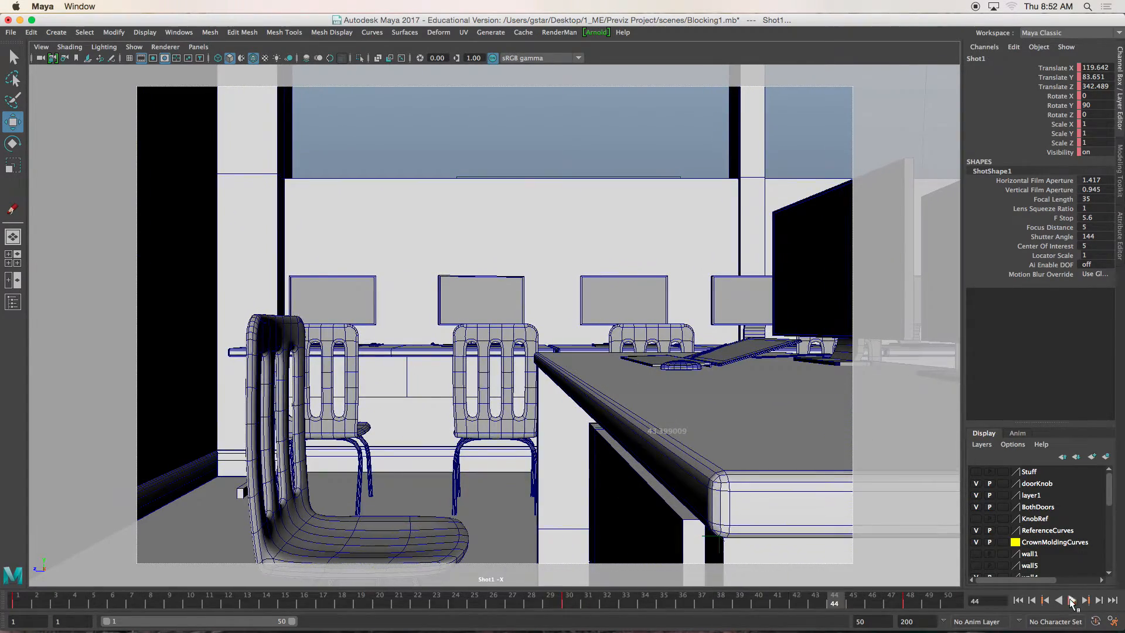
click(1018, 601)
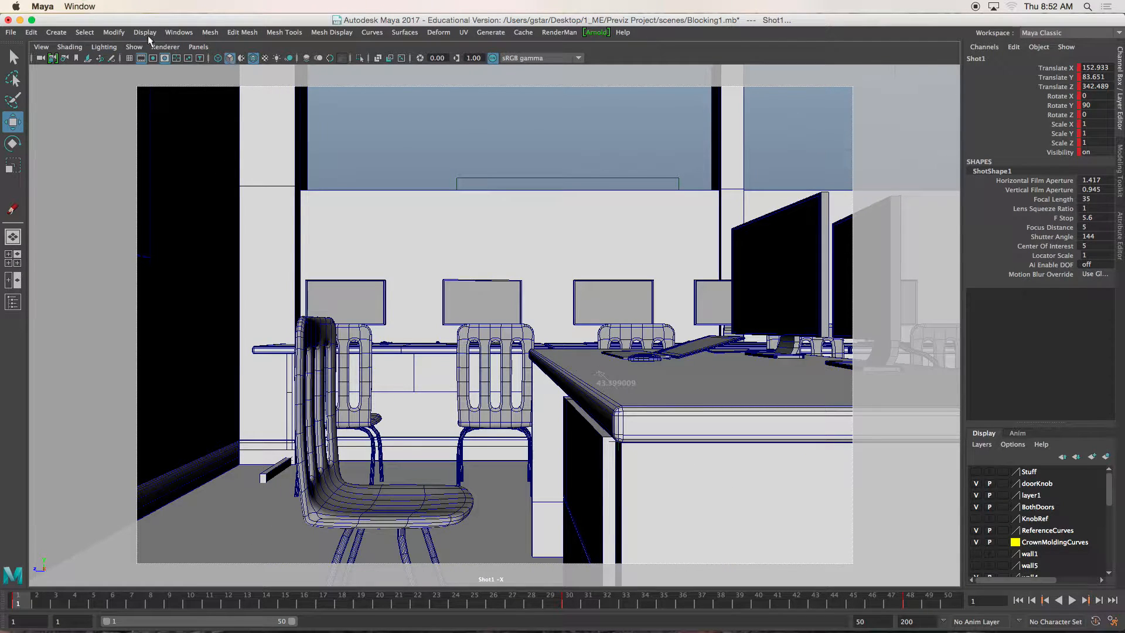
- Open the Playblast options and enable saving the playblast to a file
click(174, 34)
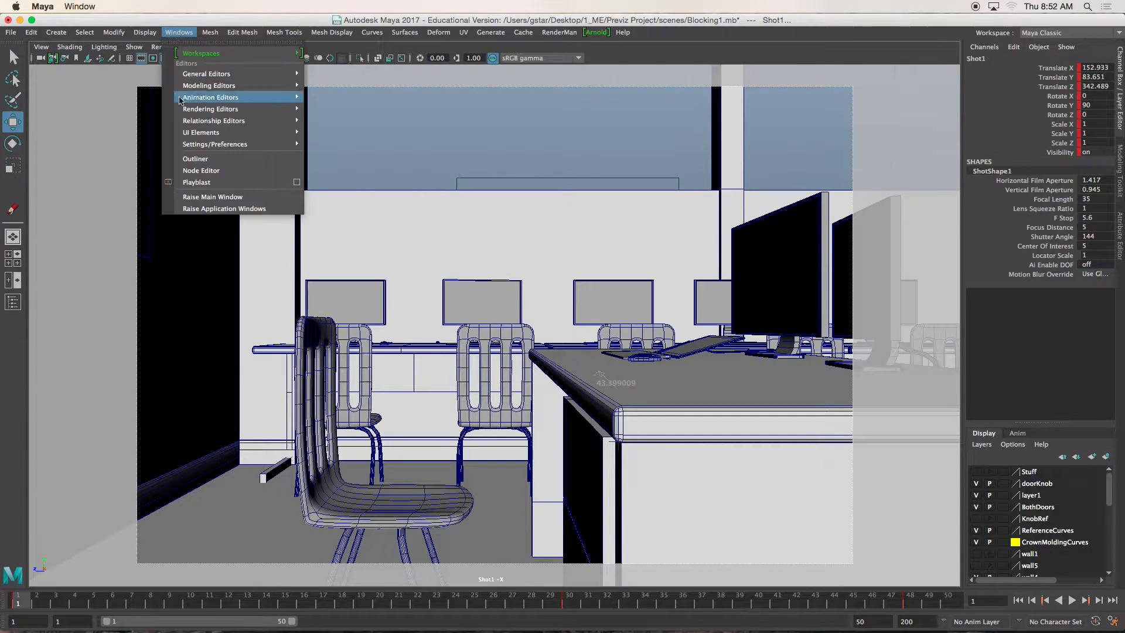
mouse_move(188, 103)
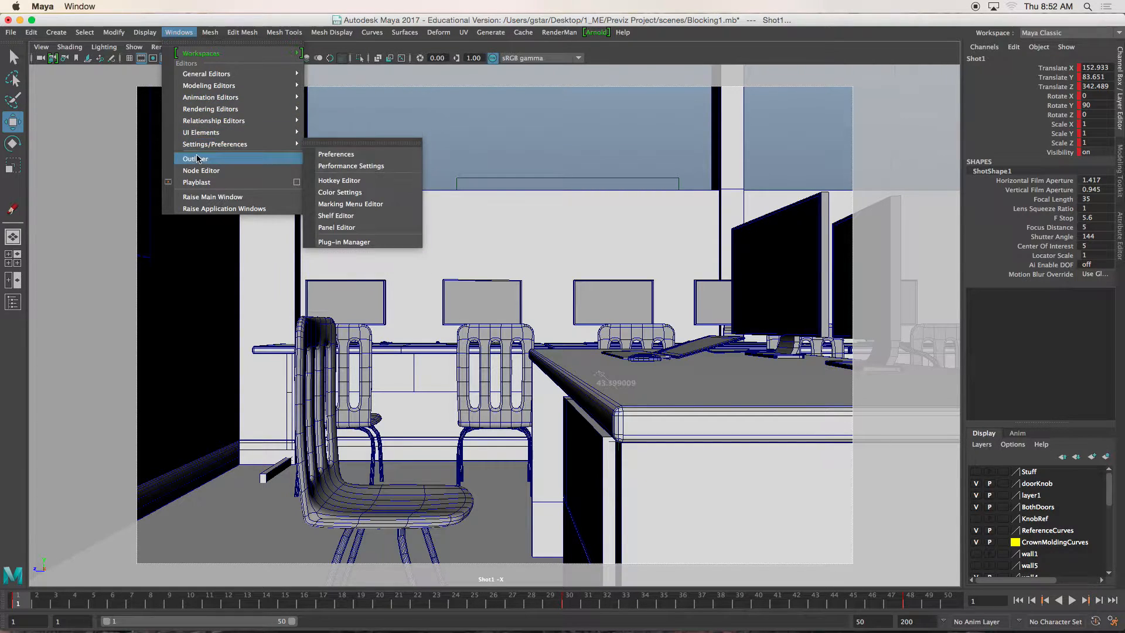
click(297, 183)
drag(687, 275, 688, 318)
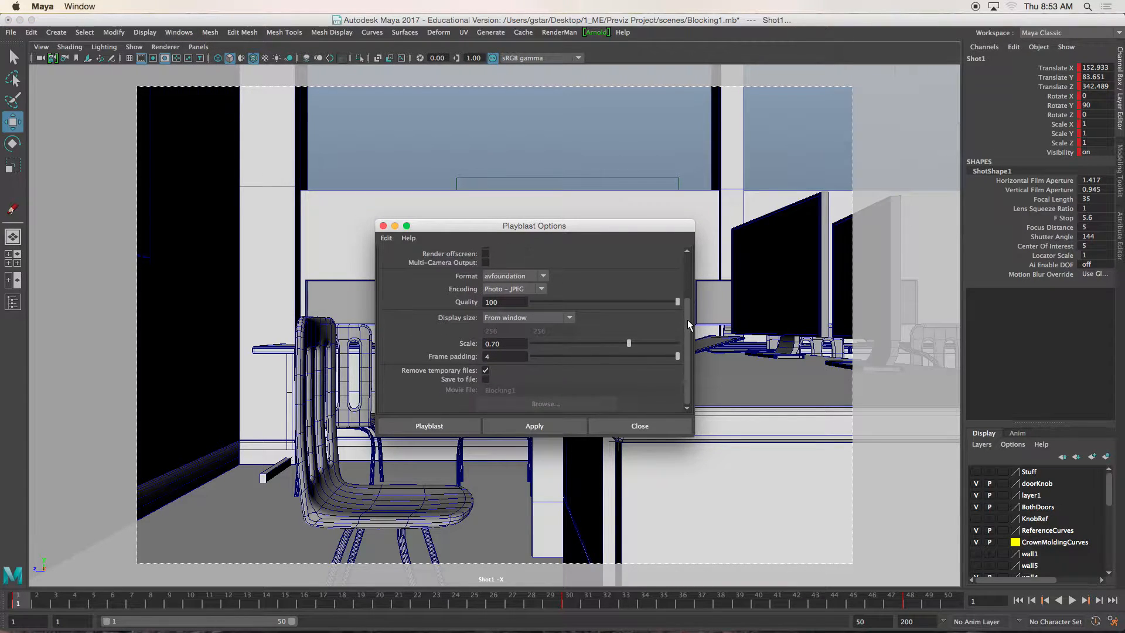
click(481, 379)
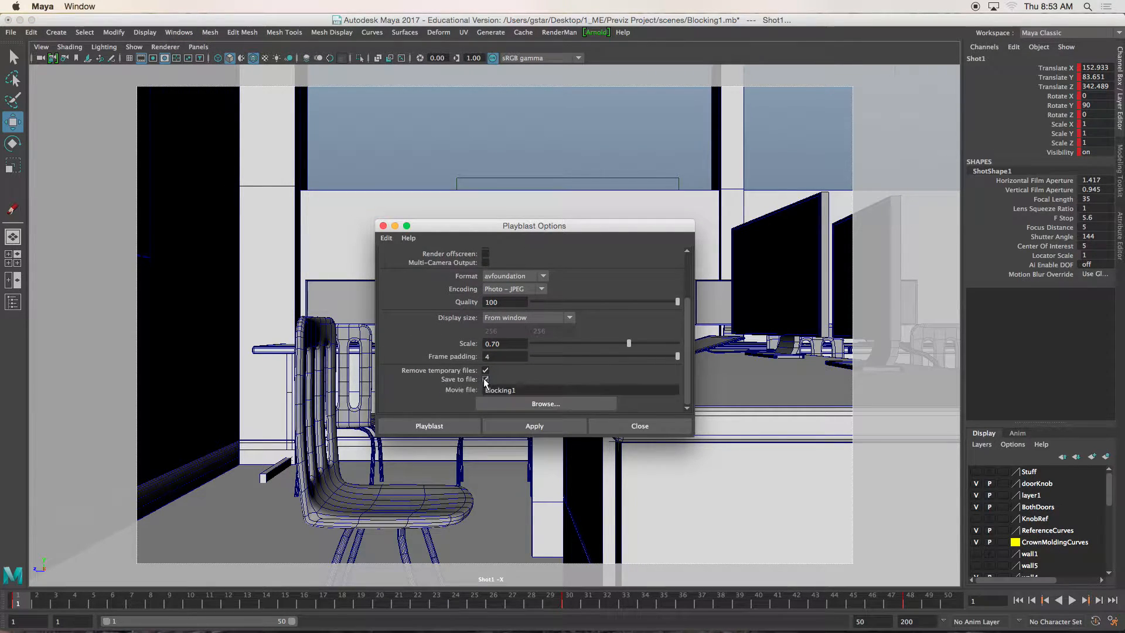
- Set the movie file to Shot1 in the Previz Project's clips folder and create the playblast
click(549, 405)
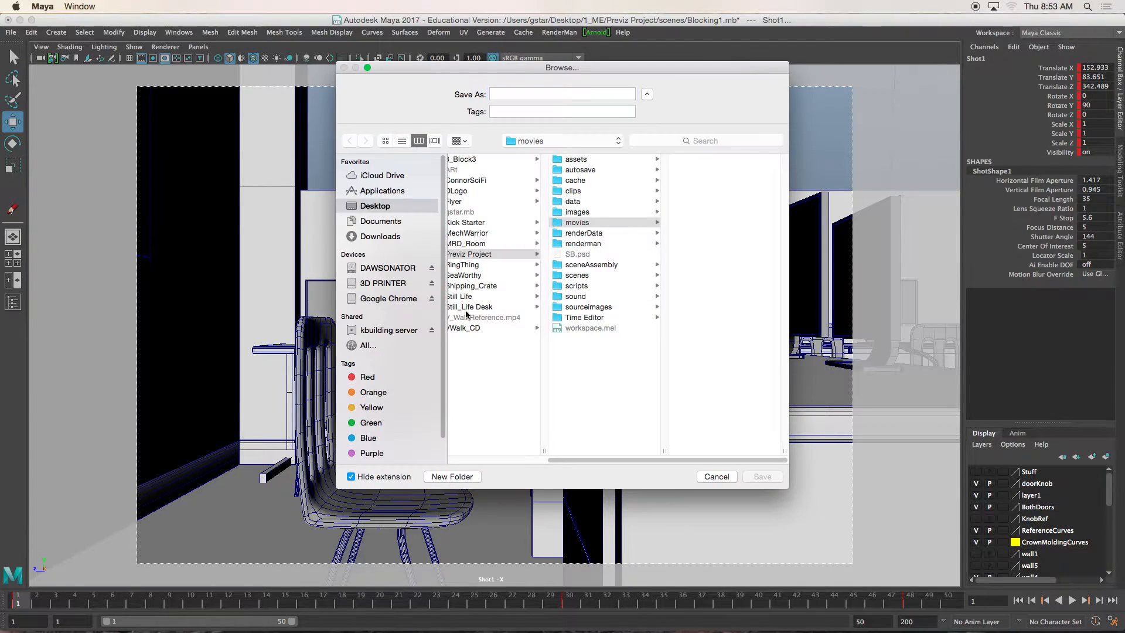
click(475, 256)
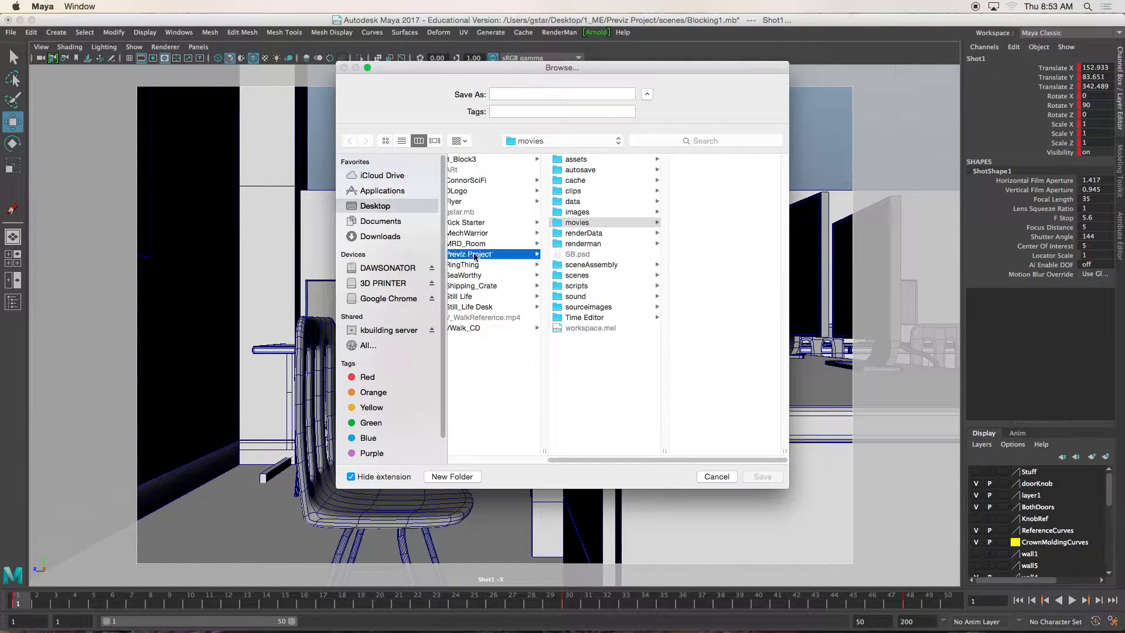
click(591, 191)
click(528, 94)
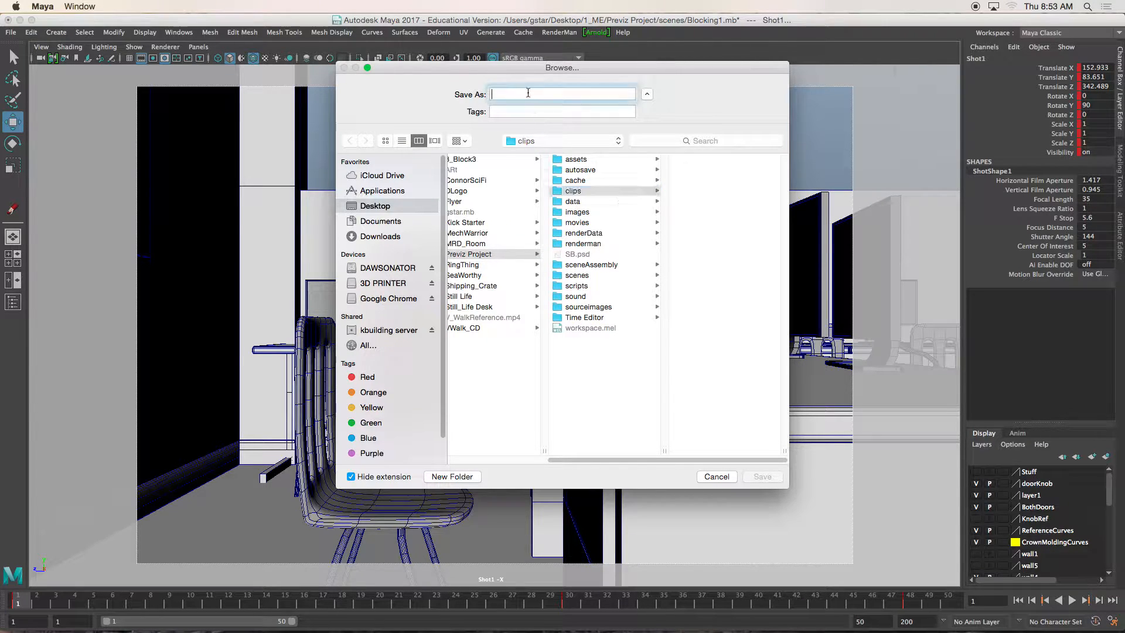
text(Shot1)
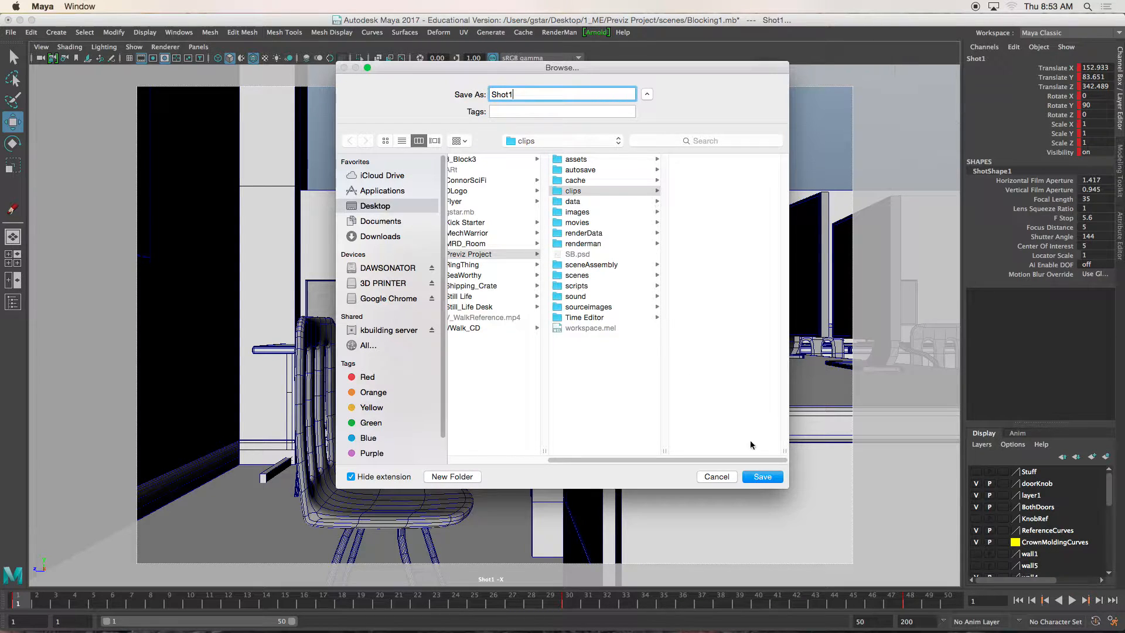
click(761, 477)
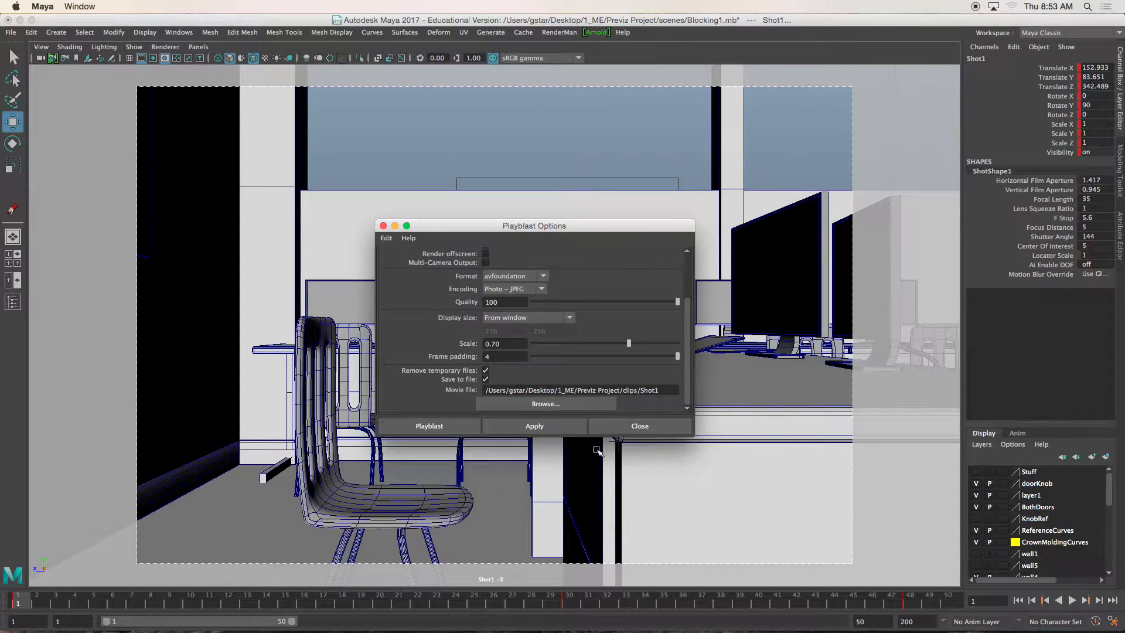
click(432, 425)
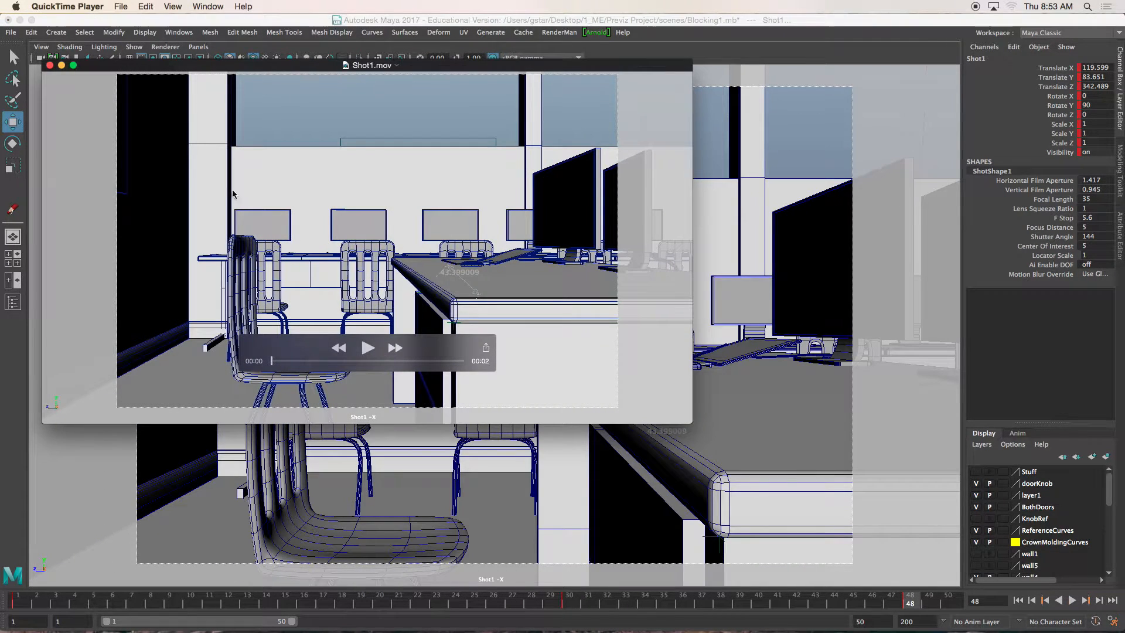
- Close the playblast movie and browse in Finder to the clips folder of 1_ME's Previz Project on the Desktop, selecting Shot1.mov
click(50, 65)
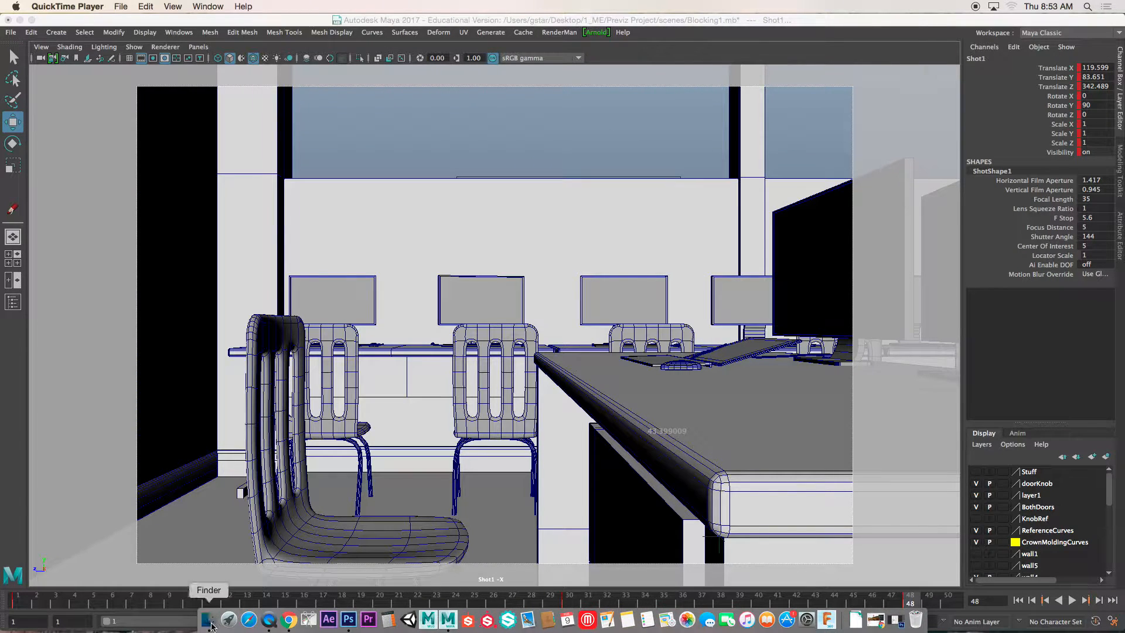
click(209, 621)
click(388, 134)
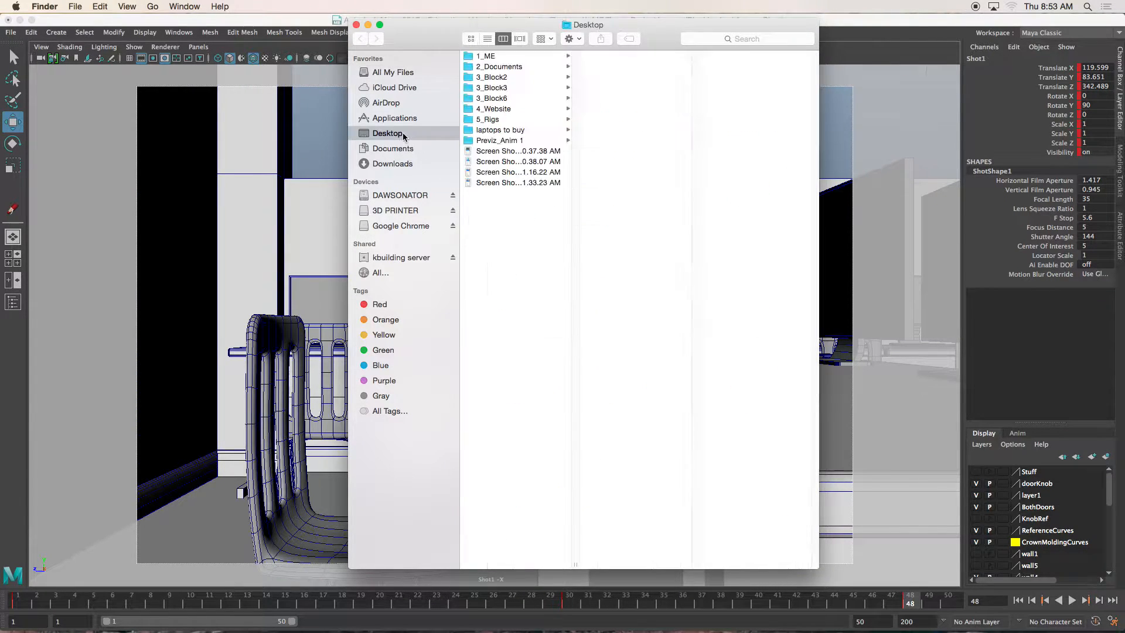
click(495, 57)
click(618, 151)
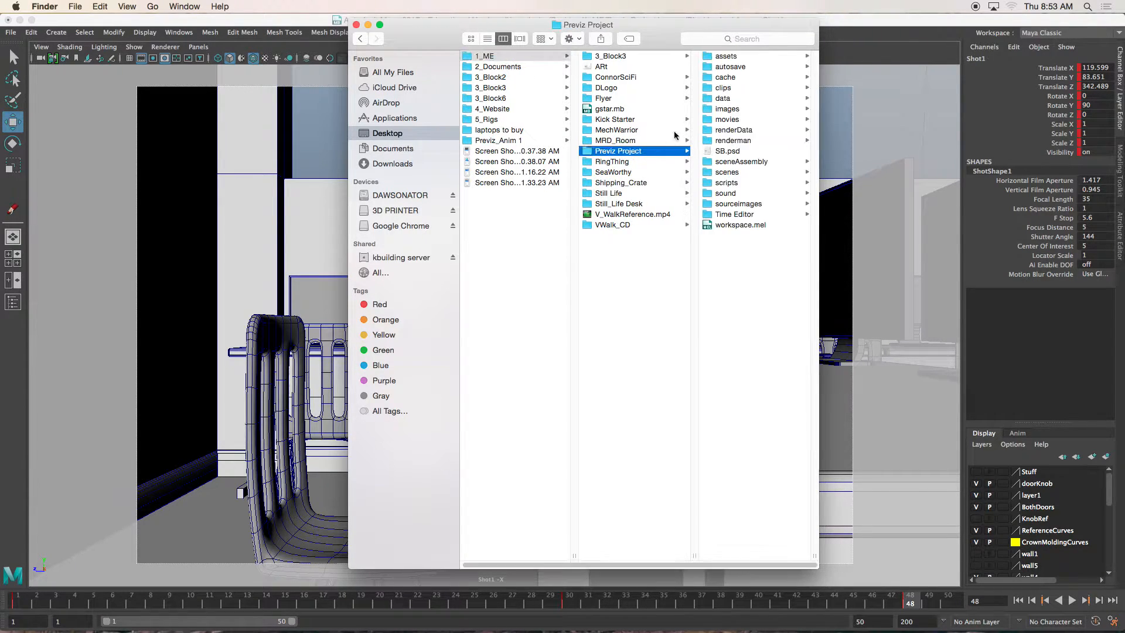
click(721, 88)
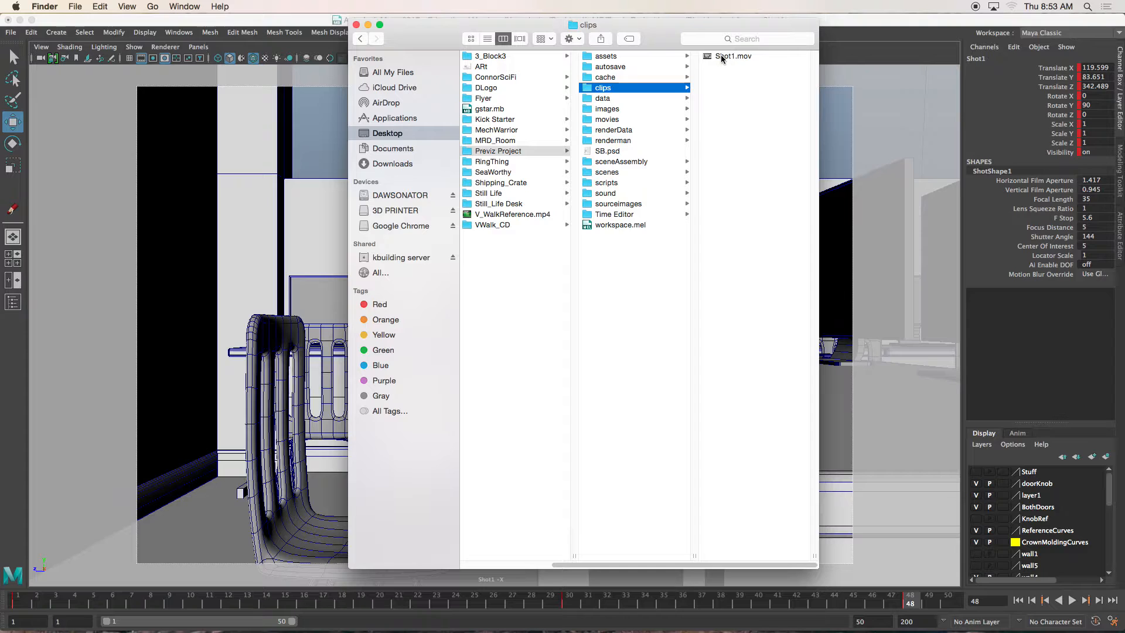
click(727, 57)
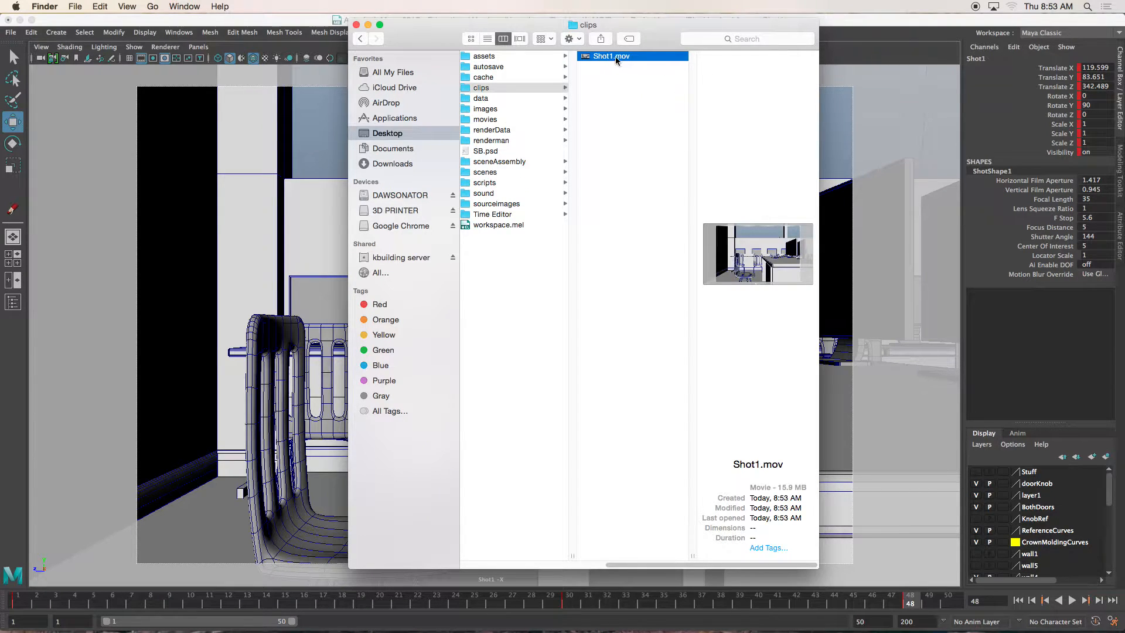
- Open and play Shot1.mov to check the saved playblast, close the movie and Finder window, and return to Maya
double_click(615, 57)
click(368, 349)
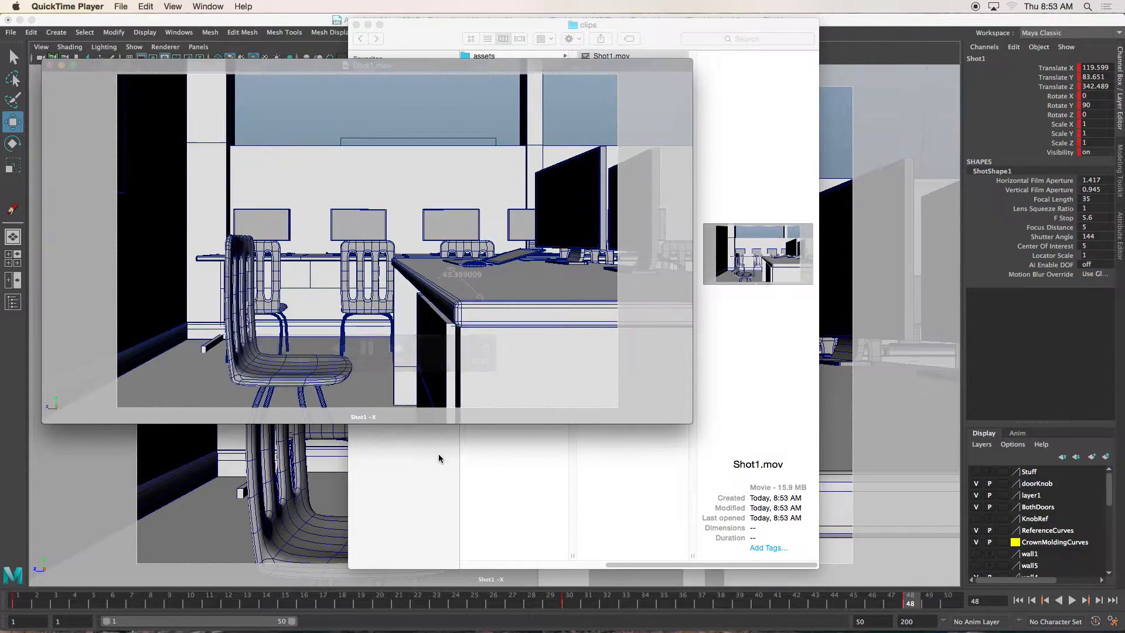
click(366, 348)
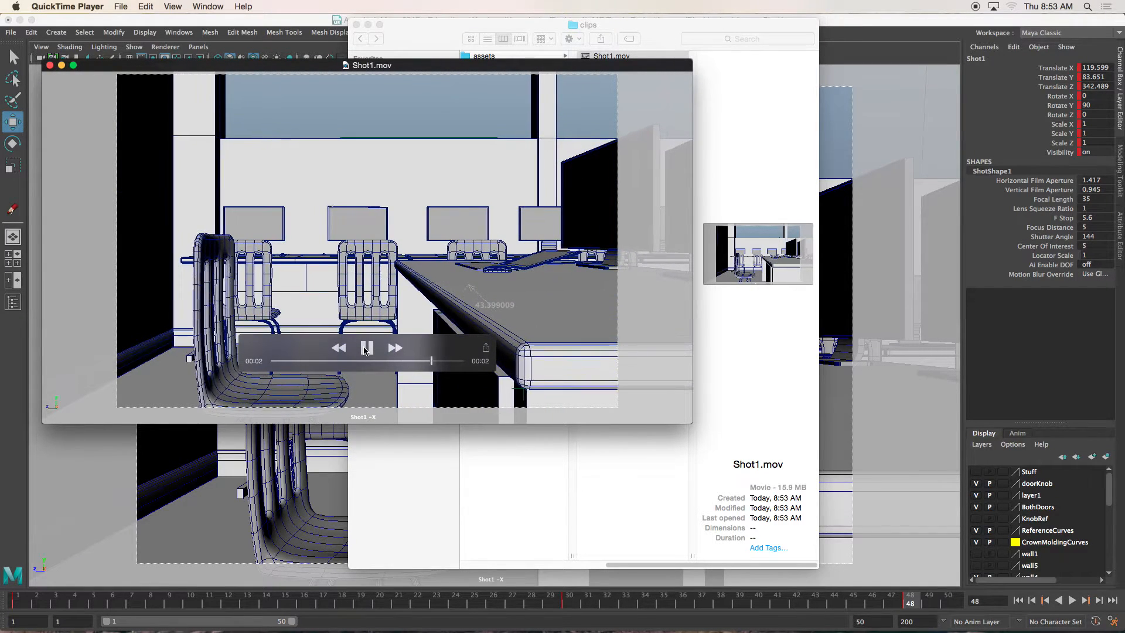
click(49, 66)
click(381, 31)
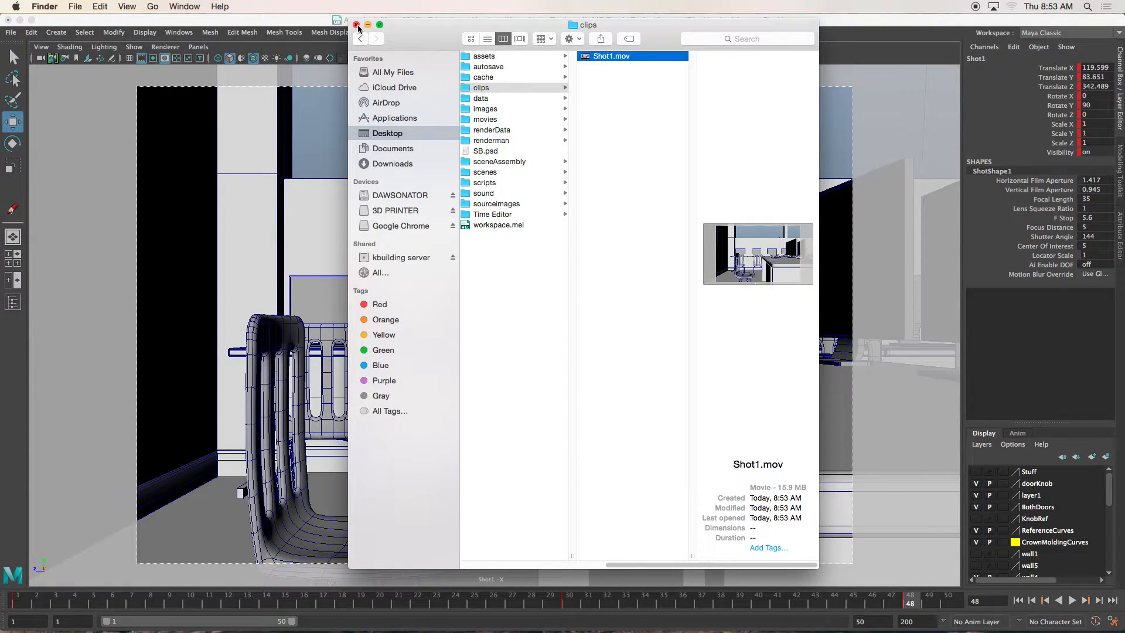
click(357, 26)
click(372, 22)
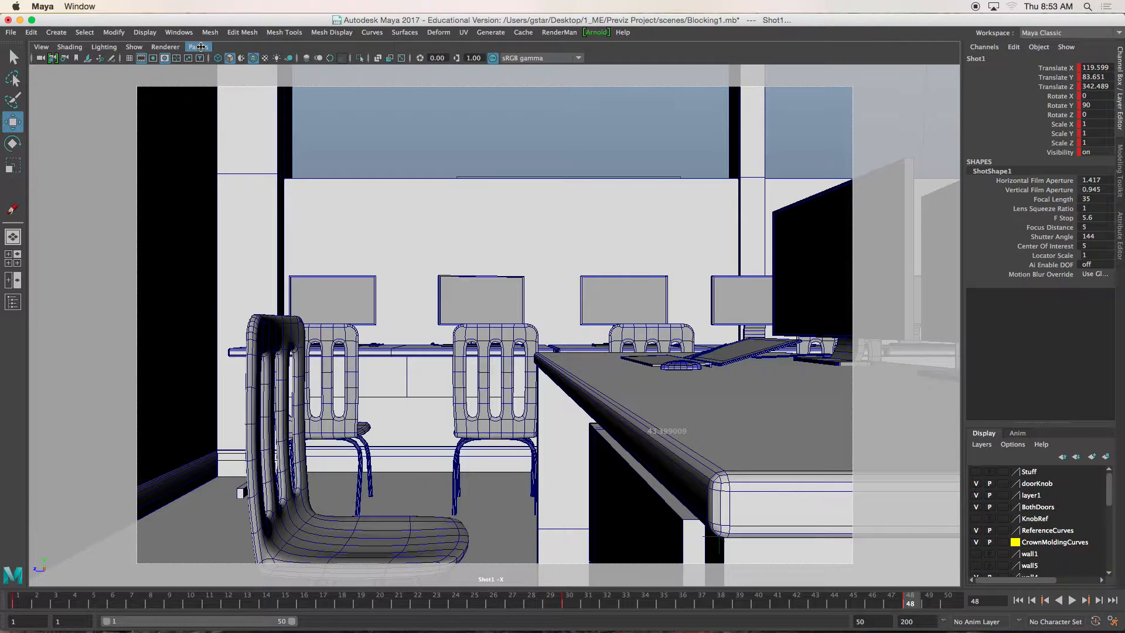
- Look through the Shot2 camera in the viewport and select that camera
click(201, 47)
mouse_move(246, 58)
click(354, 82)
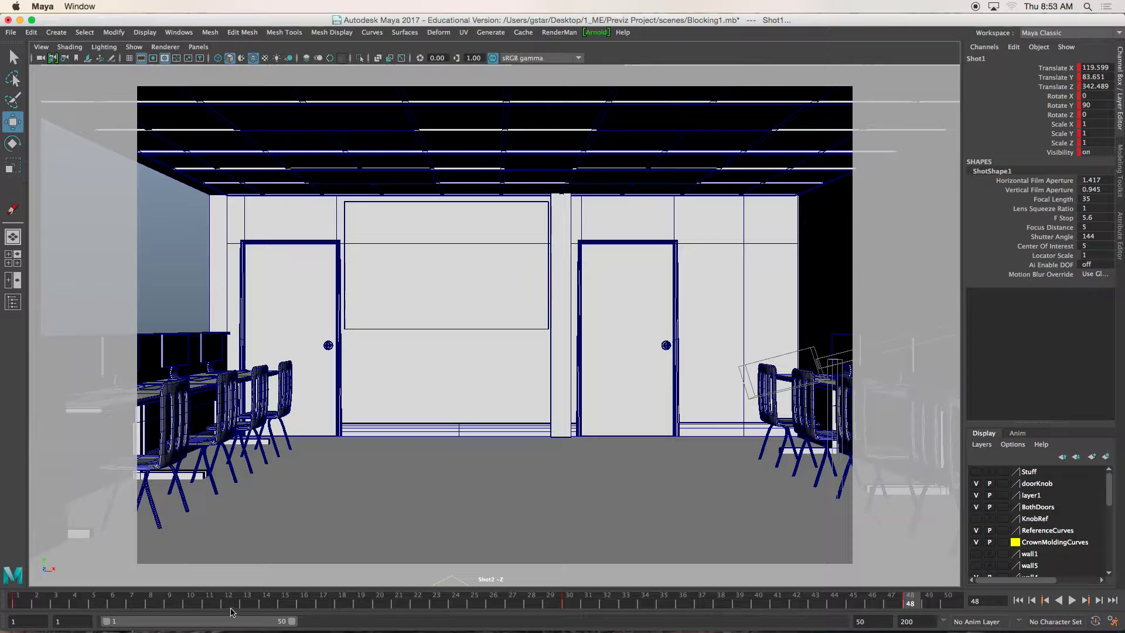
click(42, 47)
click(65, 68)
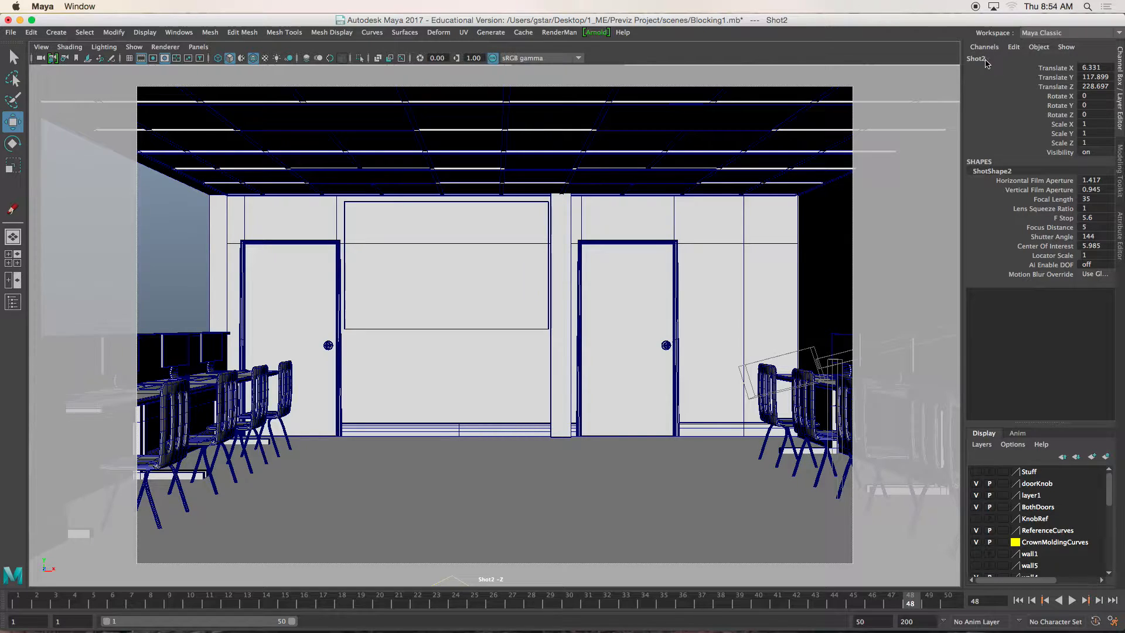
- Switch to Photoshop to read the second storyboard panel's action and timing, and minimize its window to return to Maya
mouse_move(394, 630)
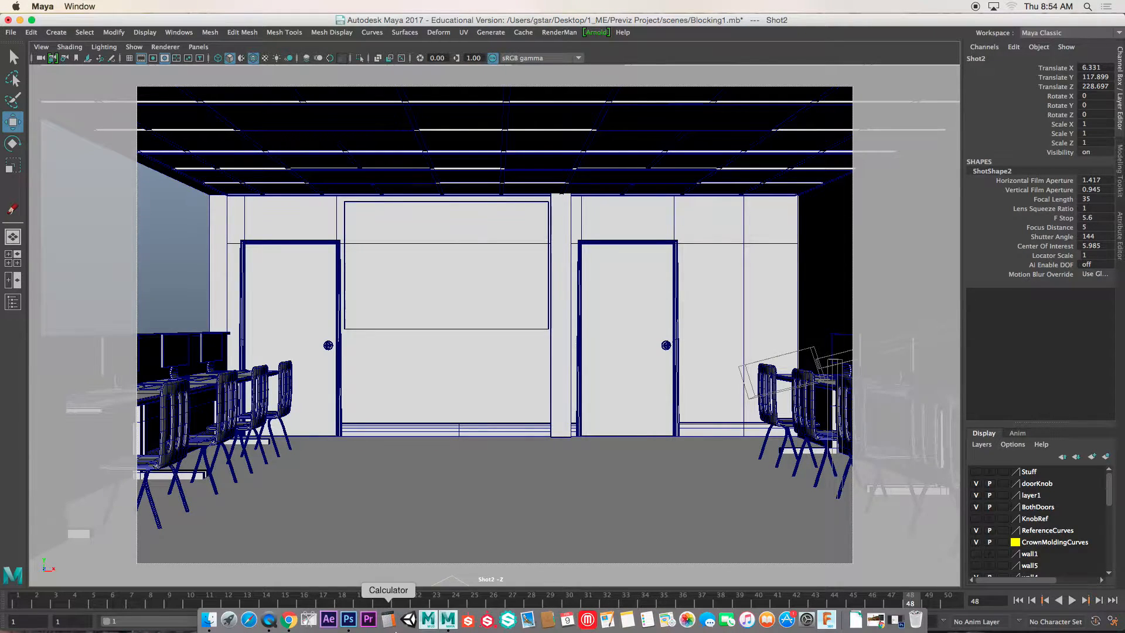
click(348, 621)
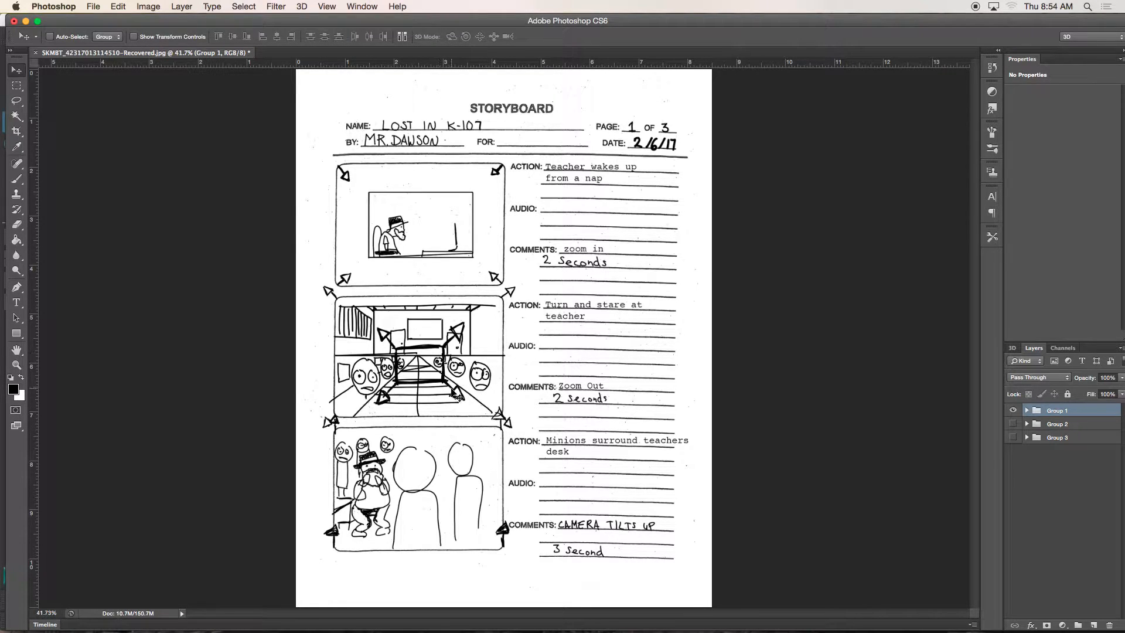
click(26, 22)
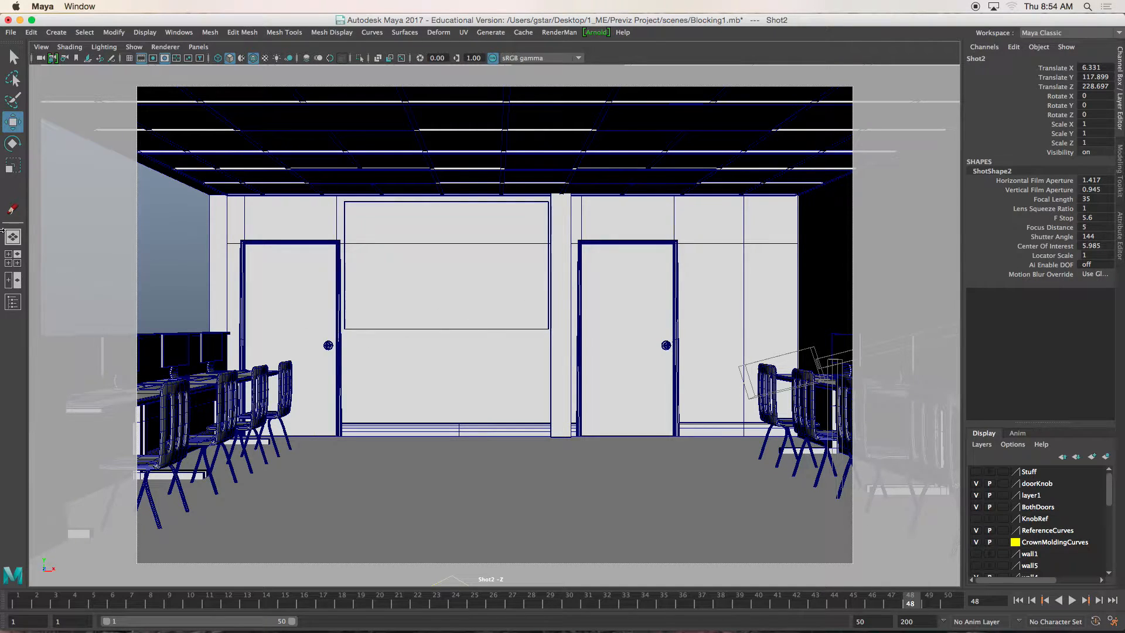
- Switch to the two-pane layout and maximize the perspective view, framed on the dolly camera rig
click(13, 281)
key(space)
alt+drag(821, 284, 744, 287)
alt+right_drag(744, 287, 663, 283)
alt+middle_drag(663, 282, 410, 302)
alt+drag(411, 303, 597, 325)
- Move the dolly camera rig's master control beside the teacher's desk, to about Translate X -173 and Translate Z 176.6
click(631, 309)
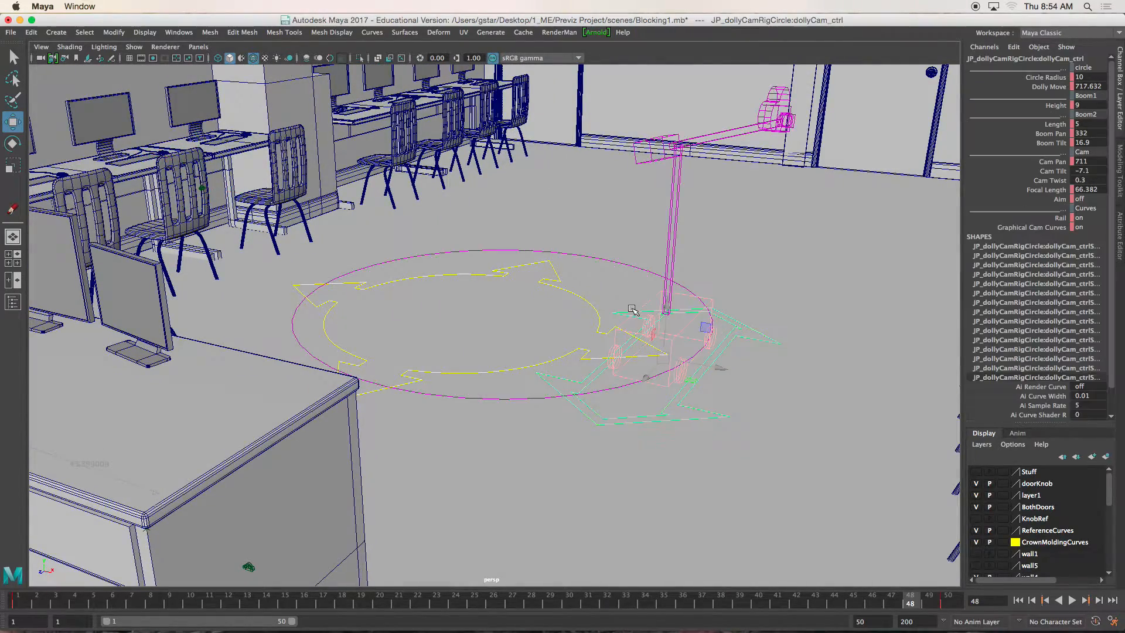
click(583, 304)
drag(432, 335, 371, 390)
alt+right_drag(370, 390, 363, 388)
alt+drag(363, 388, 399, 390)
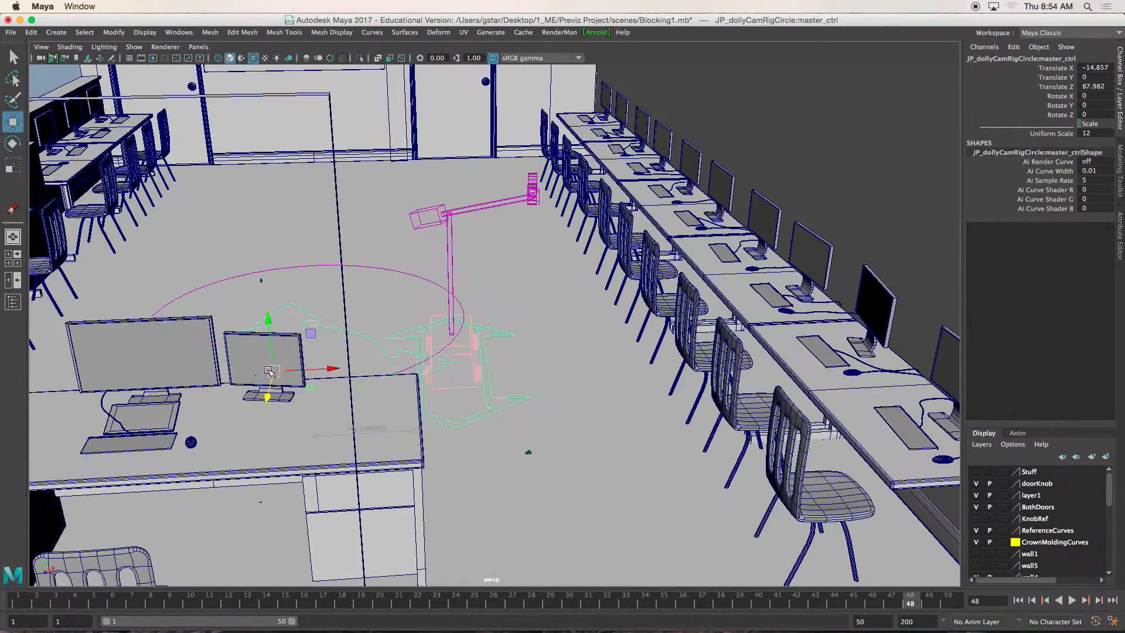
drag(268, 397, 249, 470)
drag(313, 435, 49, 431)
alt+middle_drag(220, 328, 382, 318)
mouse_move(382, 317)
alt+mouse_down()
mouse_move(381, 270)
mouse_move(385, 320)
alt+mouse_up()
drag(189, 439, 165, 440)
mouse_move(166, 441)
alt+mouse_down()
mouse_move(251, 387)
mouse_move(275, 387)
alt+mouse_up()
alt+drag(535, 343, 387, 335)
mouse_move(614, 359)
alt+mouse_down()
mouse_move(526, 323)
mouse_move(596, 381)
alt+mouse_up()
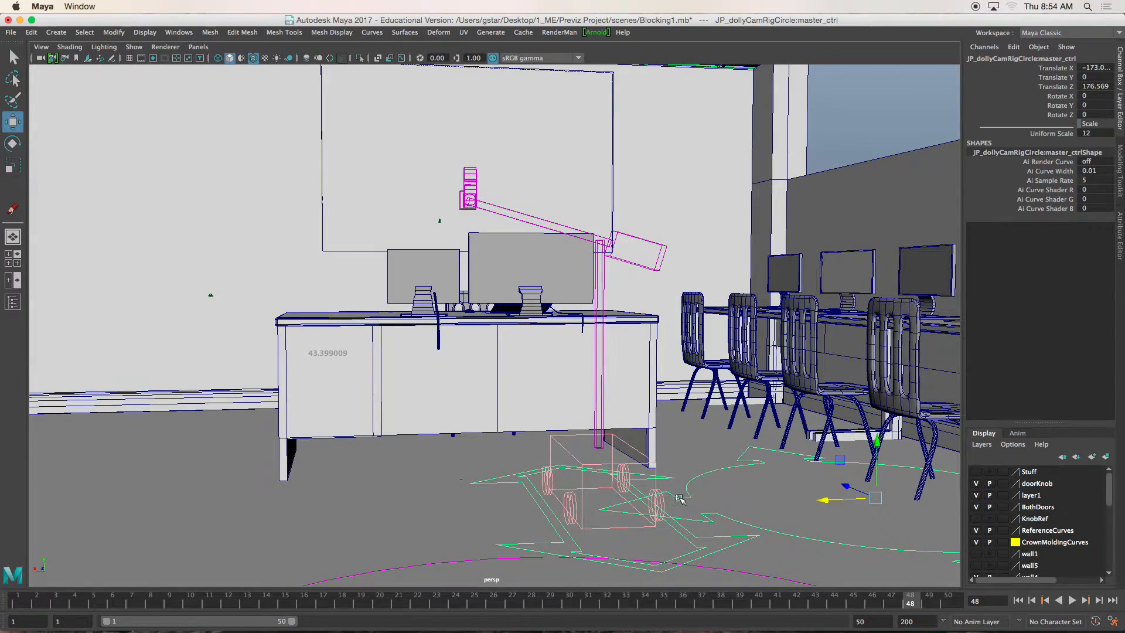
- Select the rig's dollyCam control and delete its existing animation keys from the timeline
click(676, 526)
alt+drag(676, 526, 677, 536)
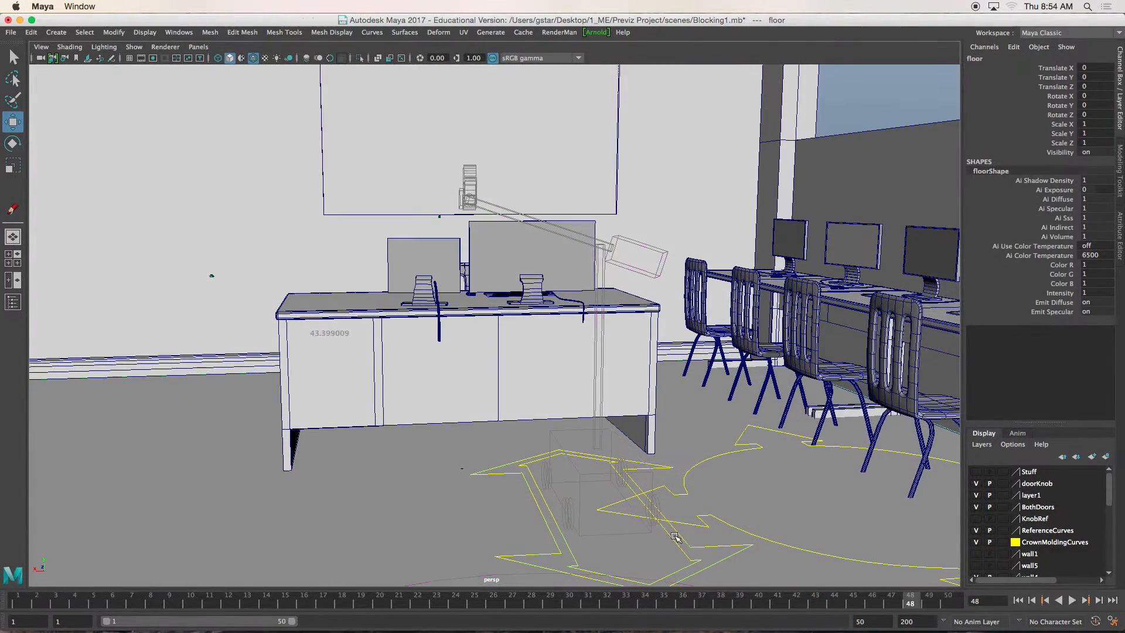
click(674, 539)
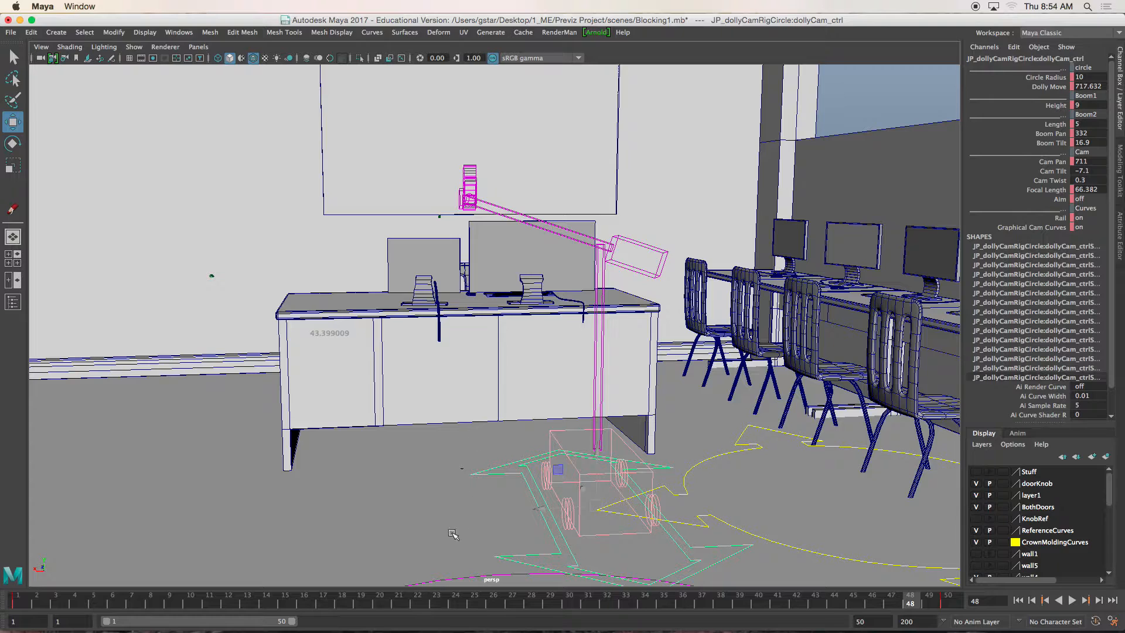
double_click(919, 606)
right_click(919, 606)
click(952, 462)
- Adjust the dollyCam control's Boom Pan to about 334.4 and Boom Tilt to about 0.6
click(1047, 133)
middle_drag(613, 245, 703, 242)
click(1052, 143)
middle_drag(586, 242, 501, 254)
alt+drag(501, 255, 531, 298)
- Return to the two-pane layout and look through the rig's dolly_CAM camera in the pane showing Shot2
key(space)
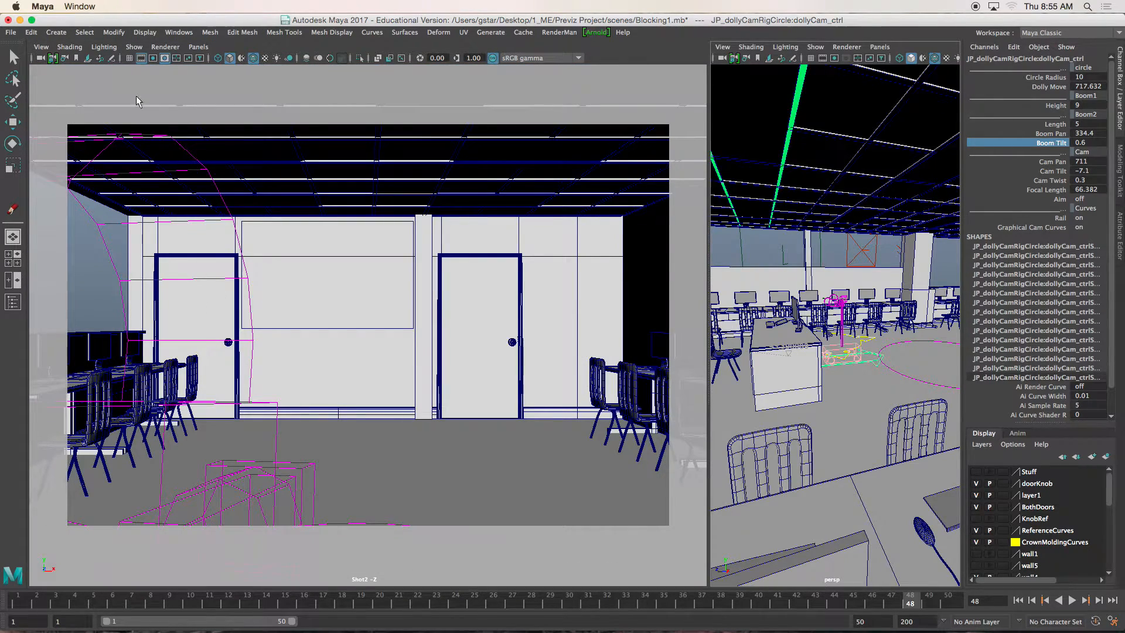
click(198, 46)
mouse_move(214, 59)
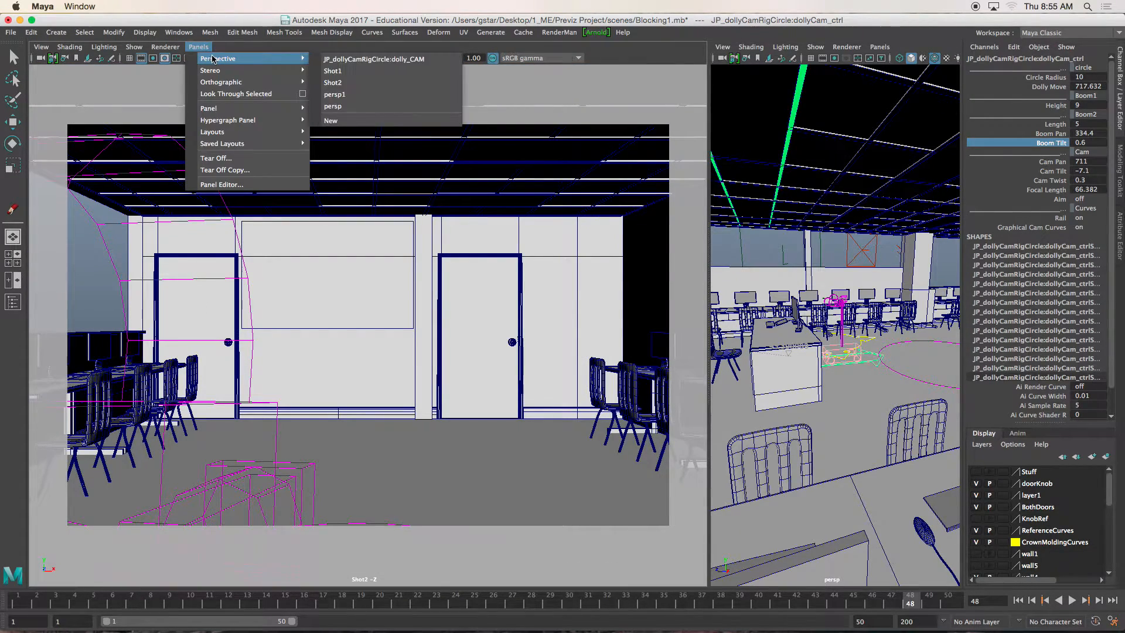
click(370, 60)
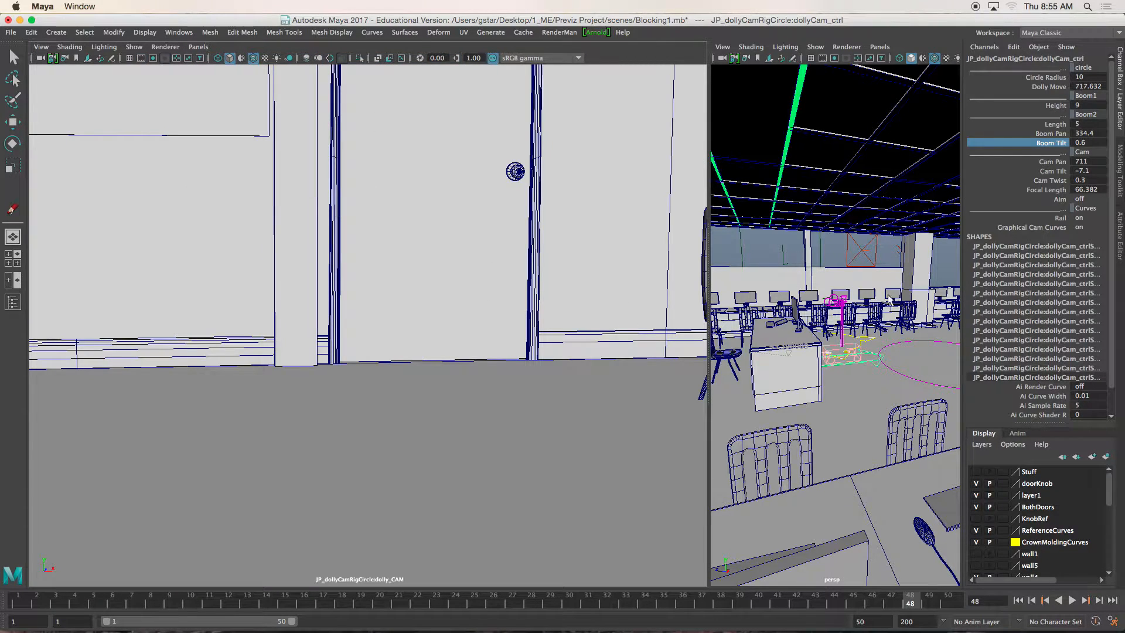
- Set the dollyCam control's Cam Twist to 0
click(1049, 181)
middle_drag(835, 340, 835, 336)
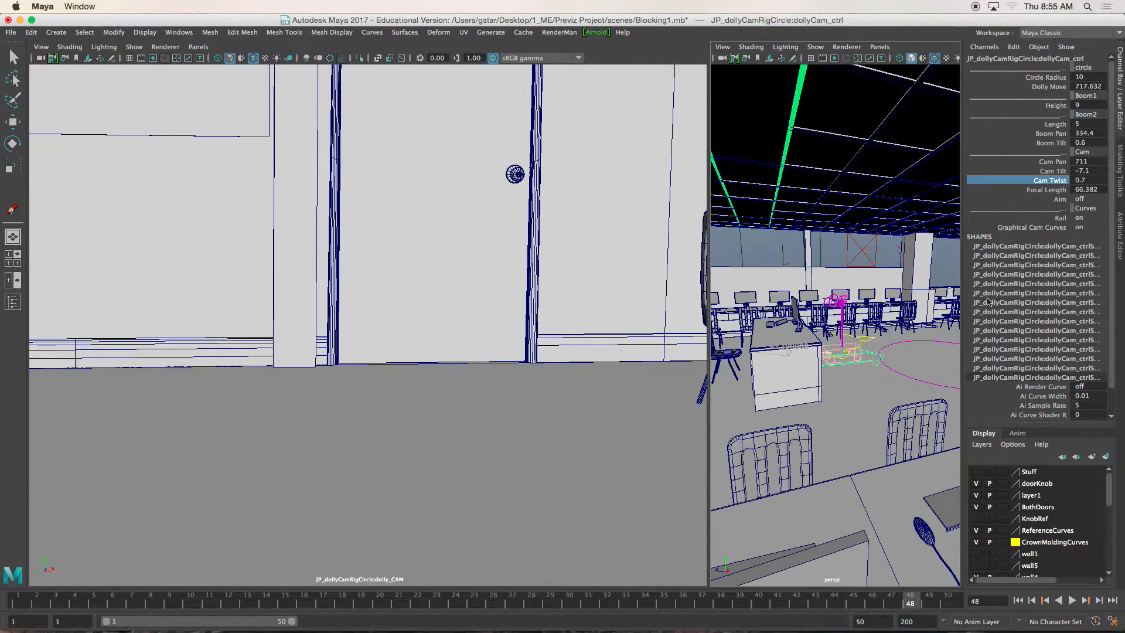
double_click(1097, 180)
text(0)
key(Return)
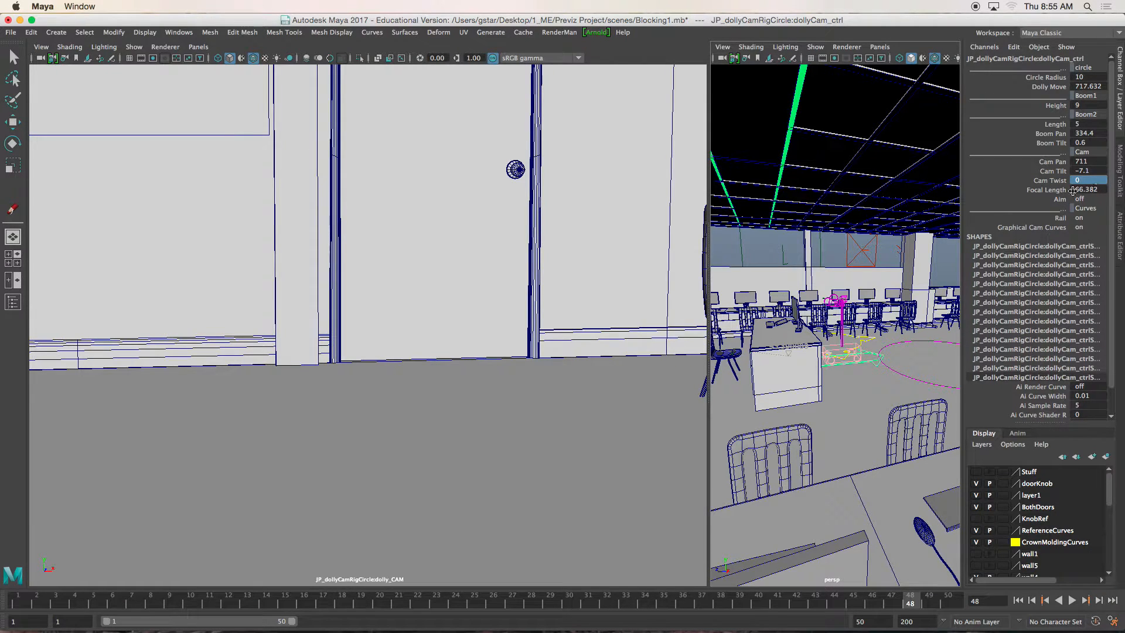
- Reduce the dolly camera's Focal Length to about 18.7 and show the film gate in its view
click(1028, 190)
mouse_move(831, 273)
middle_down()
mouse_move(848, 284)
mouse_move(821, 289)
middle_up()
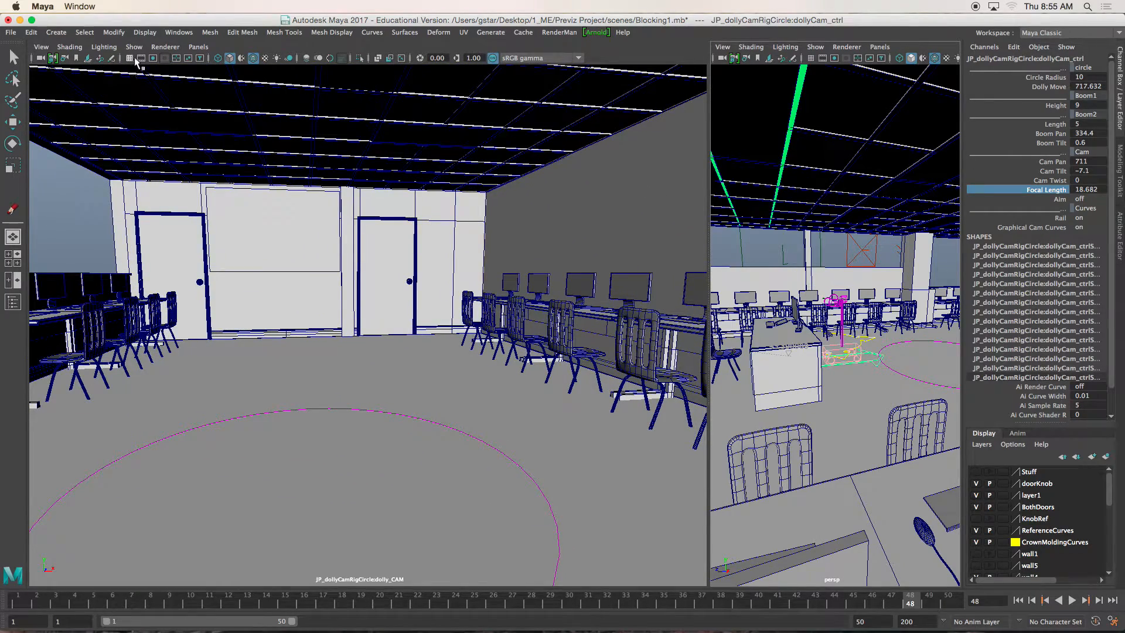
click(142, 58)
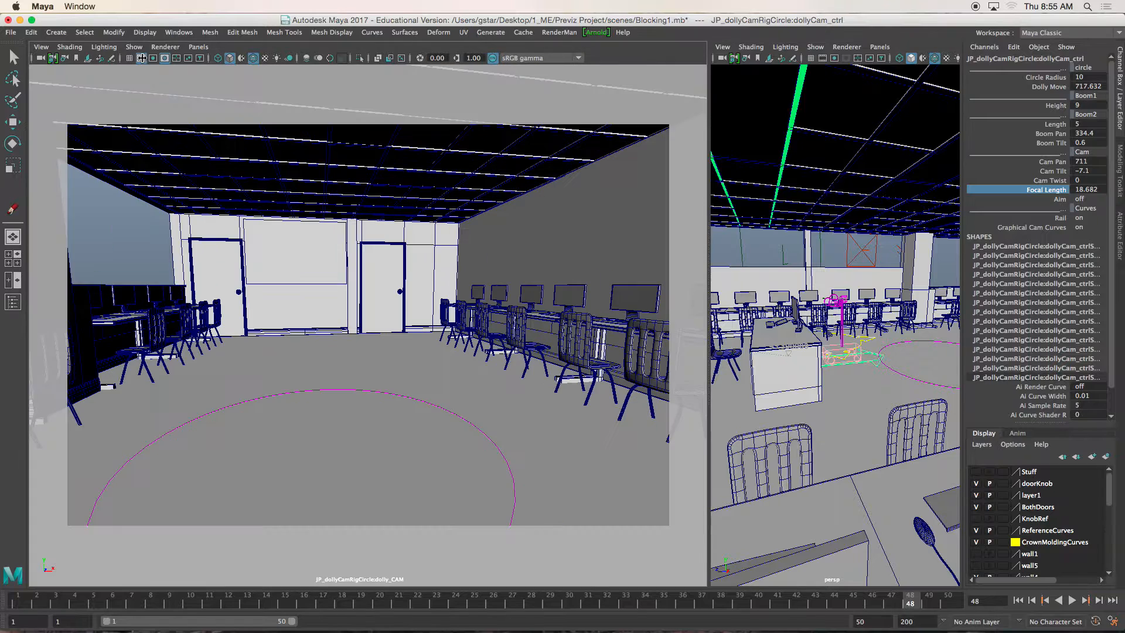
- Set the dollyCam control's Cam Tilt, Cam Pan and Boom Pan to 0
double_click(1088, 168)
text(0)
key(Return)
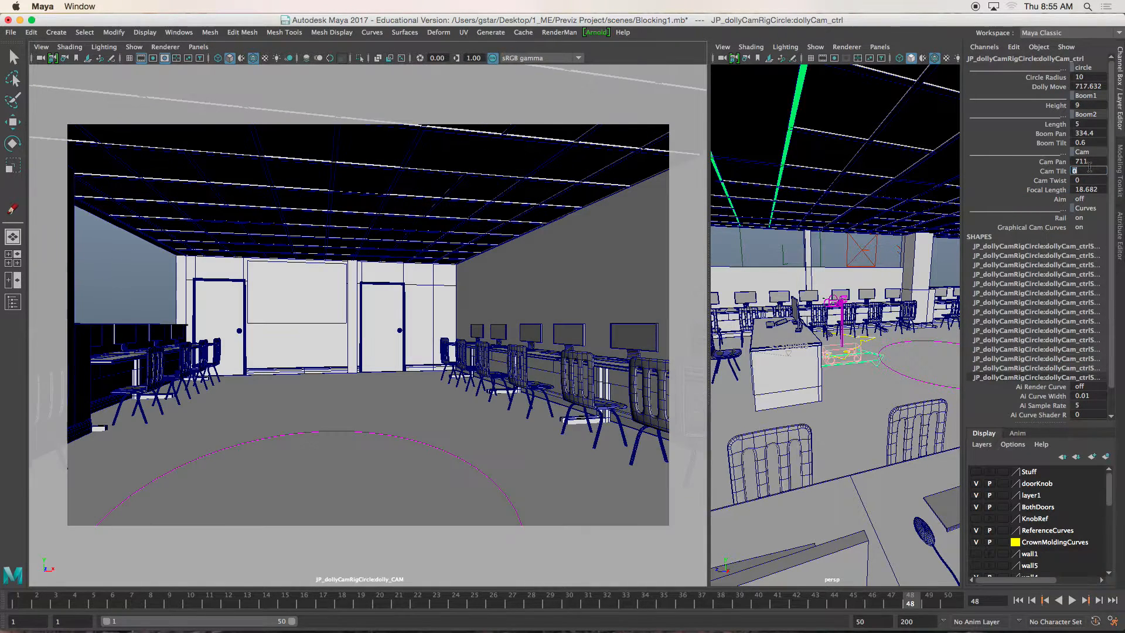
double_click(1097, 161)
text(0)
key(Return)
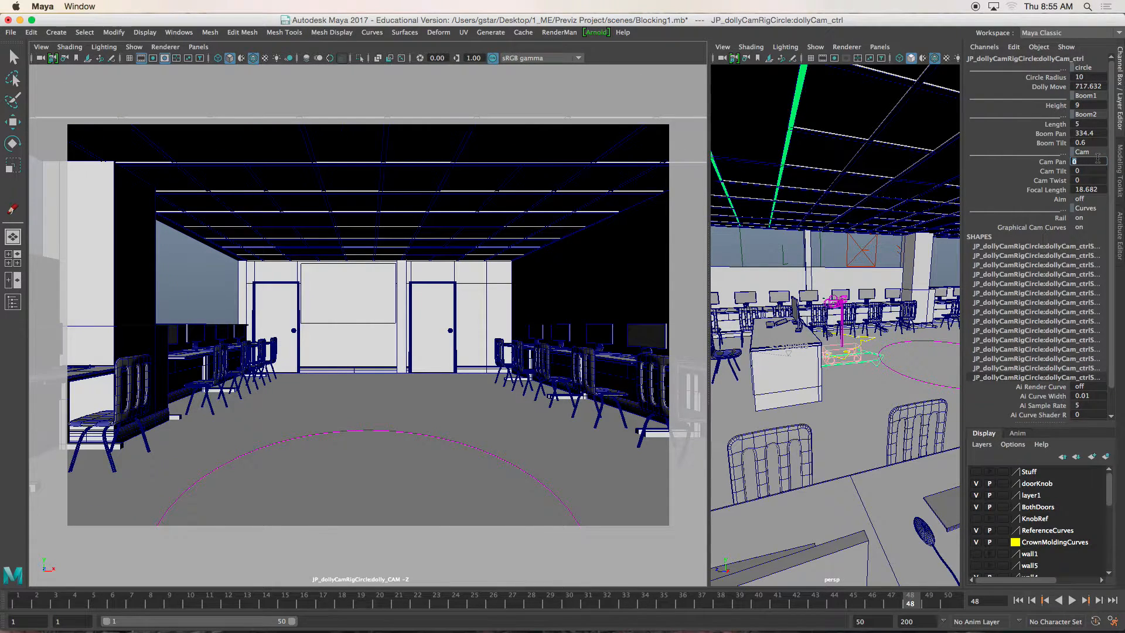
double_click(1100, 132)
text(0)
key(Return)
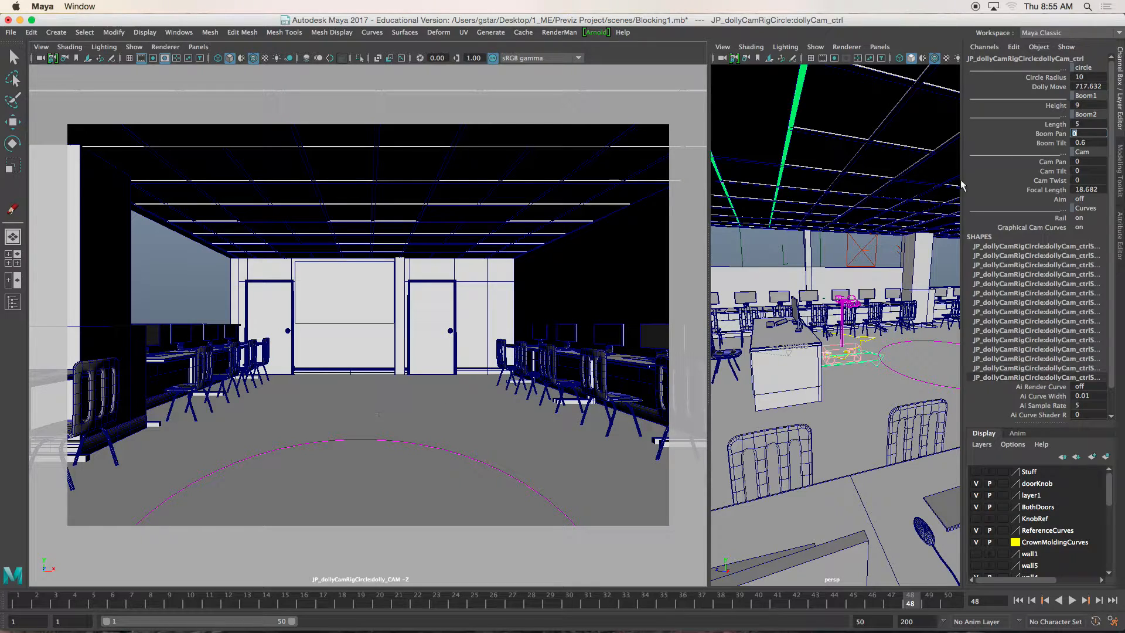
- Slide the dolly along its rail to a Dolly Move of about 746 and go to frame 1
click(1051, 87)
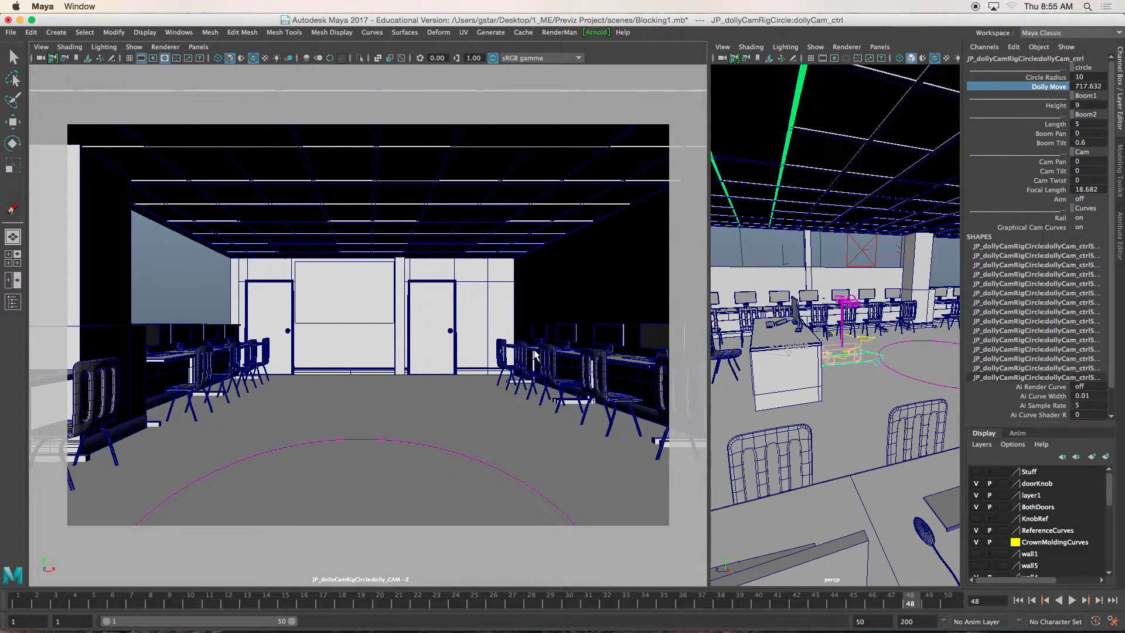
middle_drag(589, 352, 700, 318)
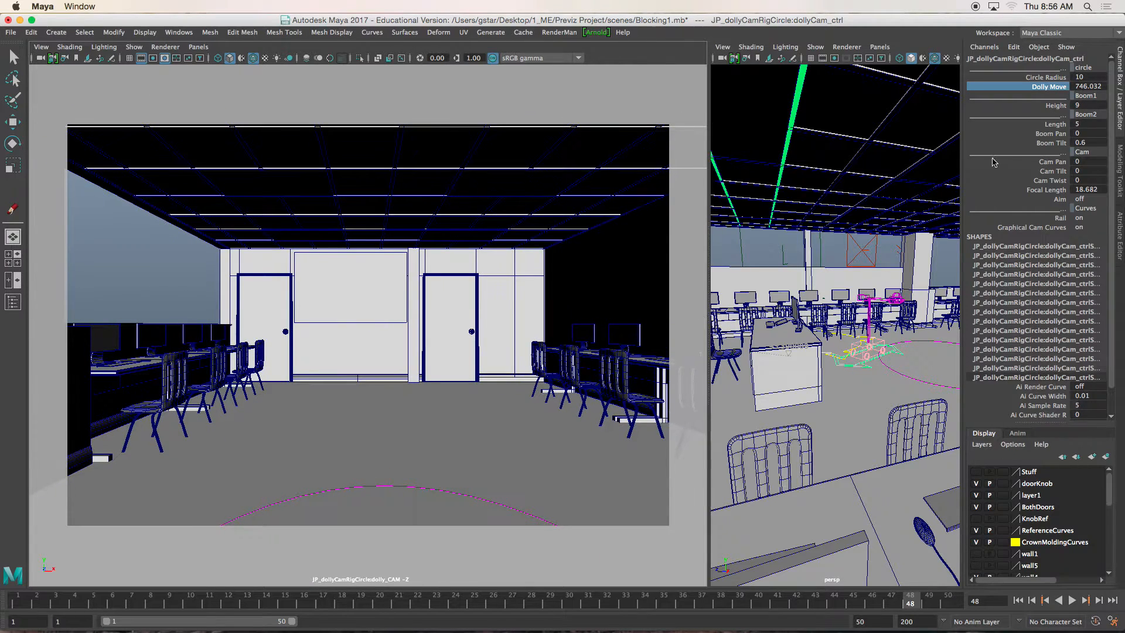
click(18, 598)
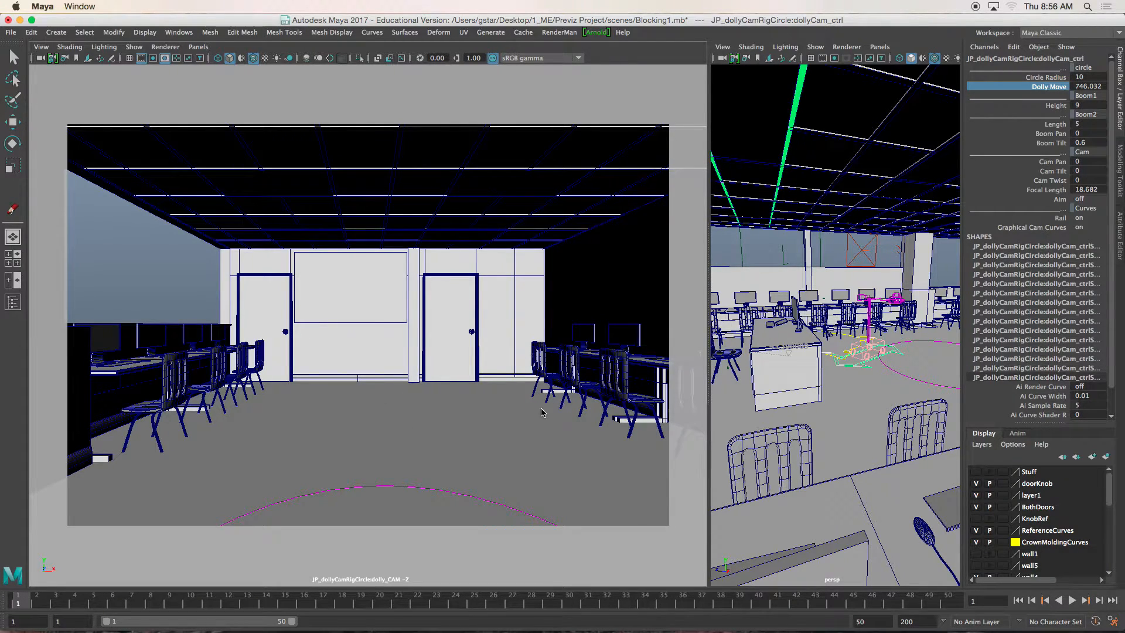
- Move the dolly rig's master control along Z to a Translate Z of about 131 and key it at frame 1
click(829, 359)
key(w)
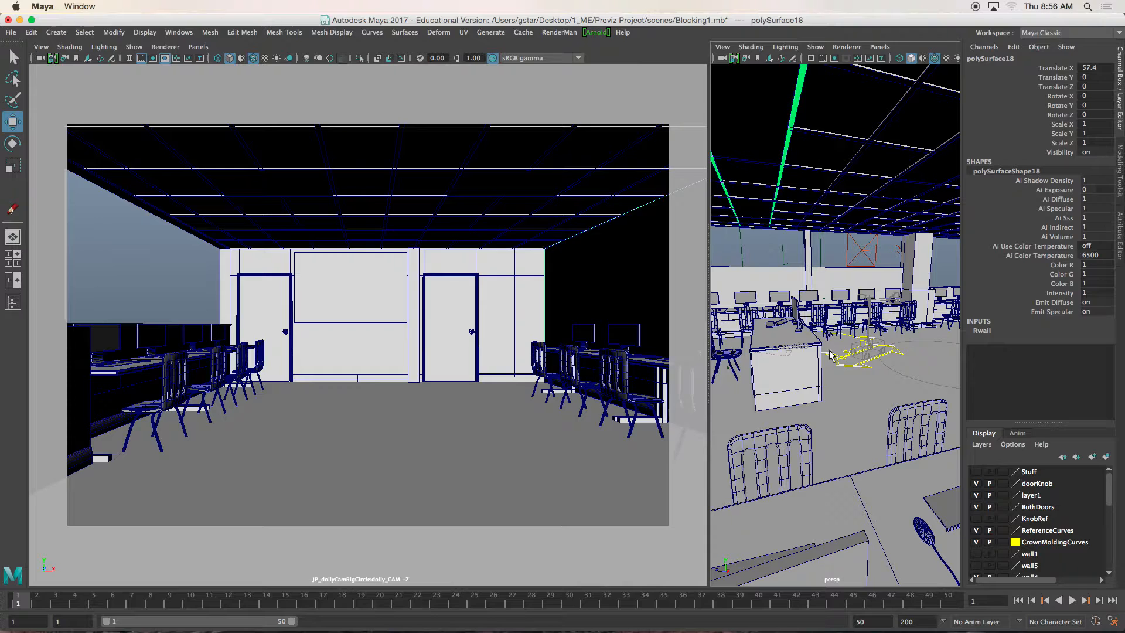
alt+drag(876, 375, 842, 348)
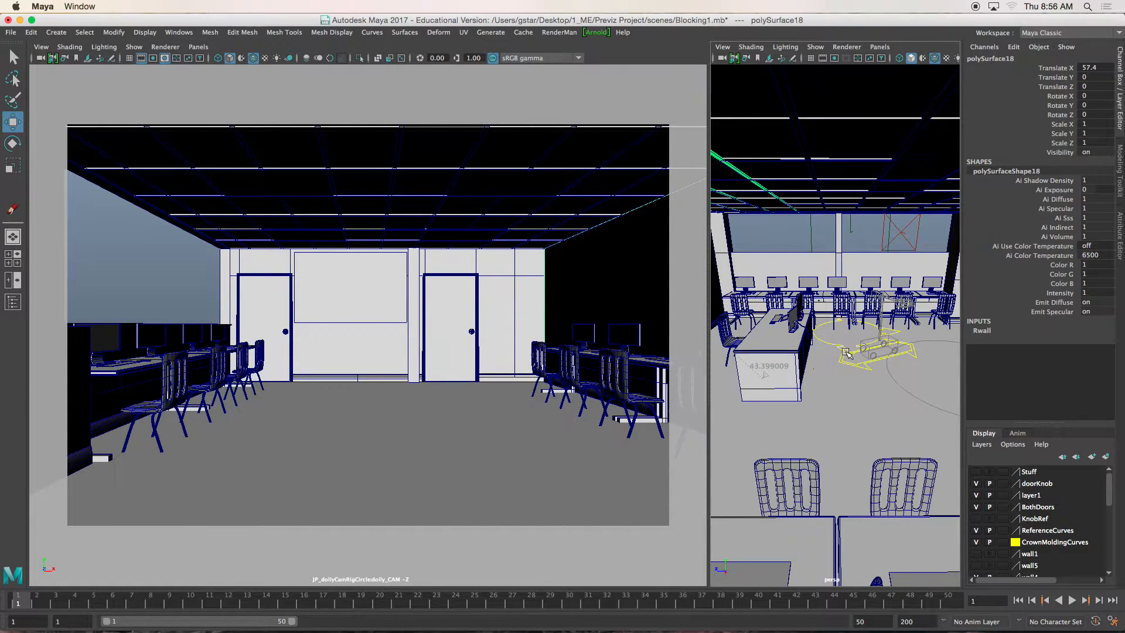
scroll(846, 353, up, 5)
click(872, 353)
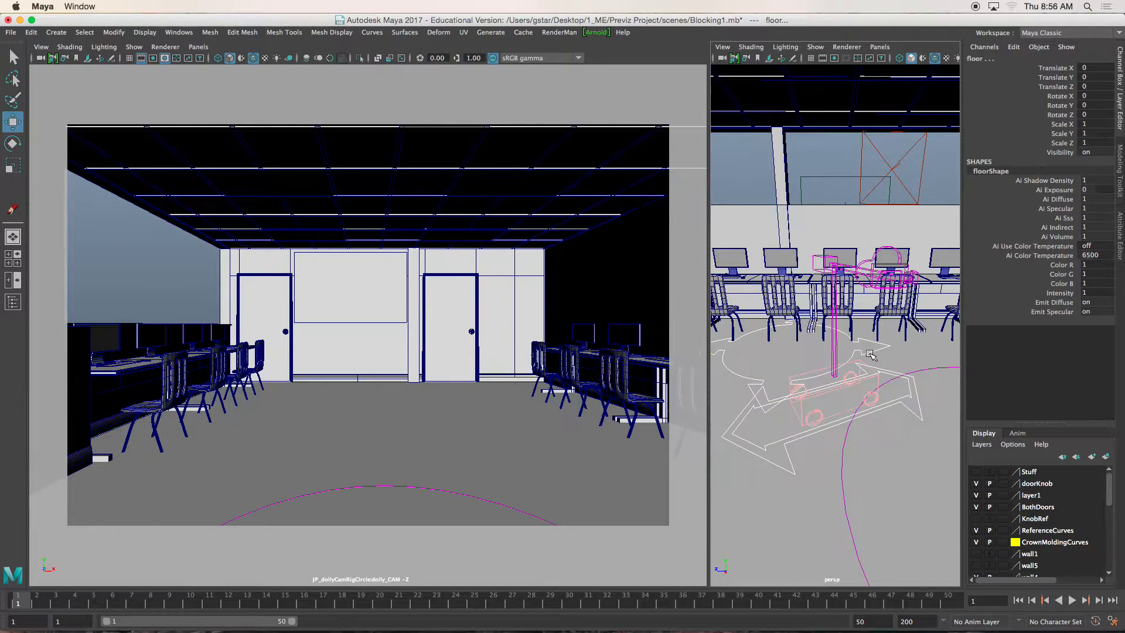
click(873, 350)
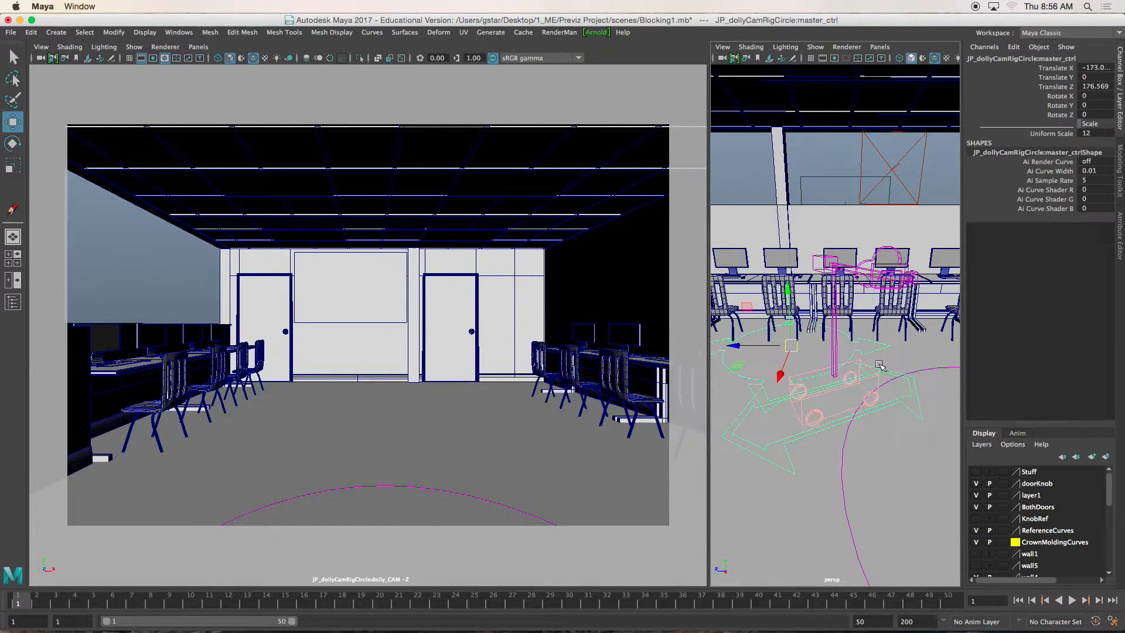
drag(736, 345, 774, 350)
key(s)
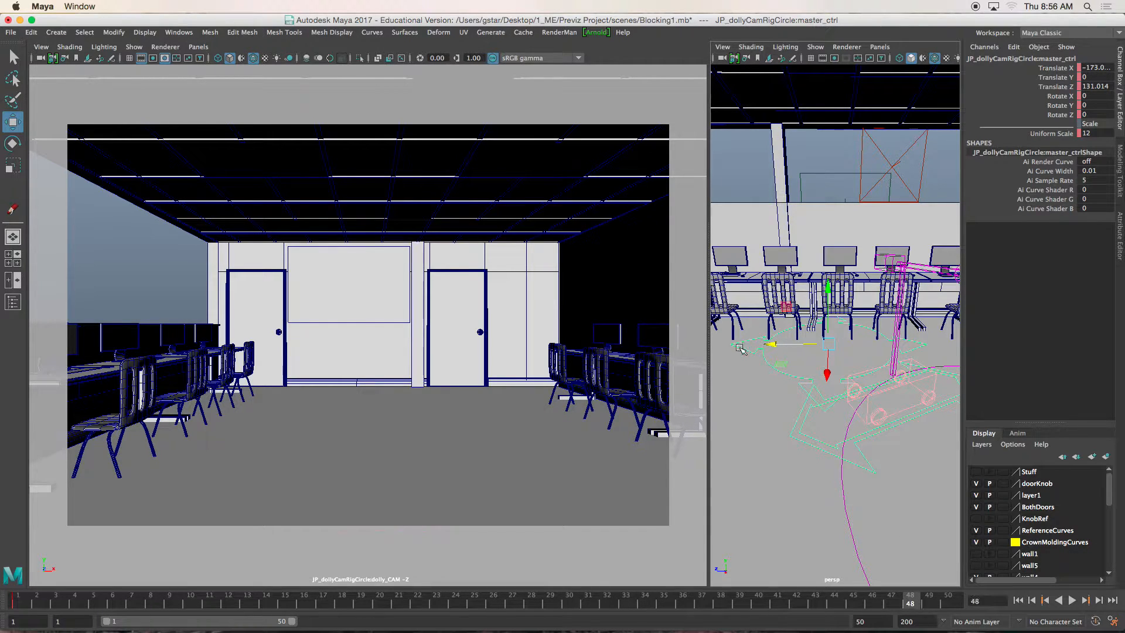
- Move the master control back along Z at frame 48, key it, and preview the resulting camera move
drag(775, 346, 721, 348)
drag(58, 597, 267, 604)
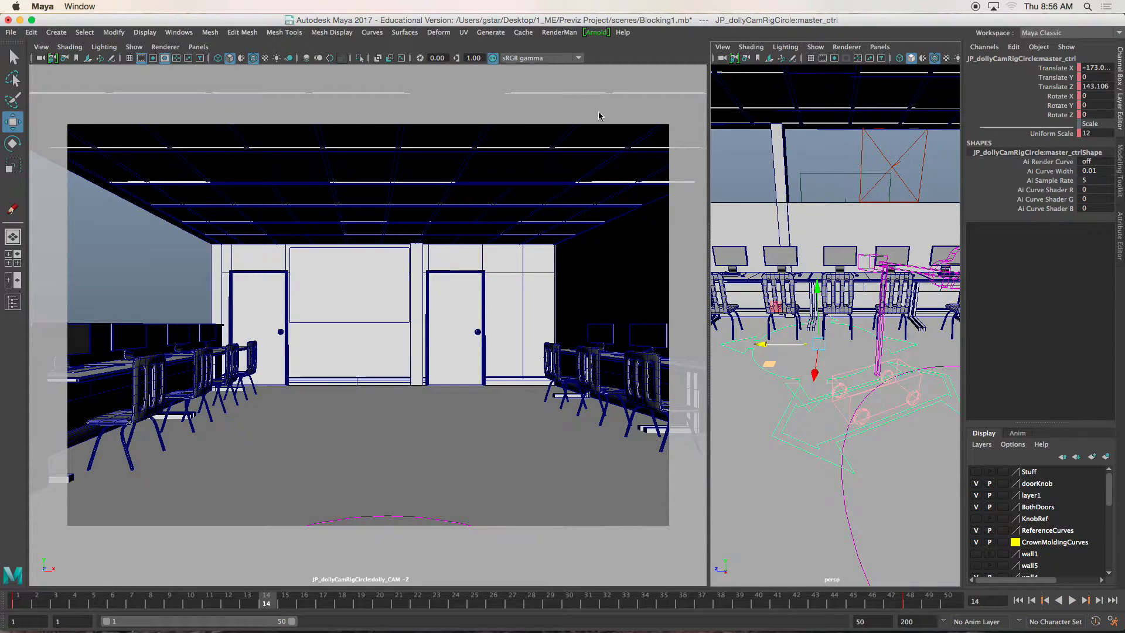
click(1072, 601)
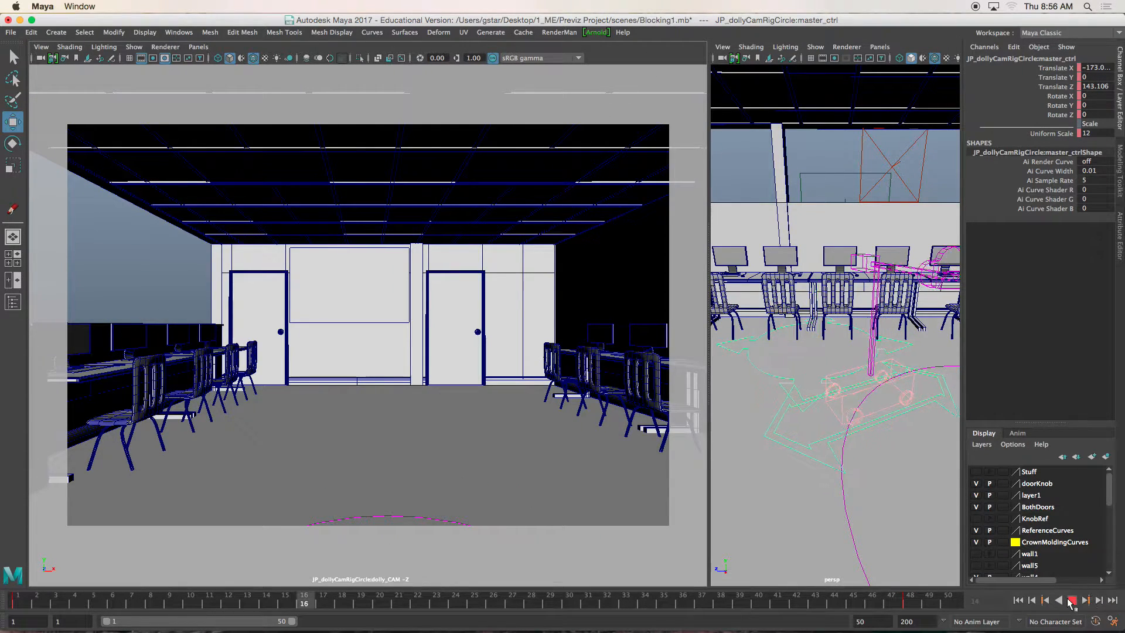
click(1072, 601)
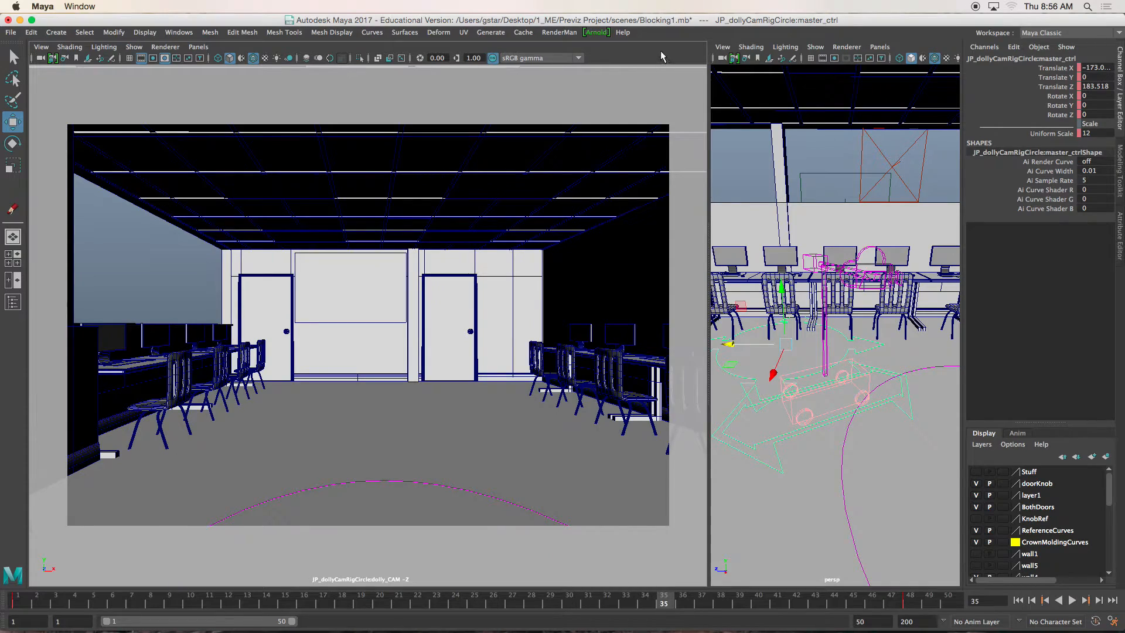
- Play the dolly move in the enlarged camera view, return to frame 1 and restore the two-view layout
key(space)
click(1072, 601)
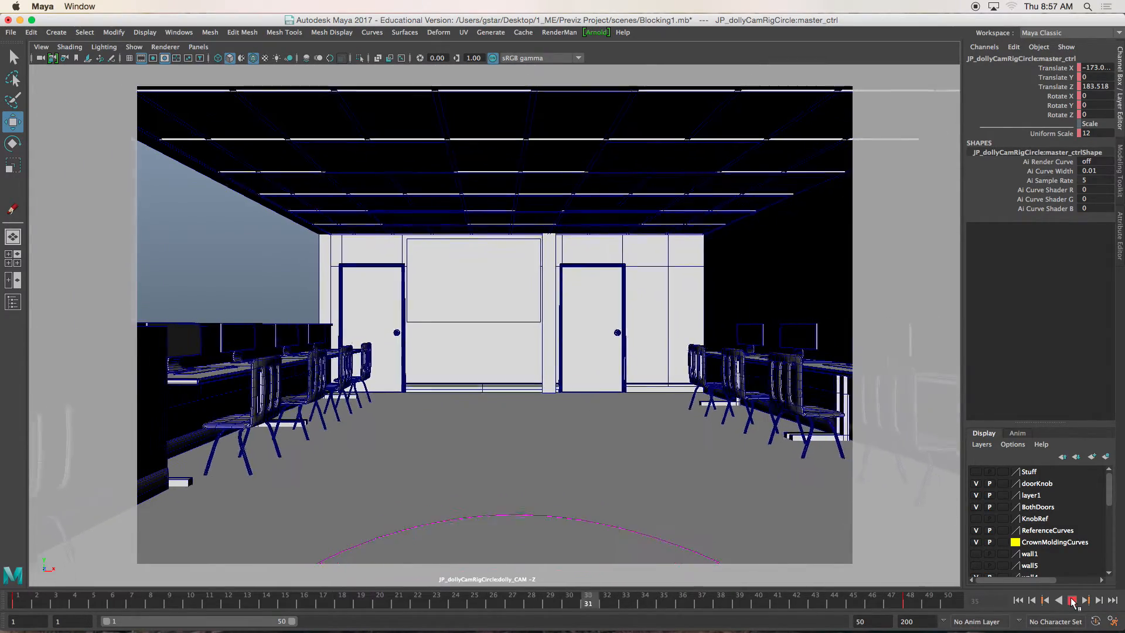
click(1073, 600)
click(1018, 600)
key(space)
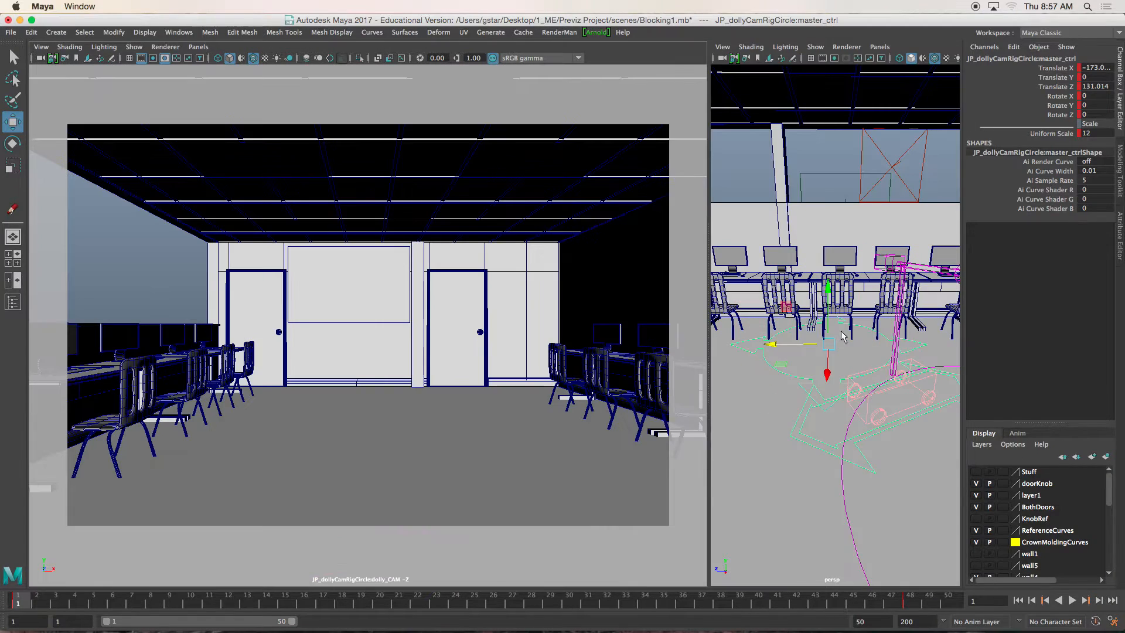
- Select the dollyCam control and key its channels, including Focal Length, at frame 1
click(822, 403)
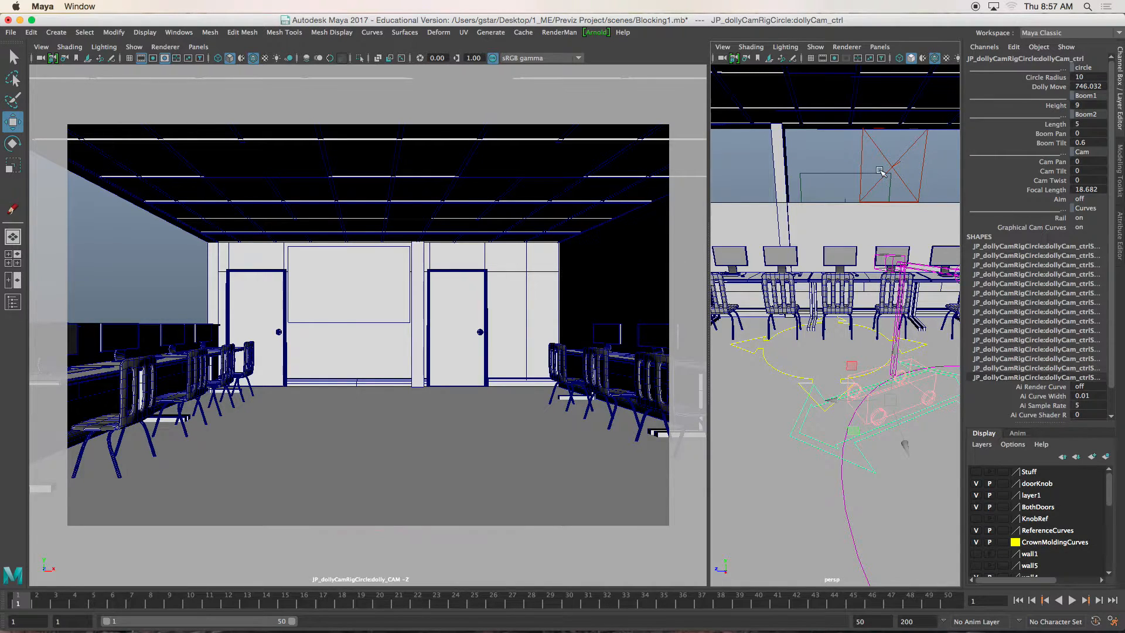
click(1049, 193)
right_click(1047, 195)
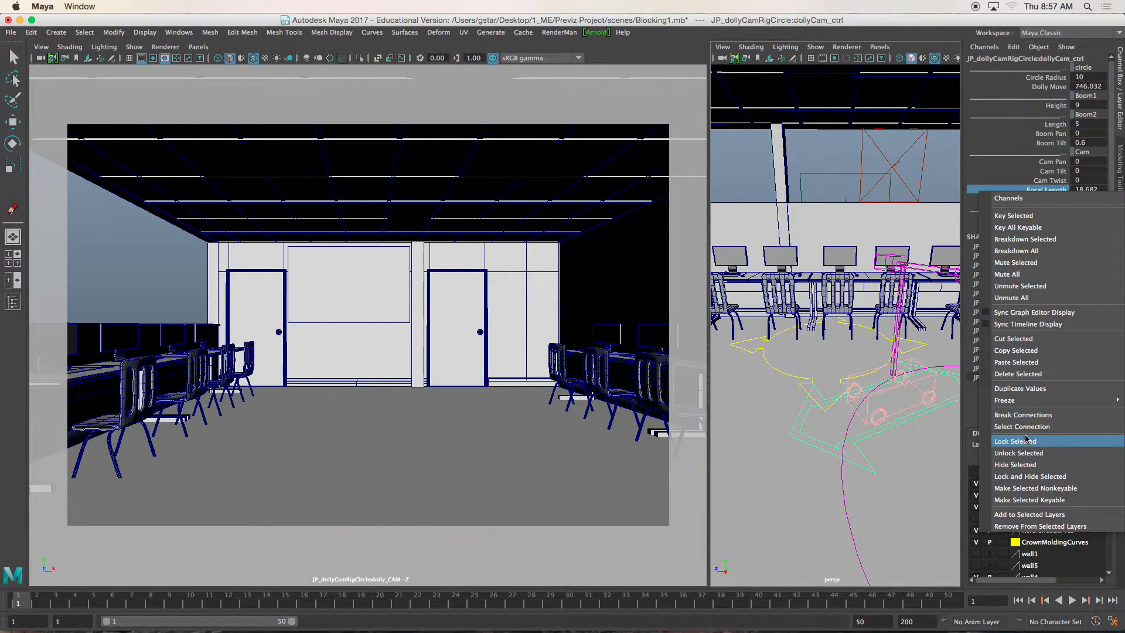
click(1015, 171)
key(s)
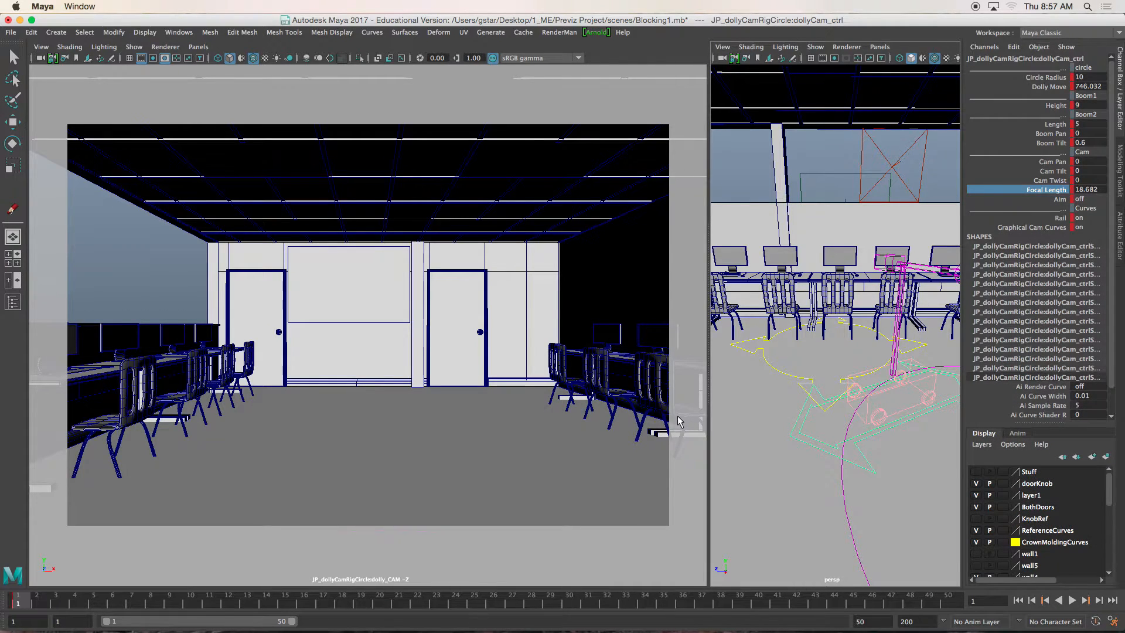
- Raise the dollyCam control's Focal Length to about 31.3, key it at frame 48, and go back to frame 1
click(909, 604)
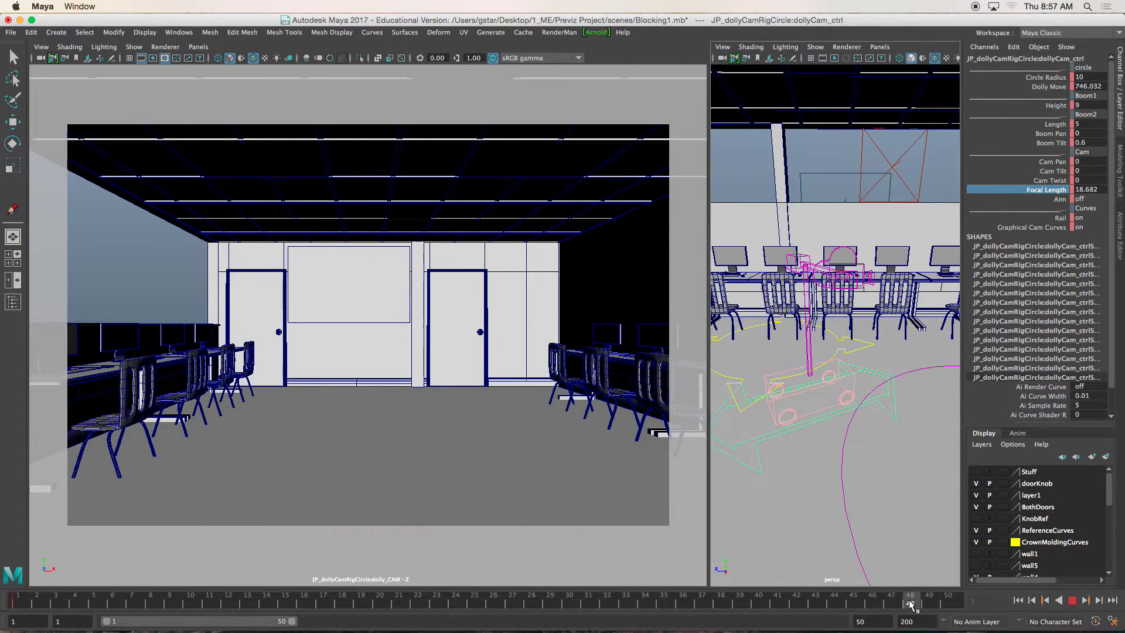
middle_drag(545, 311, 618, 312)
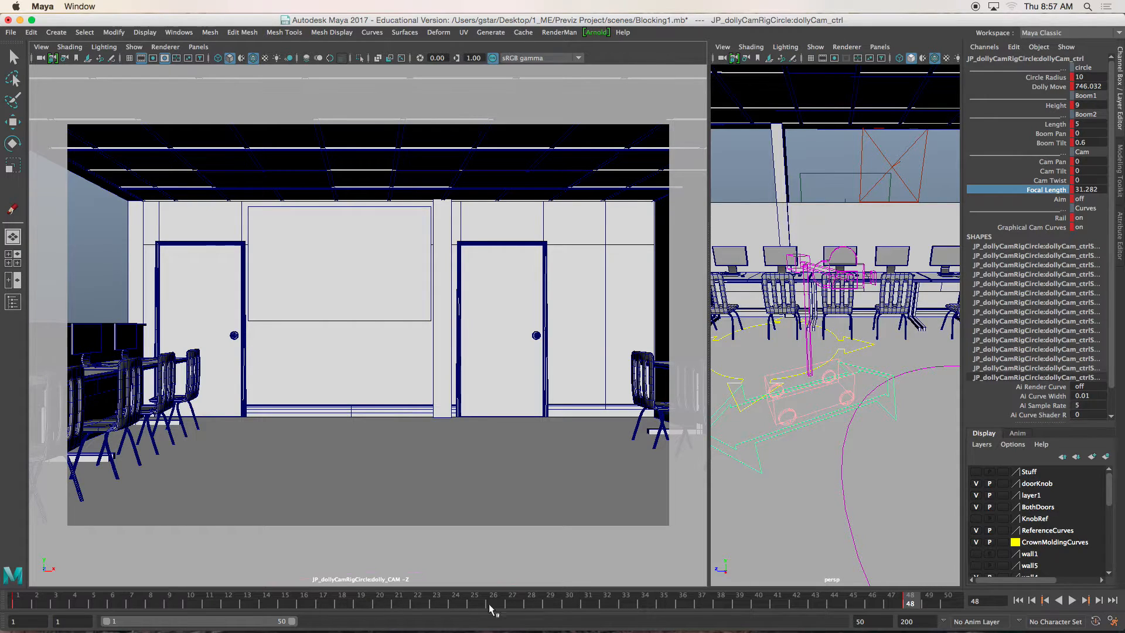
click(4, 603)
- Play and scrub the combined dolly move and focal length change in the enlarged dolly camera view
key(space)
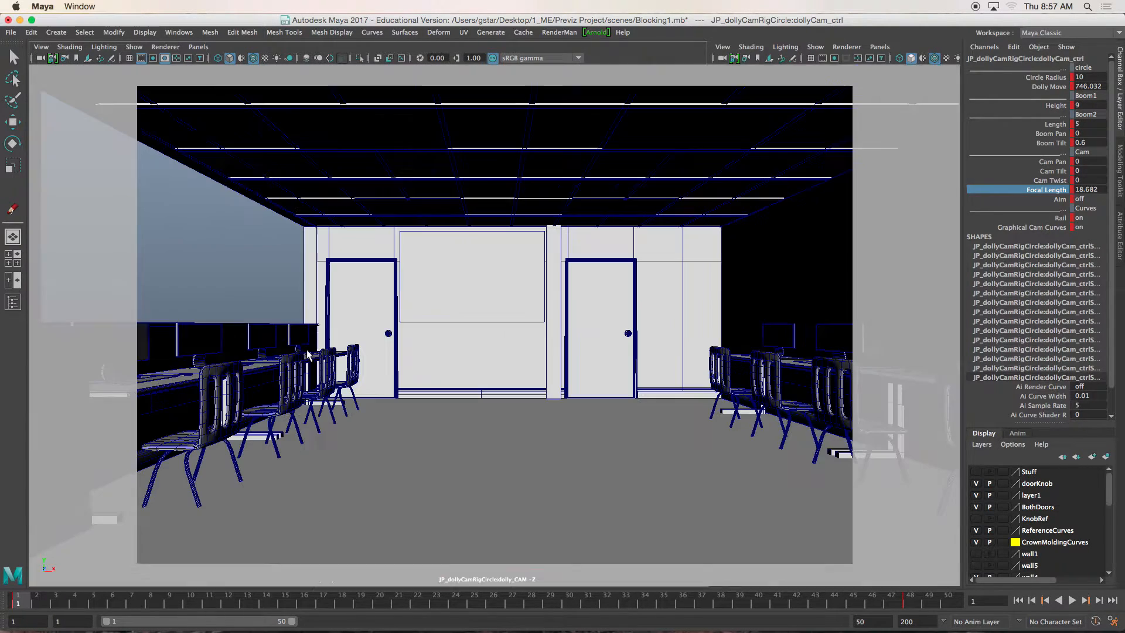
click(1073, 601)
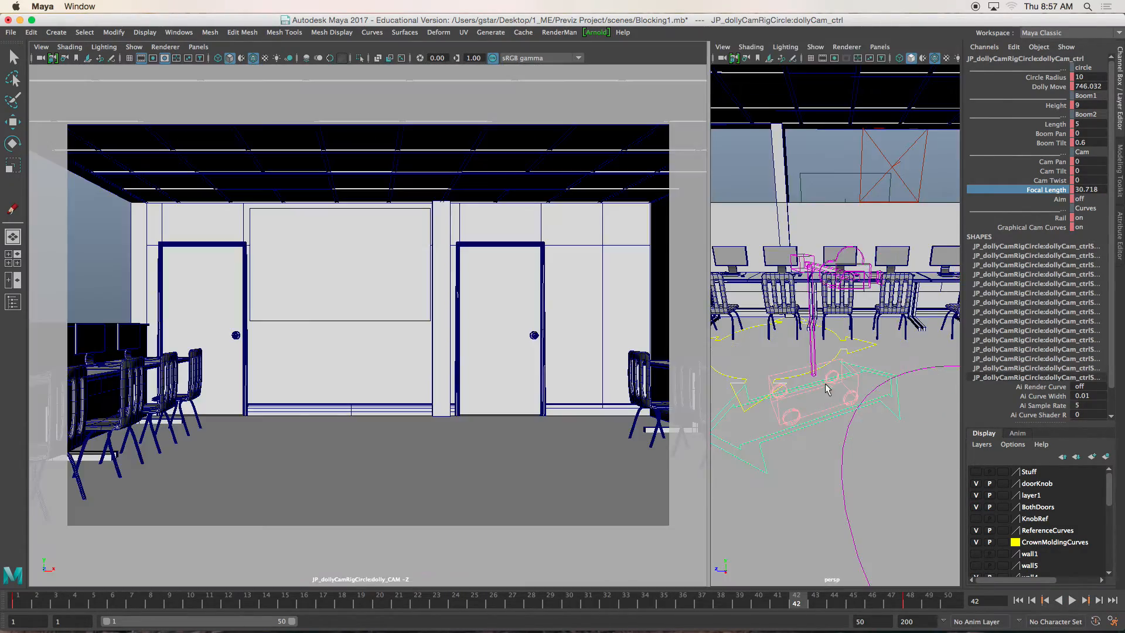
key(space)
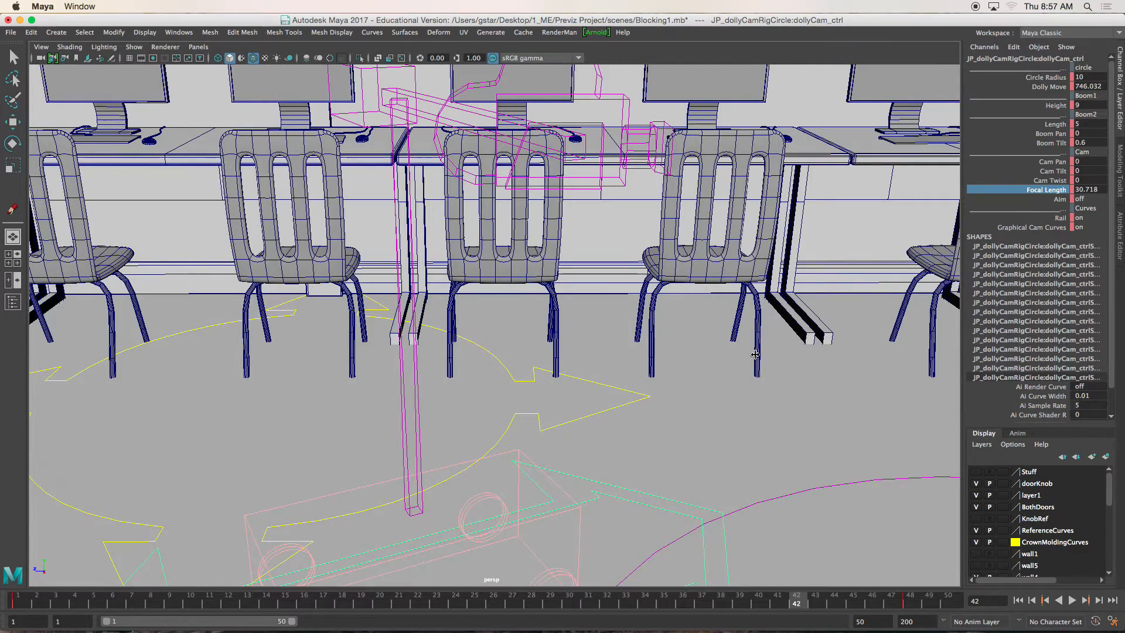
scroll(755, 354, down, 5)
drag(31, 605, 457, 587)
key(space)
key(space)
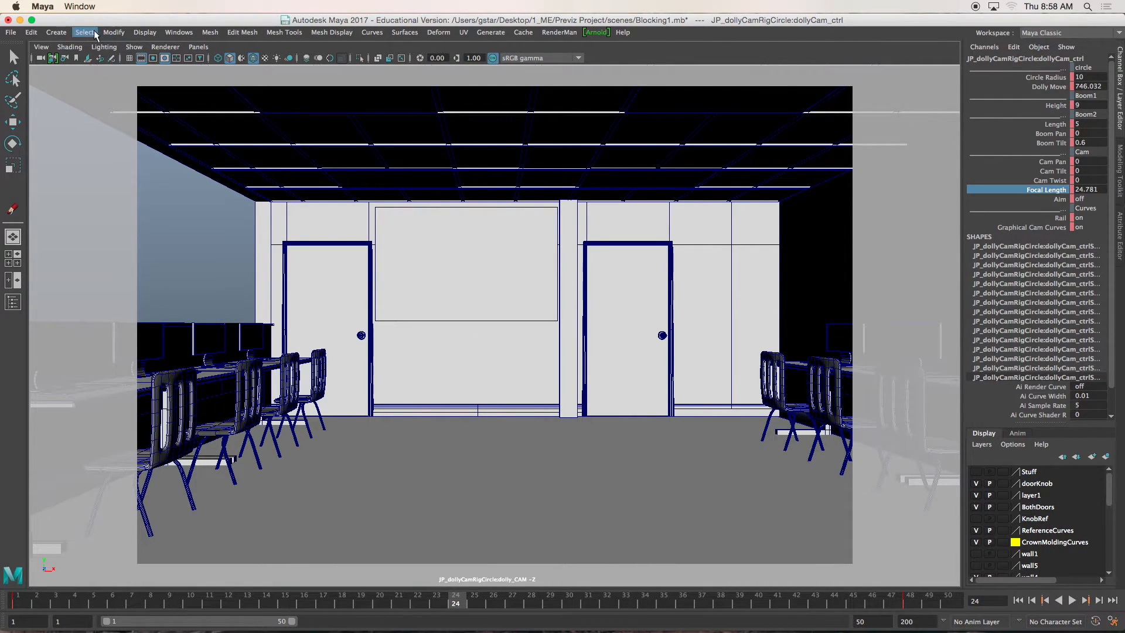
- Playblast frames 1 to 48 of the dolly camera view to a movie named Shot2 in the project's clips folder
click(172, 33)
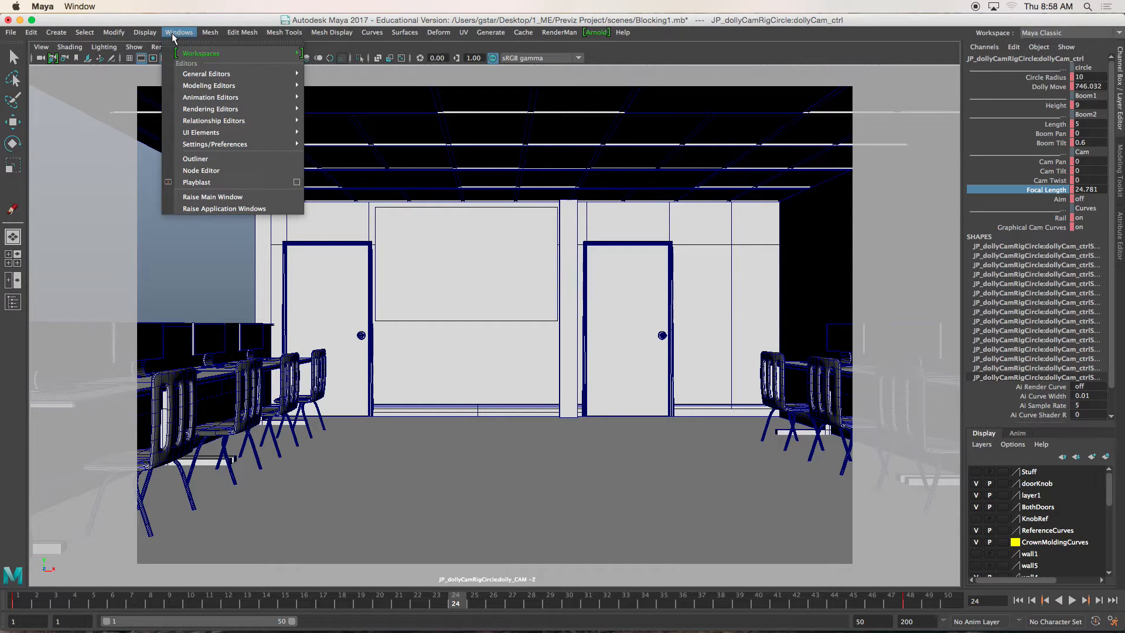
click(173, 34)
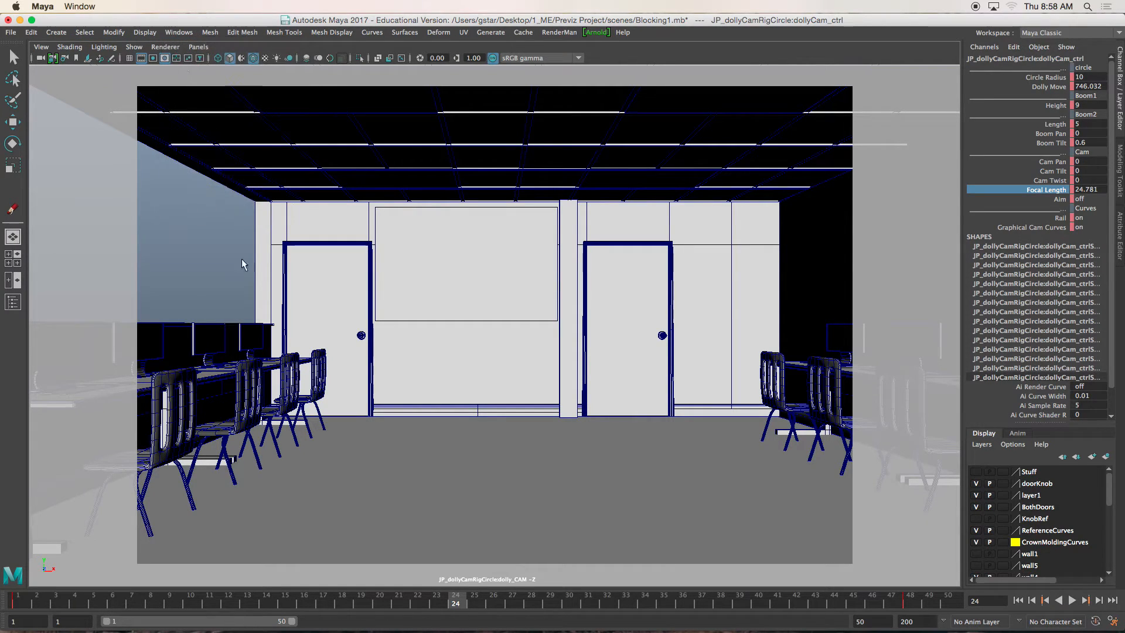
click(184, 35)
click(297, 183)
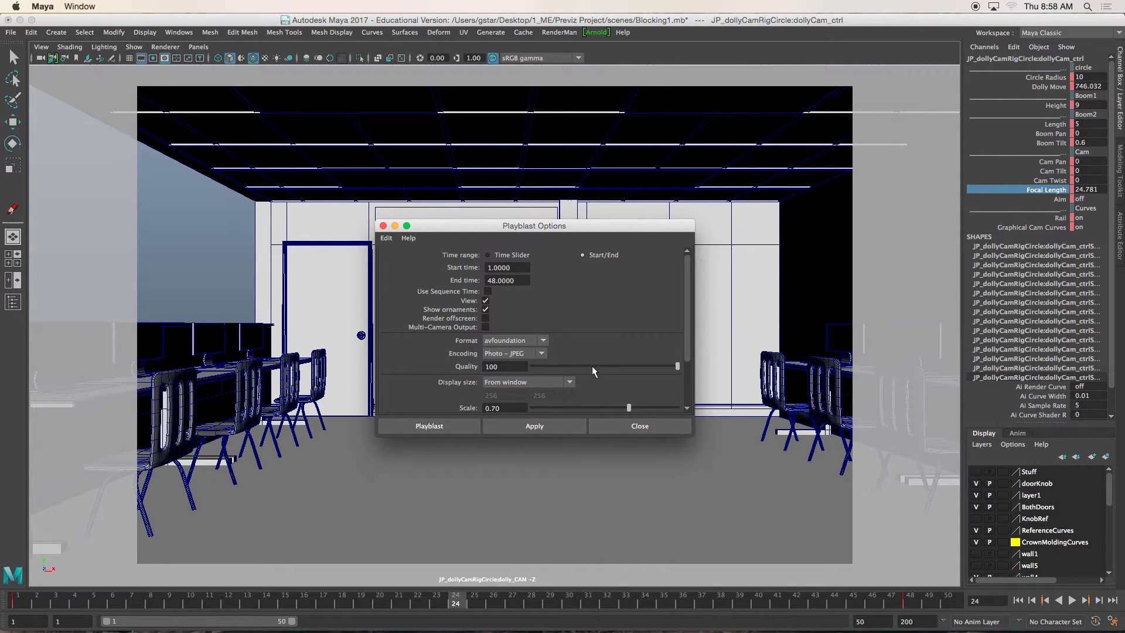
scroll(616, 338, down, 3)
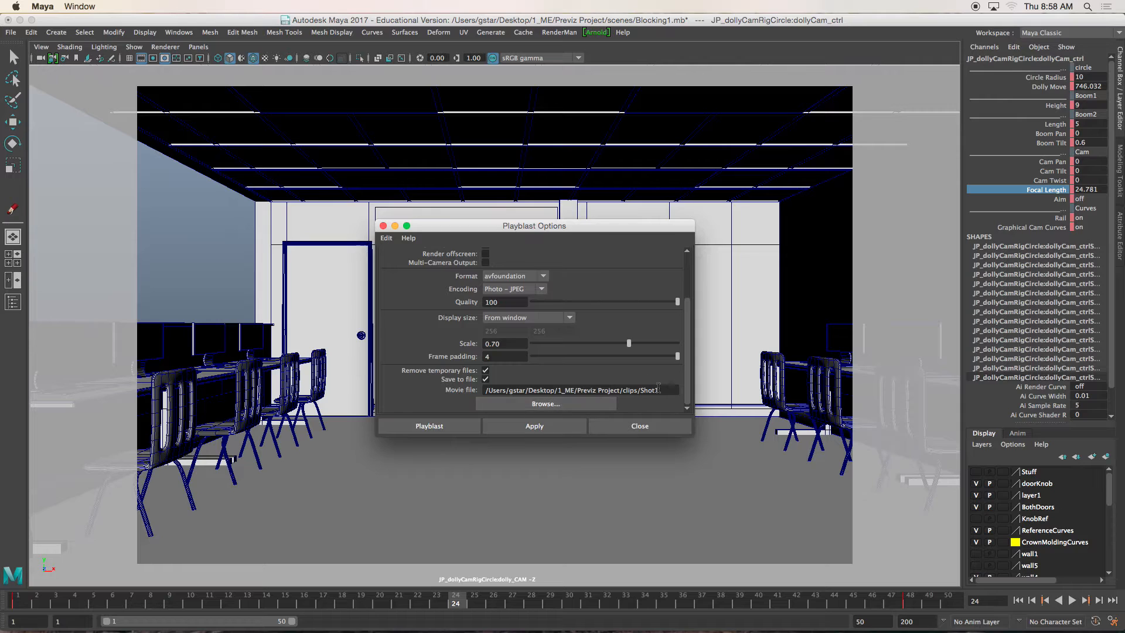
click(575, 405)
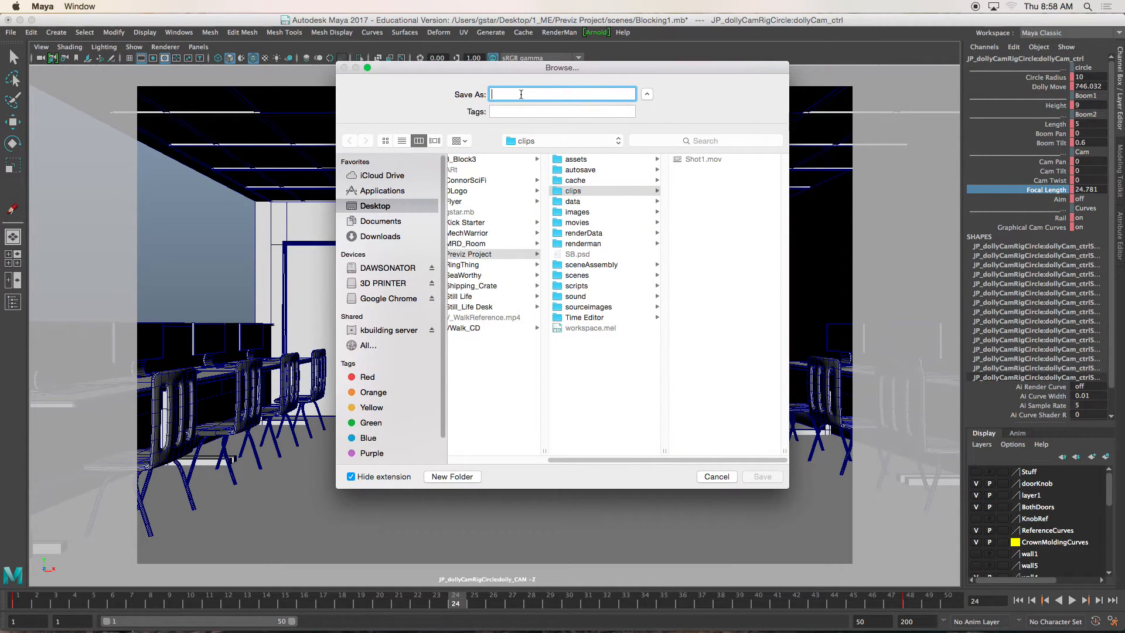
text(Shot2)
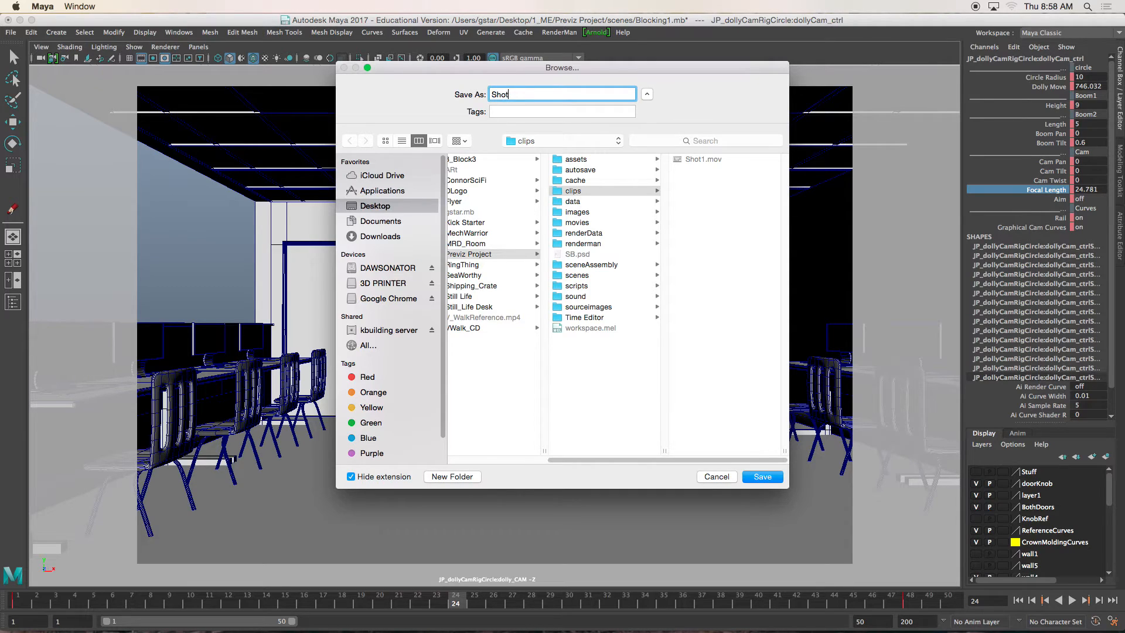
click(756, 478)
click(416, 428)
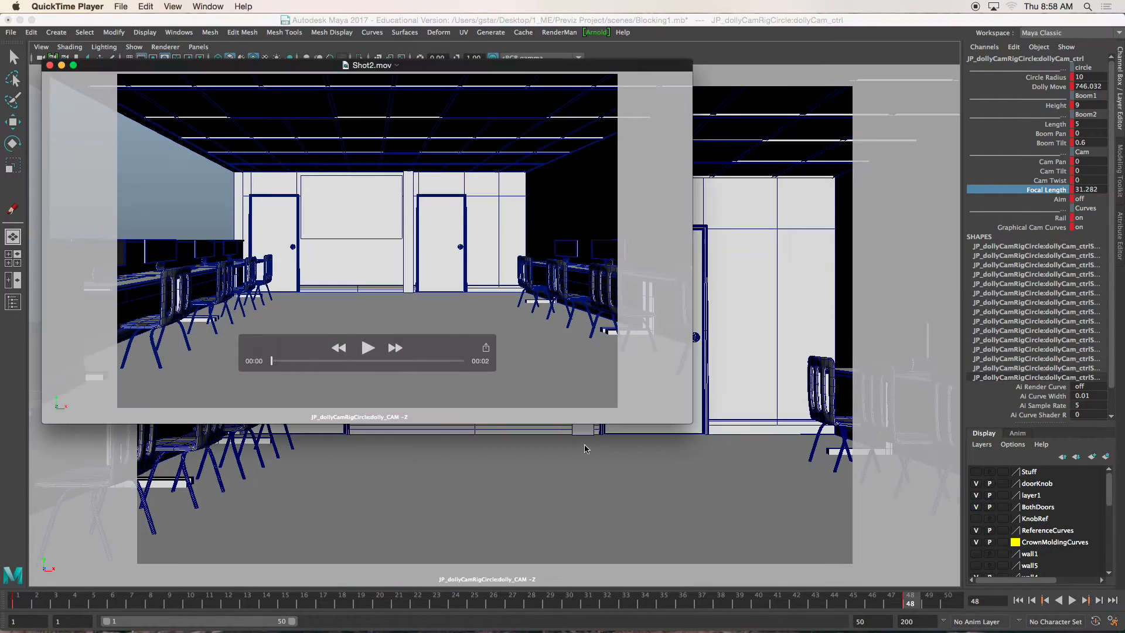
- Play the Shot2.mov playblast in QuickTime Player to review the camera move, and close the movie
click(367, 348)
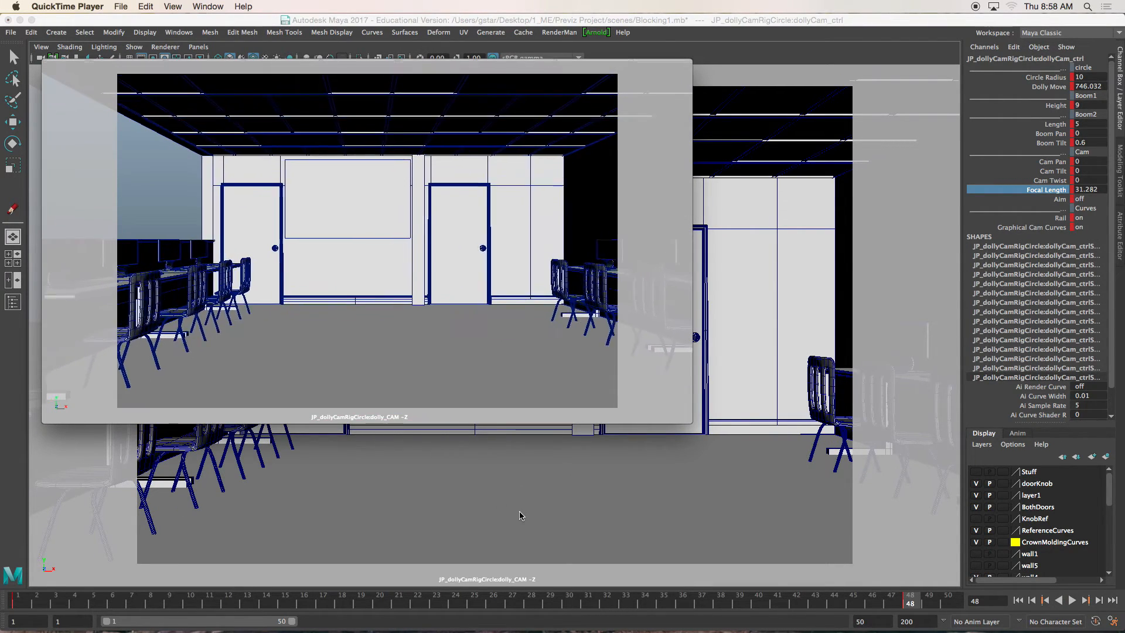
mouse_move(477, 392)
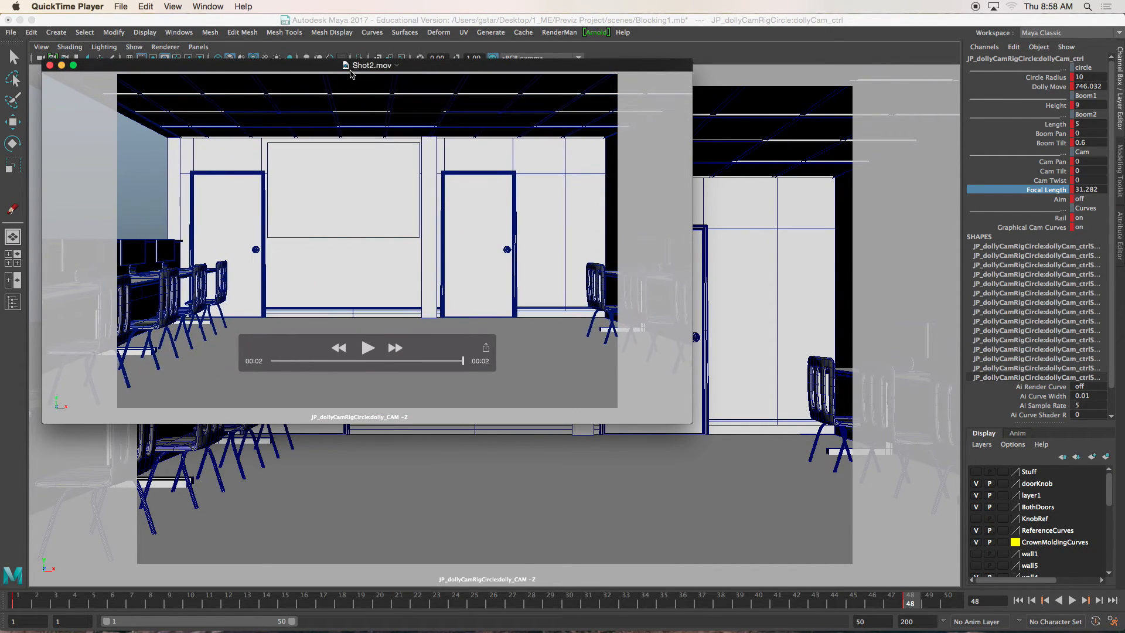
drag(330, 67, 419, 123)
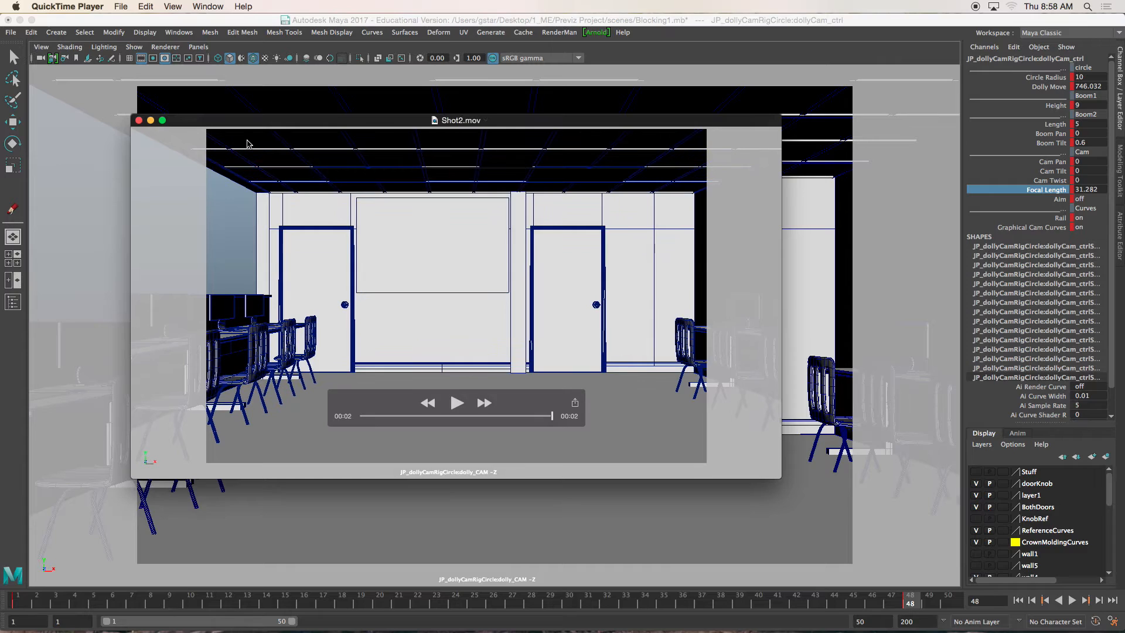
click(139, 120)
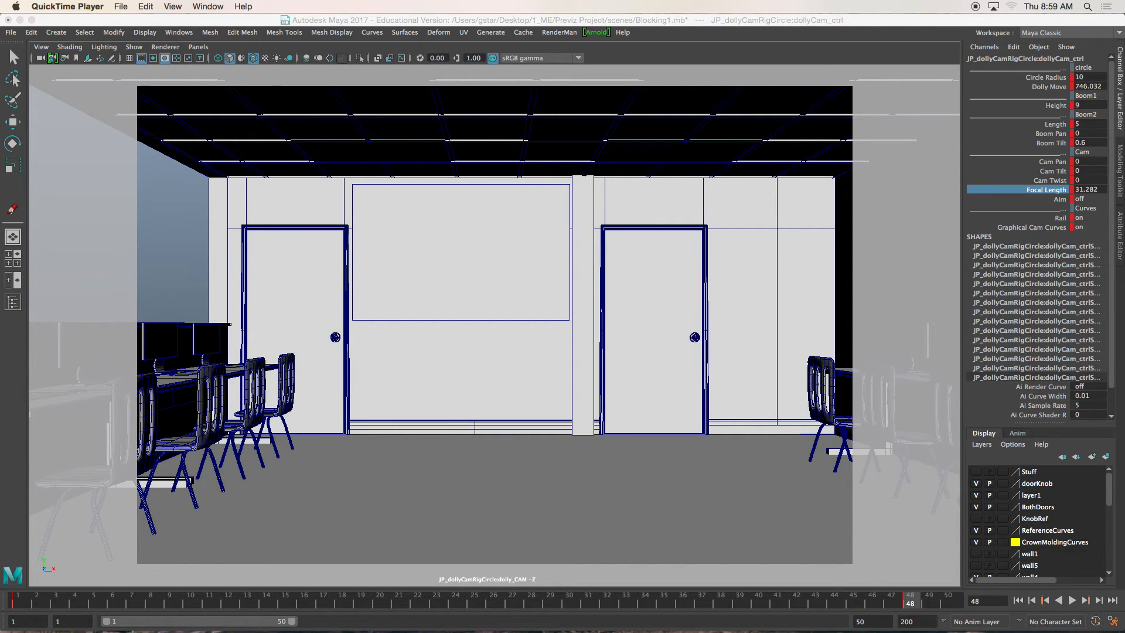
- Switch back to Maya and return the animation to frame 1
click(947, 23)
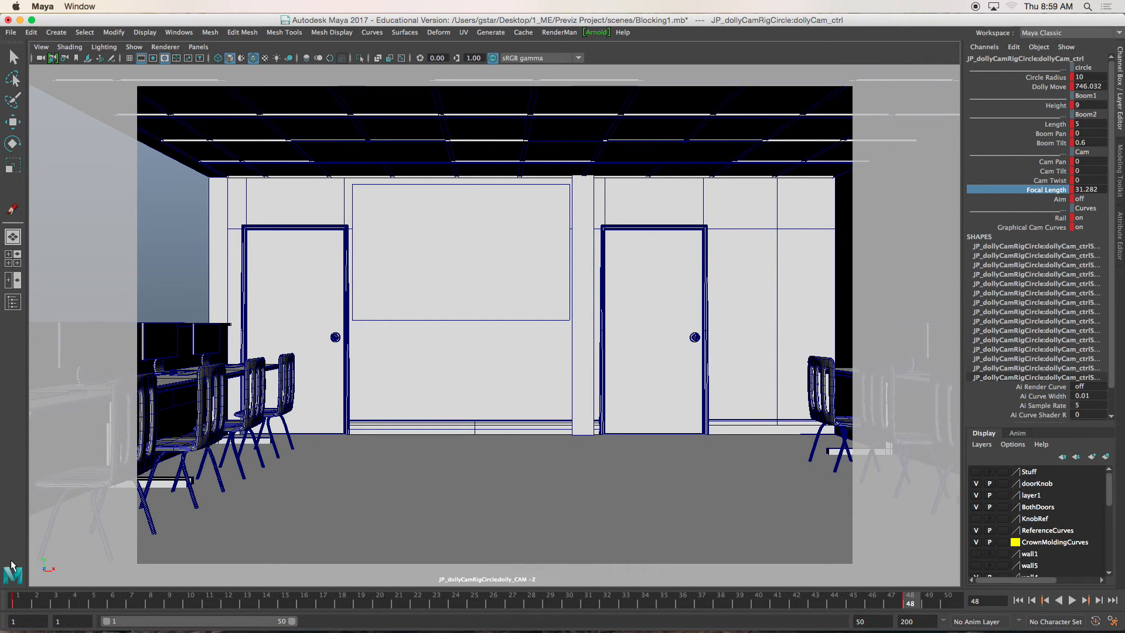
mouse_move(15, 596)
mouse_down()
mouse_move(363, 571)
mouse_move(881, 596)
mouse_move(473, 568)
mouse_move(16, 577)
mouse_up()
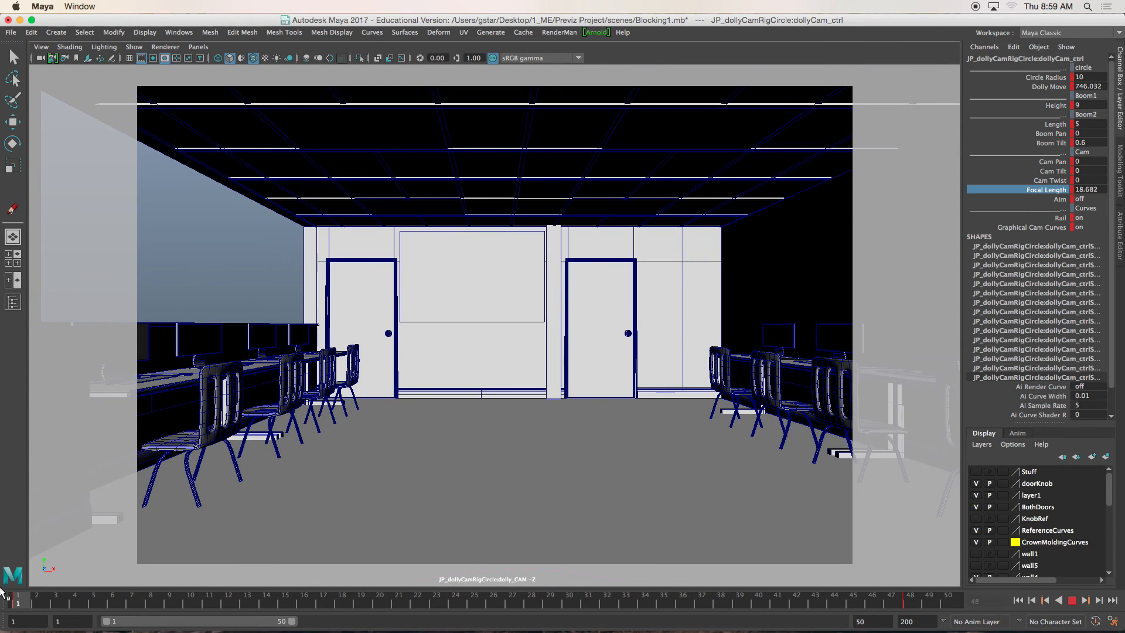